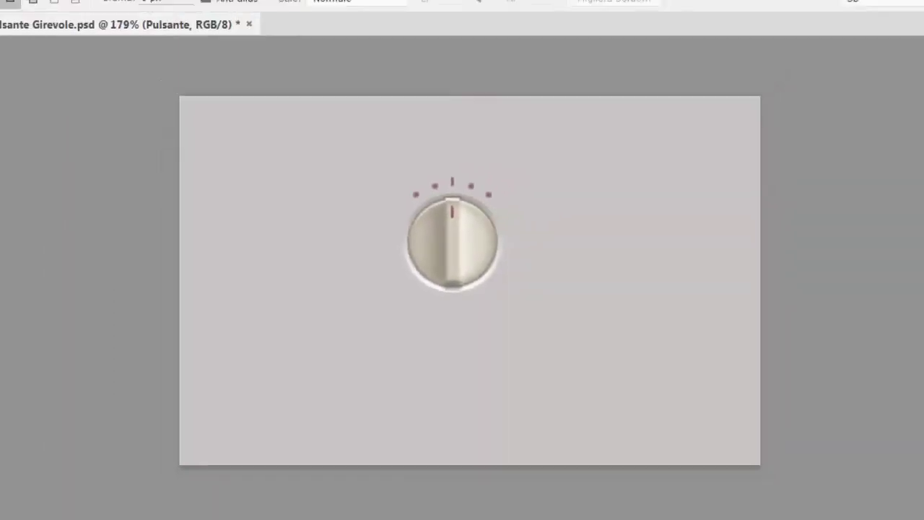
Check in Dimensione immagine that the untitled document is 200 × 200 px at 300 ppi.
left_click(128, 12)
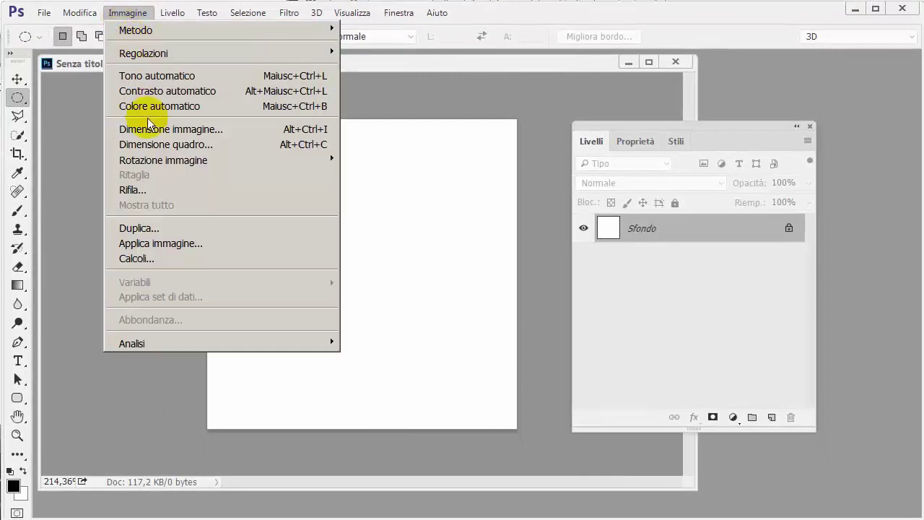
left_click(149, 125)
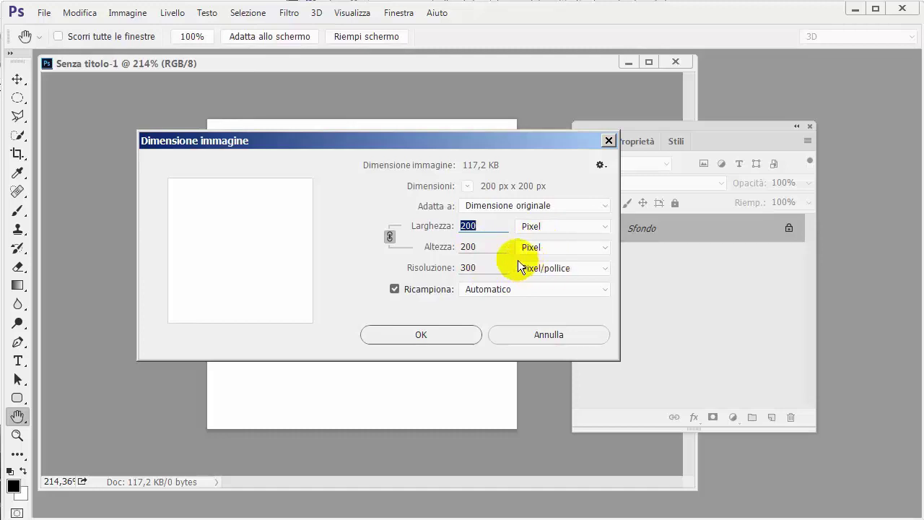
left_click(428, 334)
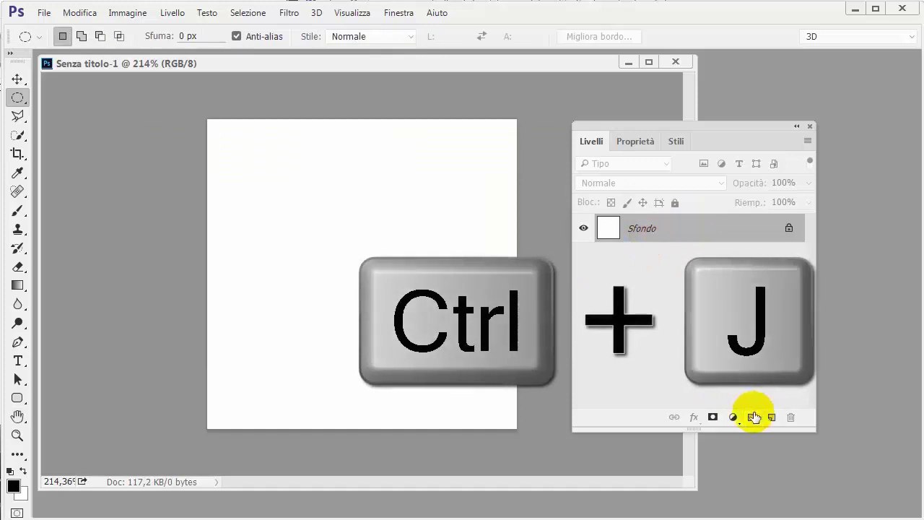
Duplicate the background into Livello 1 and set the foreground colour to RGB 235, 235, 235.
key("ctrl+j")
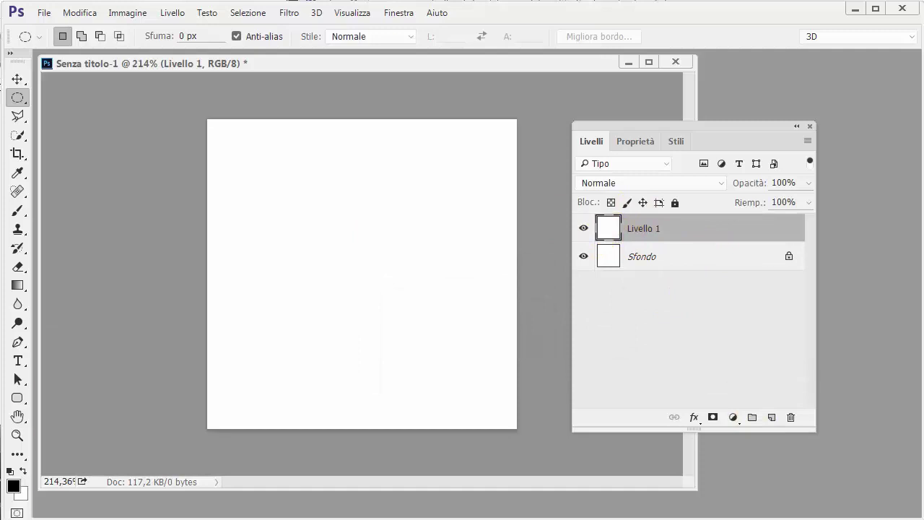
left_click(13, 486)
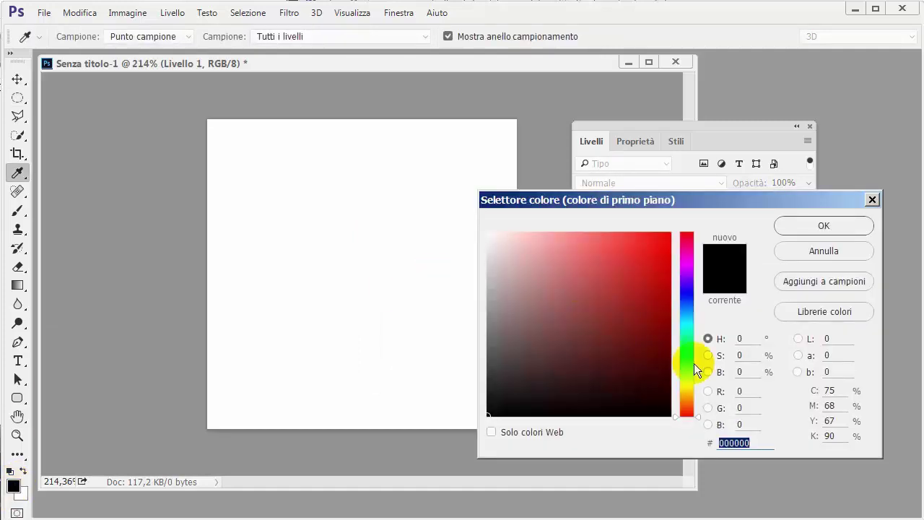
left_click_drag(707, 208, 466, 136)
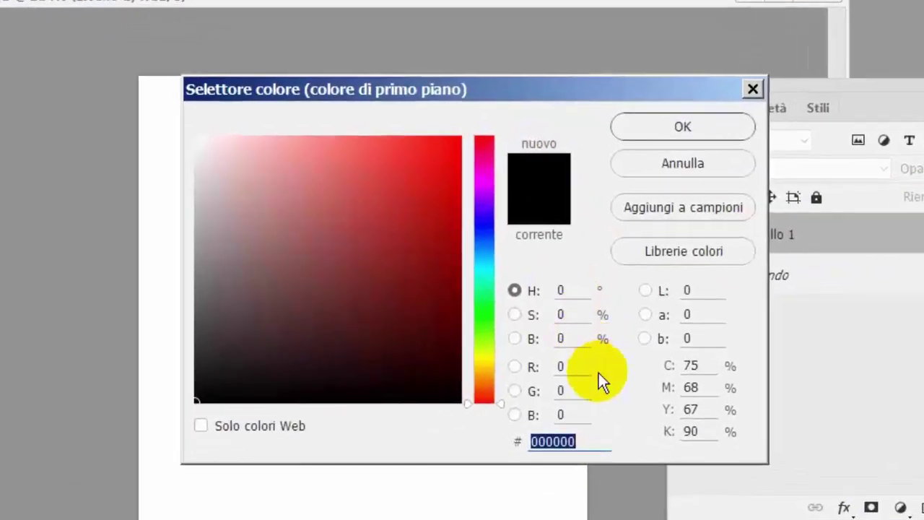
left_click(566, 367)
type("26")
key("BackSpace")
type("35")
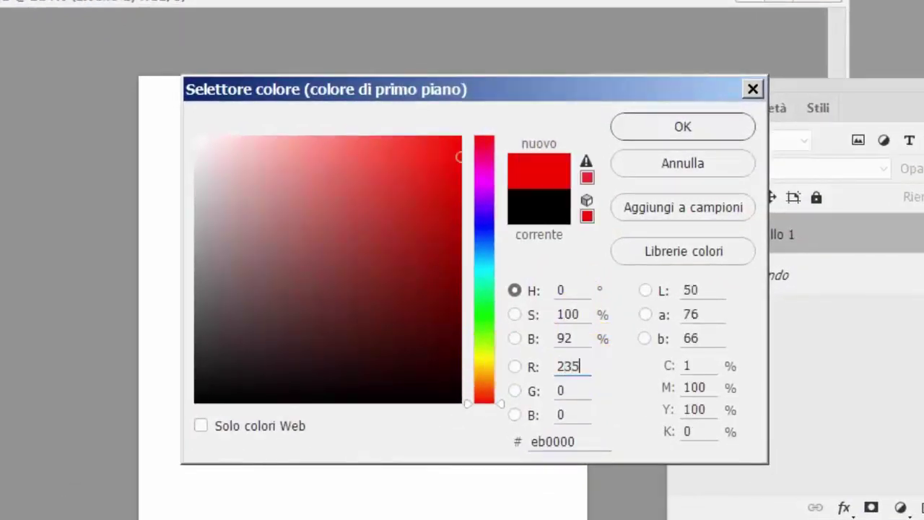
left_click(558, 389)
type("235")
left_click(564, 415)
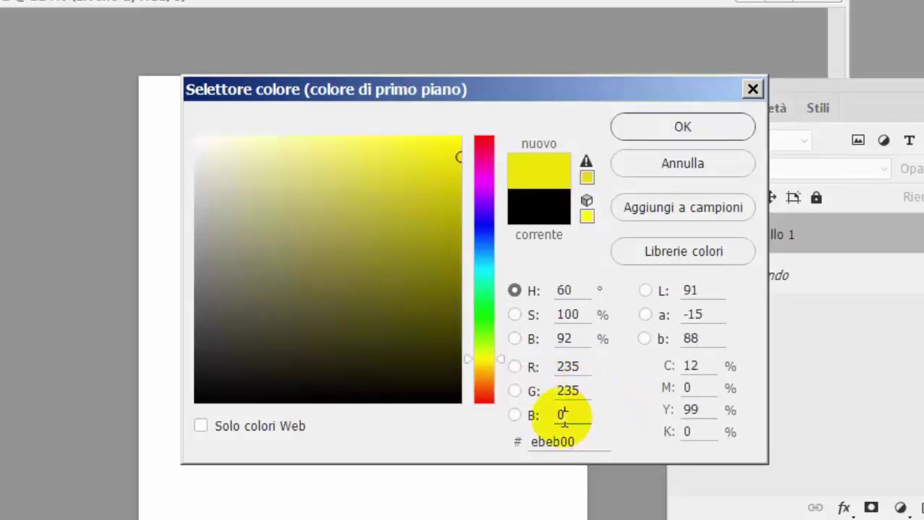
type("235")
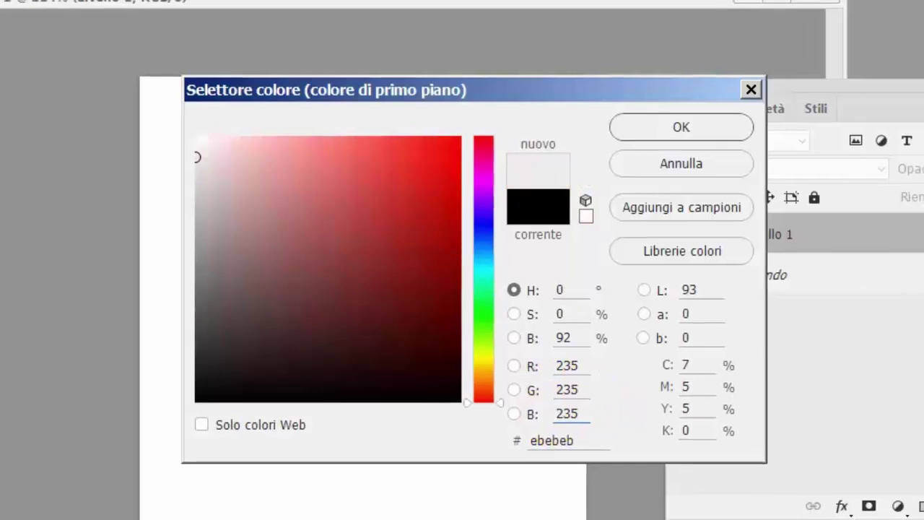
Confirm the ebebeb foreground colour and fill Livello 1 with light grey.
left_click(649, 133)
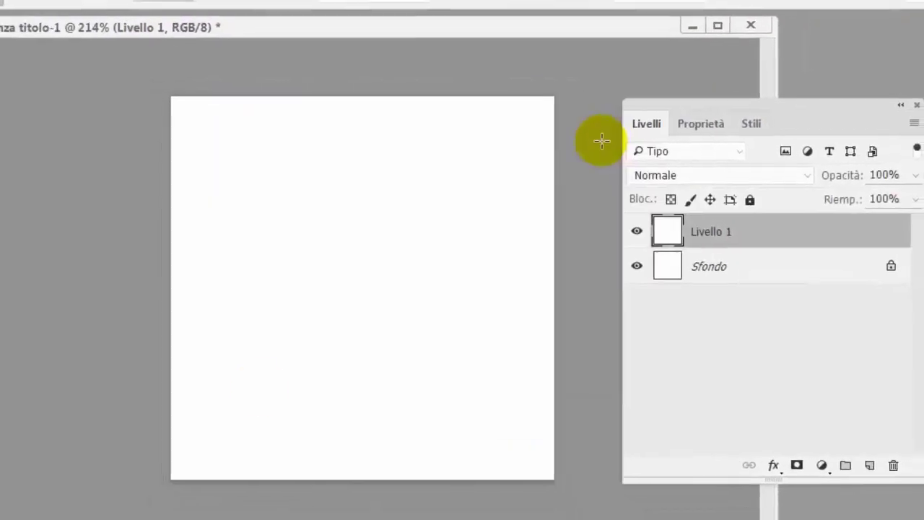
key("alt+BackSpace")
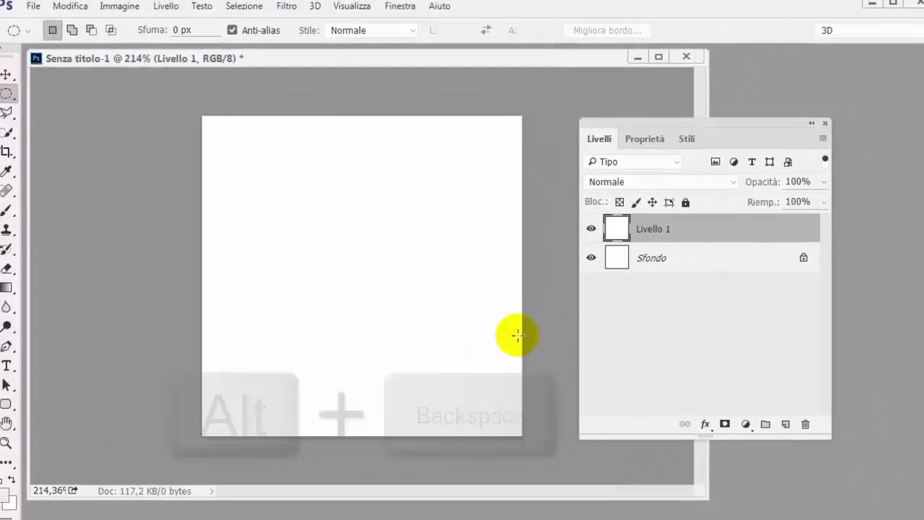
key("alt+BackSpace")
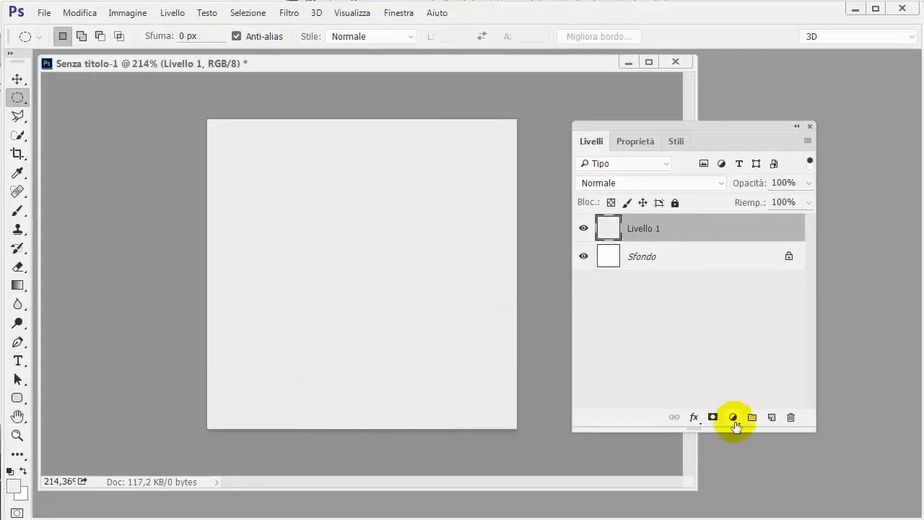
Add a new layer and draw a circular selection with the Elliptical Marquee.
left_click(771, 418)
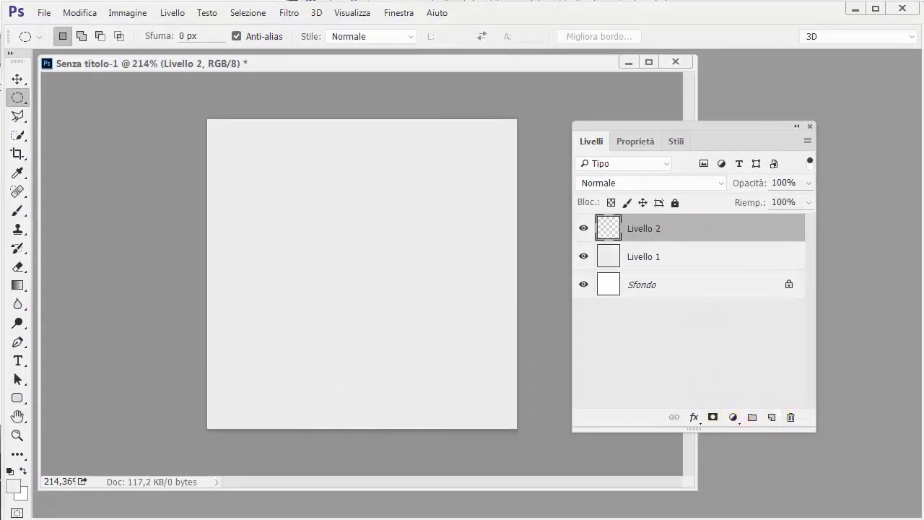
right_click(17, 98)
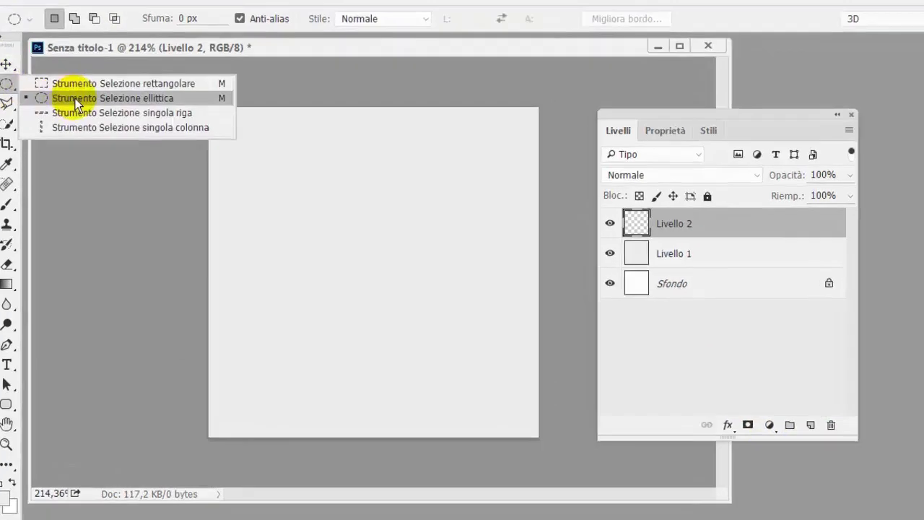
left_click(75, 98)
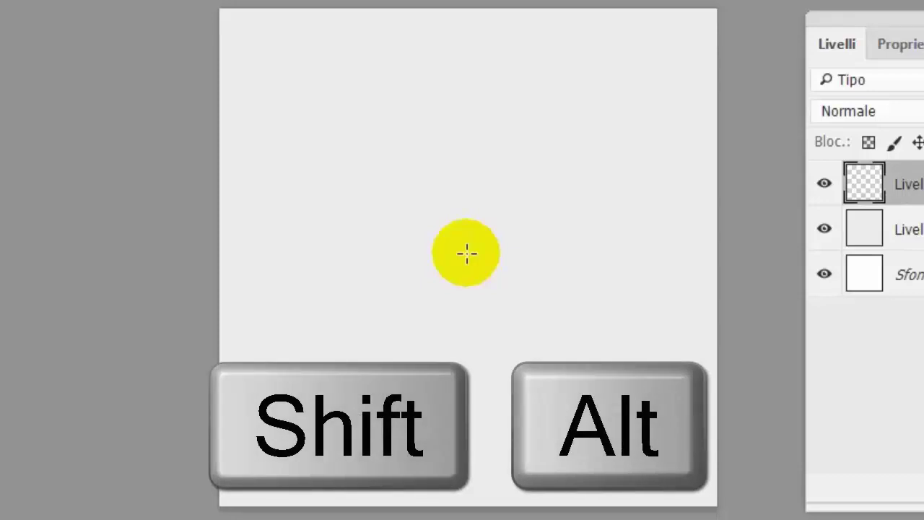
left_click_drag(466, 253, 551, 329)
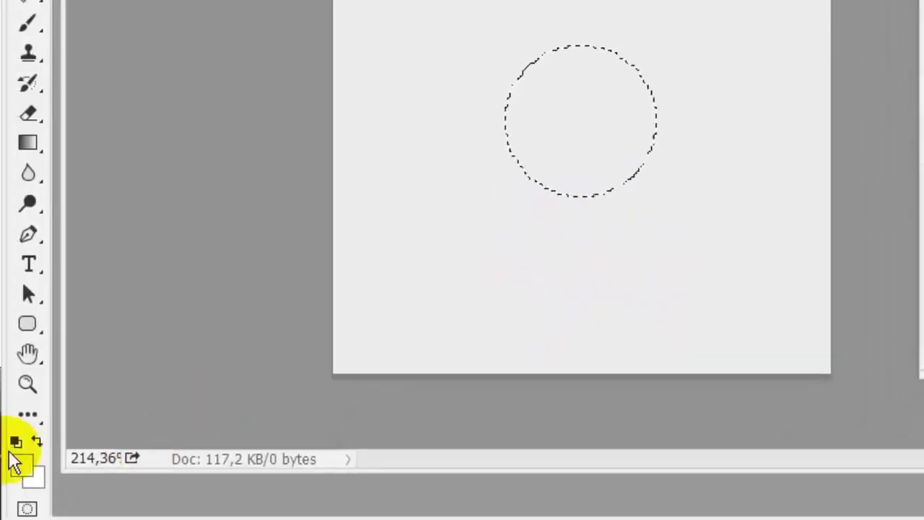
Fill the circle with black, centre it on the canvas, and reselect Livello 1.
left_click(15, 441)
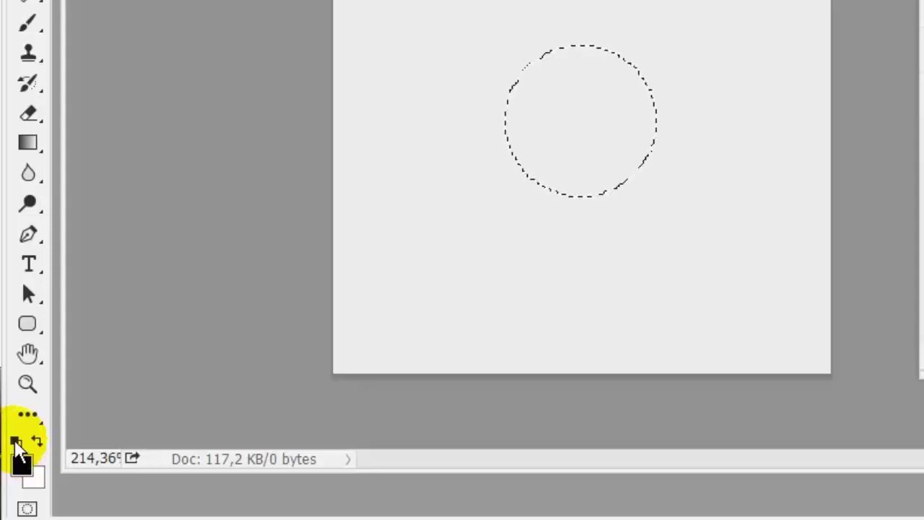
key("alt+BackSpace")
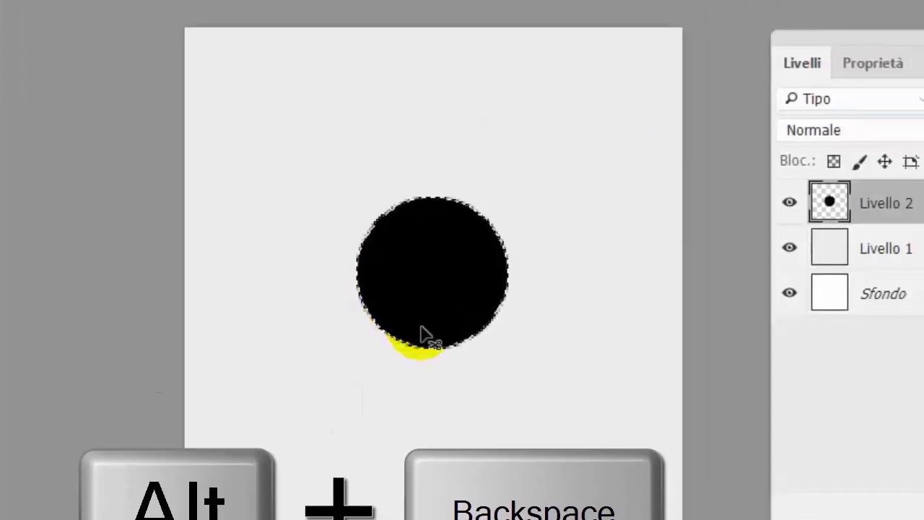
left_click_drag(420, 325, 424, 332)
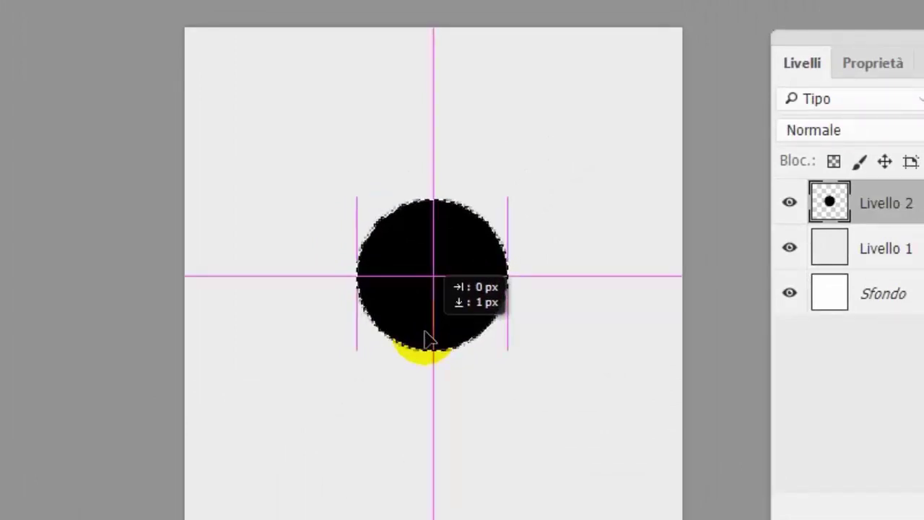
left_click_drag(425, 334, 425, 333)
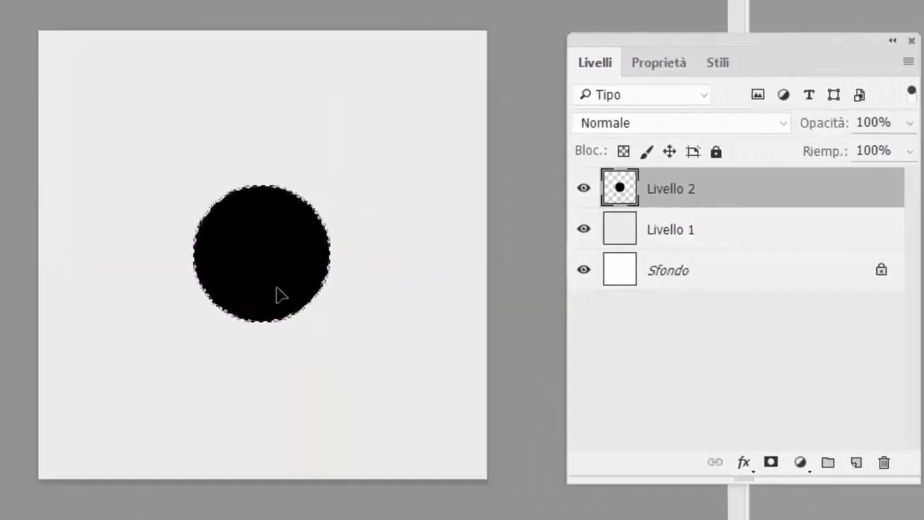
mouse_move(698, 229)
left_mouse_down()
mouse_move(738, 229)
mouse_move(684, 235)
left_mouse_up()
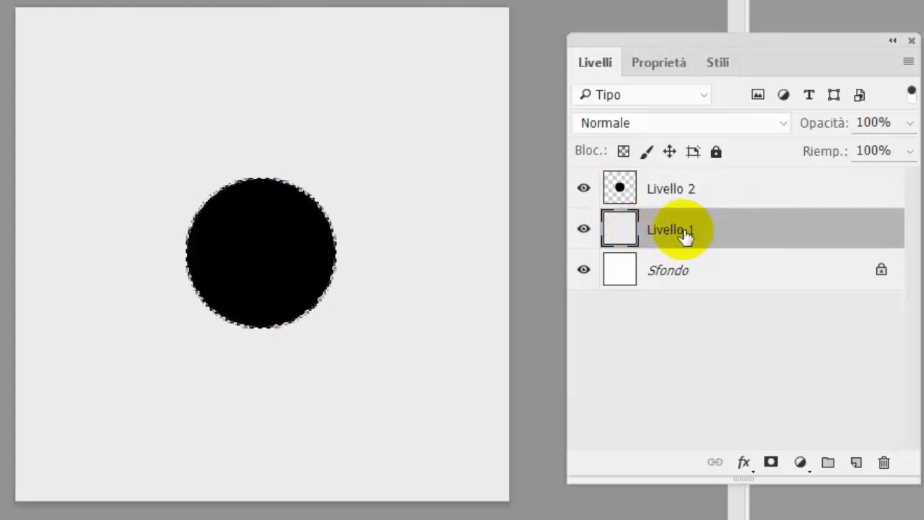
Rename the grey Livello 1 layer to Base.
double_click(684, 232)
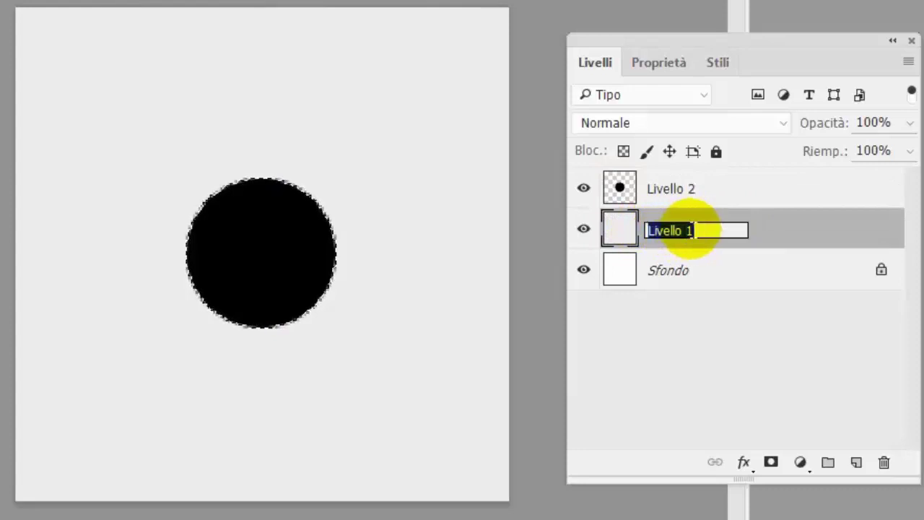
type("Base")
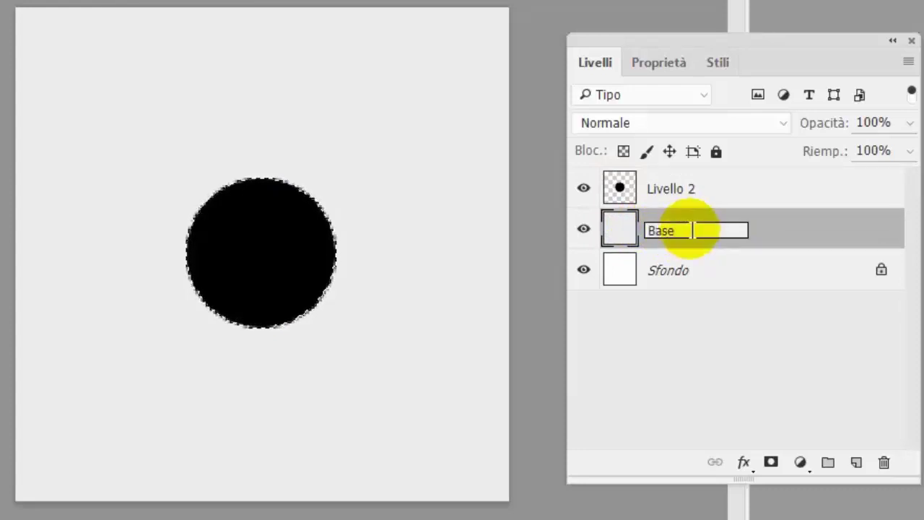
key("Return")
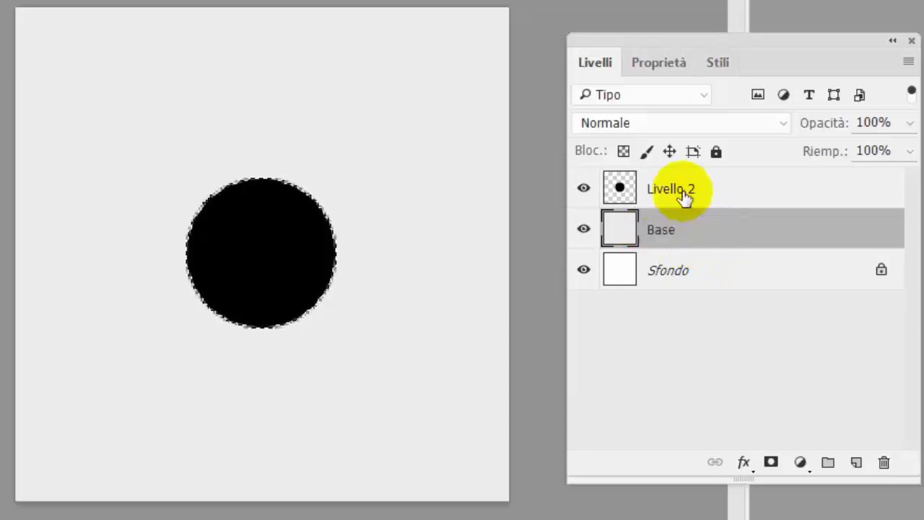
Rename the circle layer Livello 2 to Base Monopola.
left_click(684, 198)
double_click(687, 190)
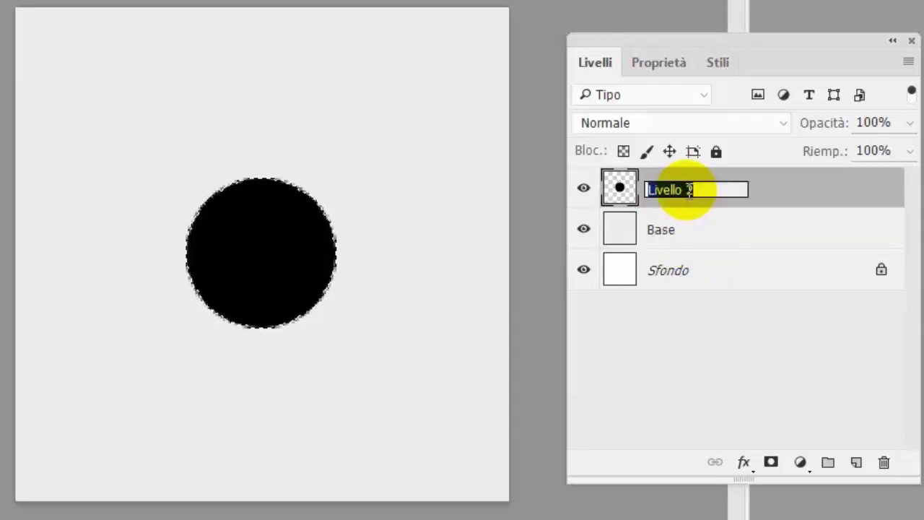
type("Base ")
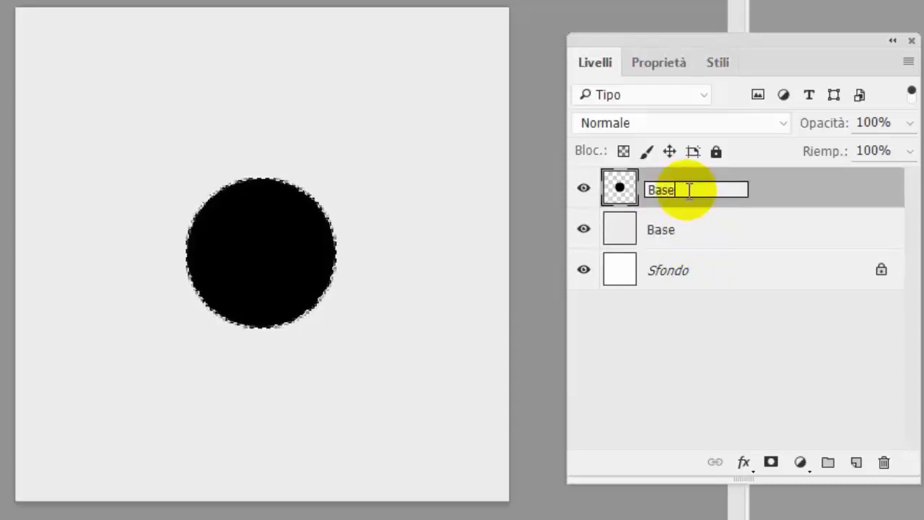
type("Monopola")
left_click(797, 196)
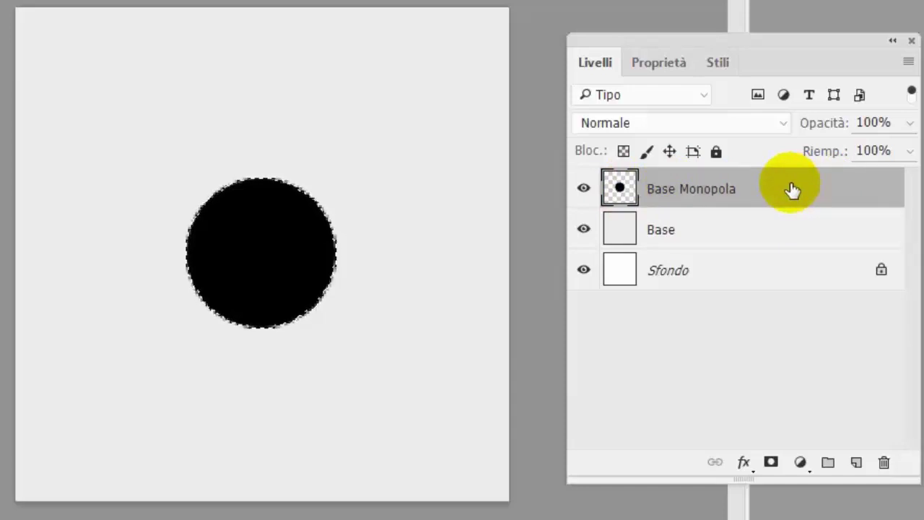
Apply a saved Stili preset to Base Monopola and open its Traccia settings.
left_click(712, 62)
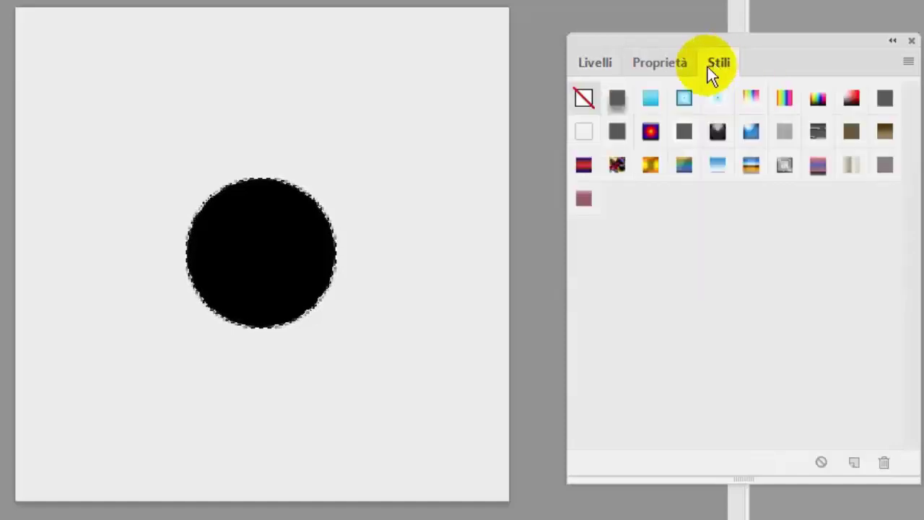
left_click(885, 168)
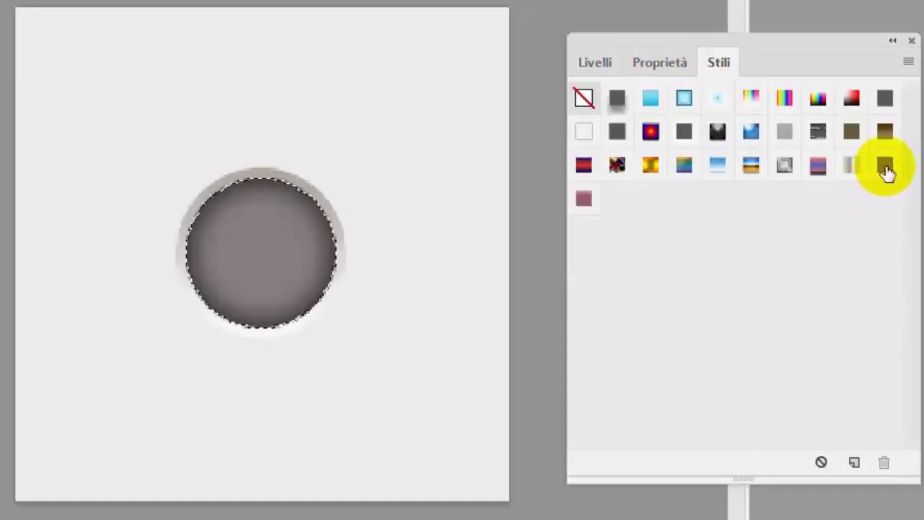
left_click(609, 64)
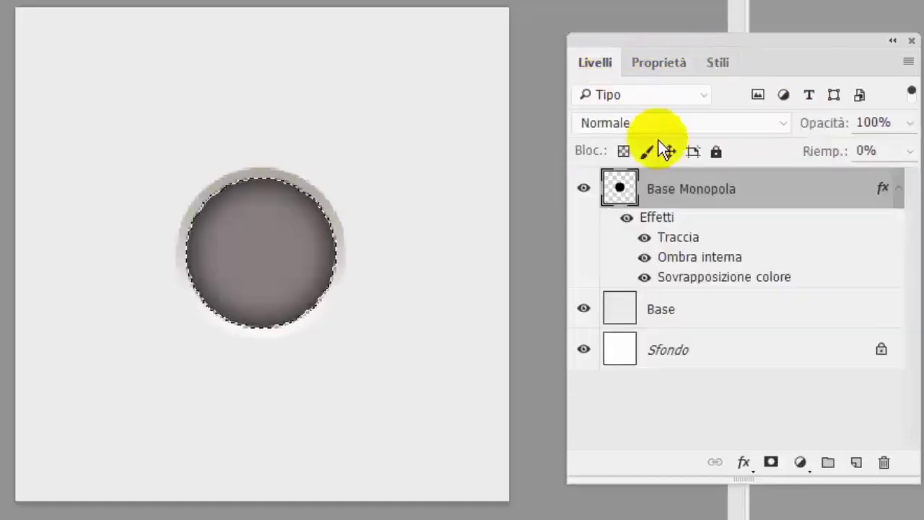
double_click(759, 188)
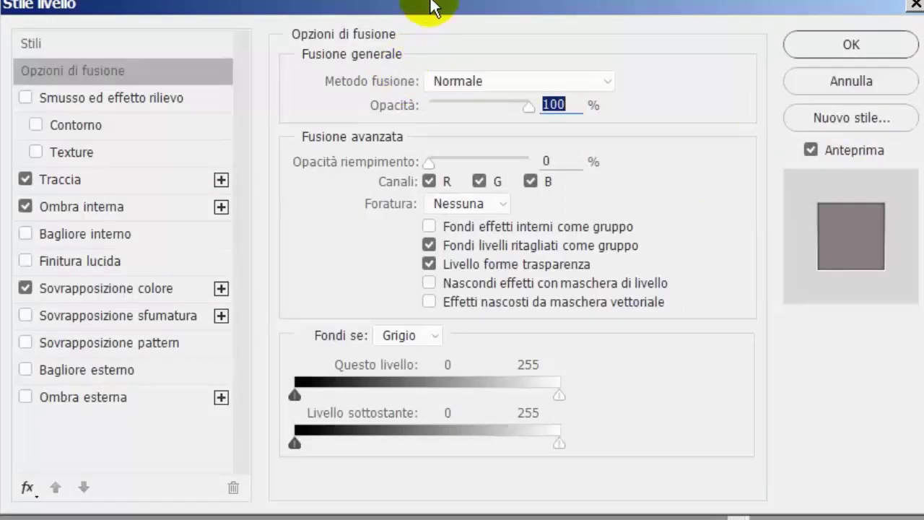
left_click(54, 179)
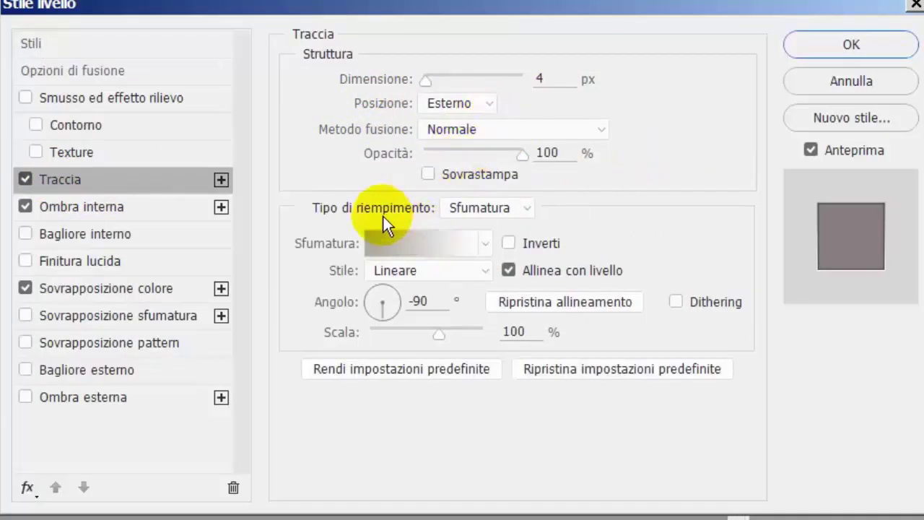
left_click(452, 243)
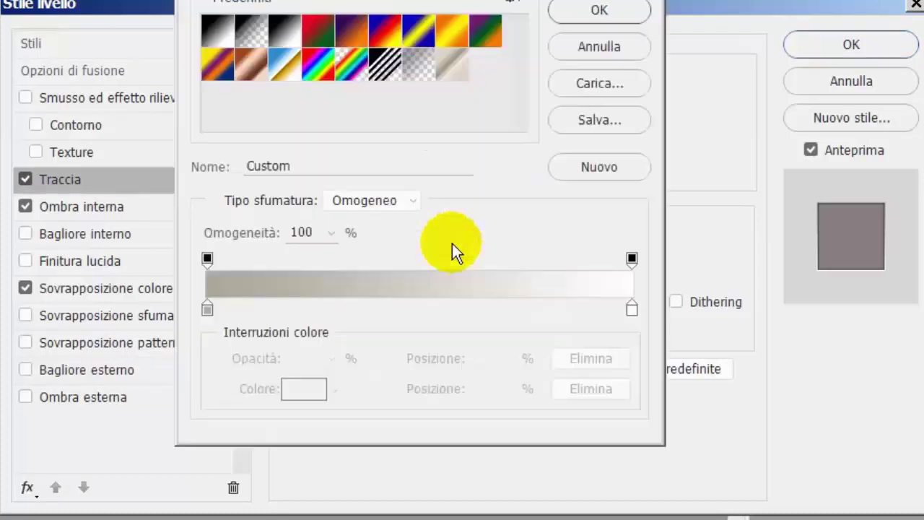
left_click(206, 308)
left_click(298, 390)
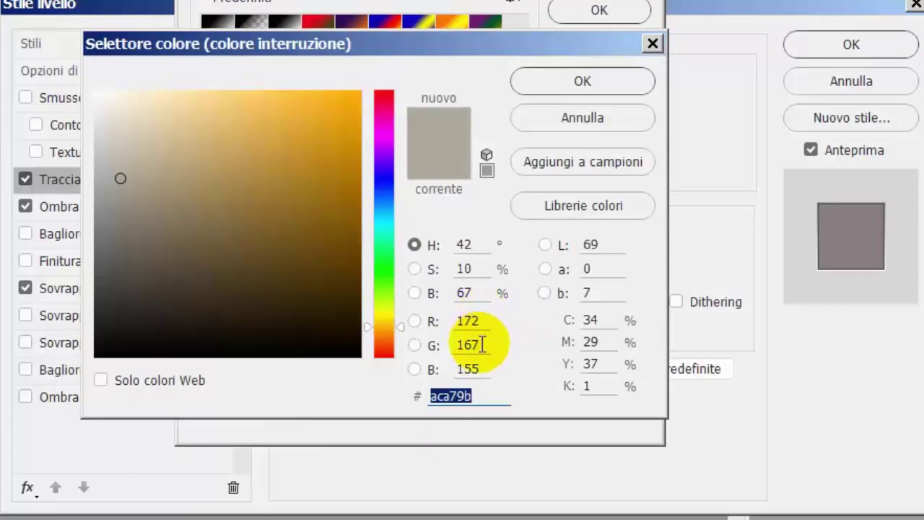
left_click(564, 117)
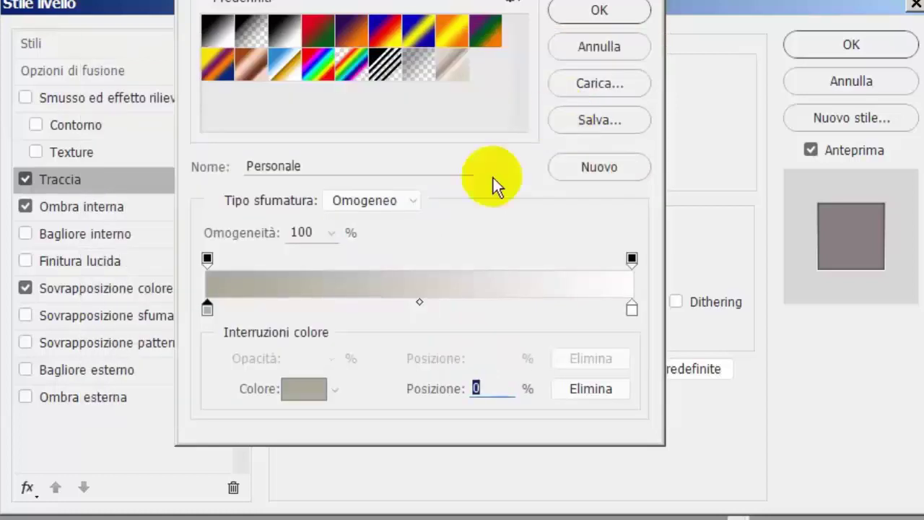
left_click(632, 309)
left_click(314, 390)
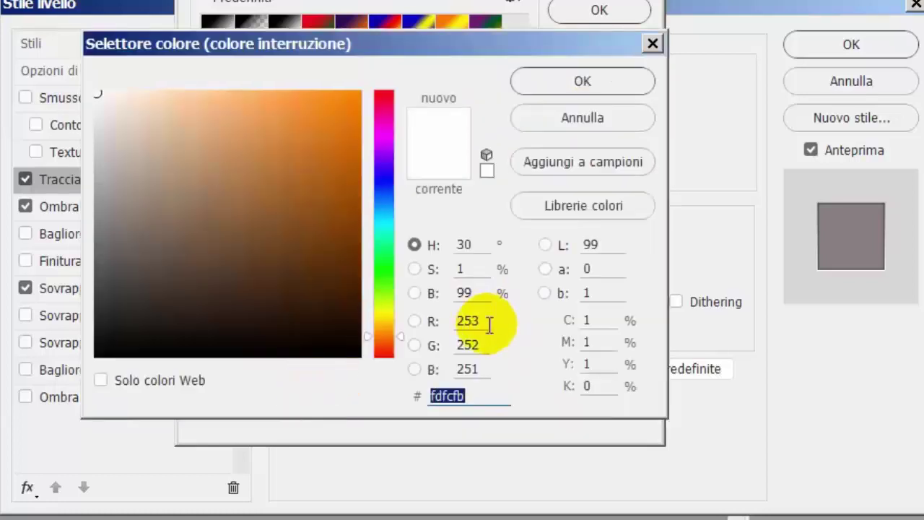
left_click(537, 115)
left_click(570, 13)
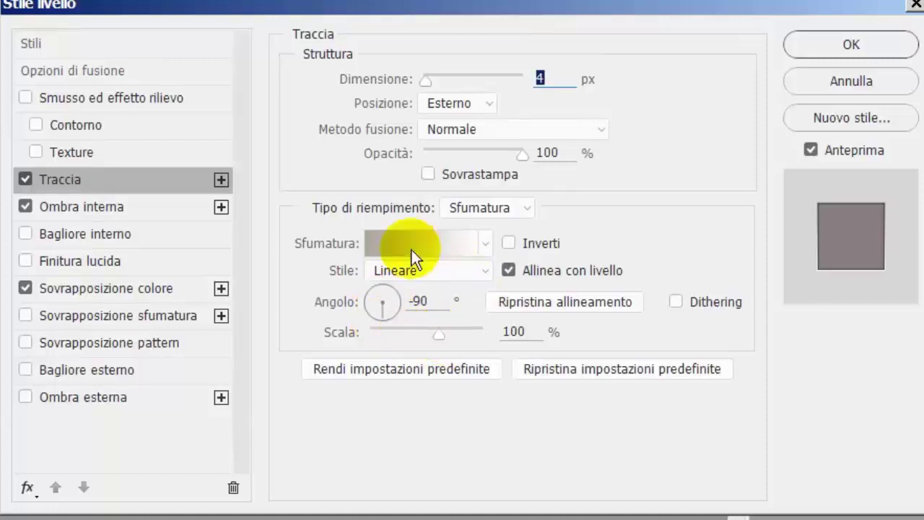
Review the Ombra interna and 877e7e Sovrapposizione colore colours unchanged, then close Stile livello with OK.
left_click(86, 207)
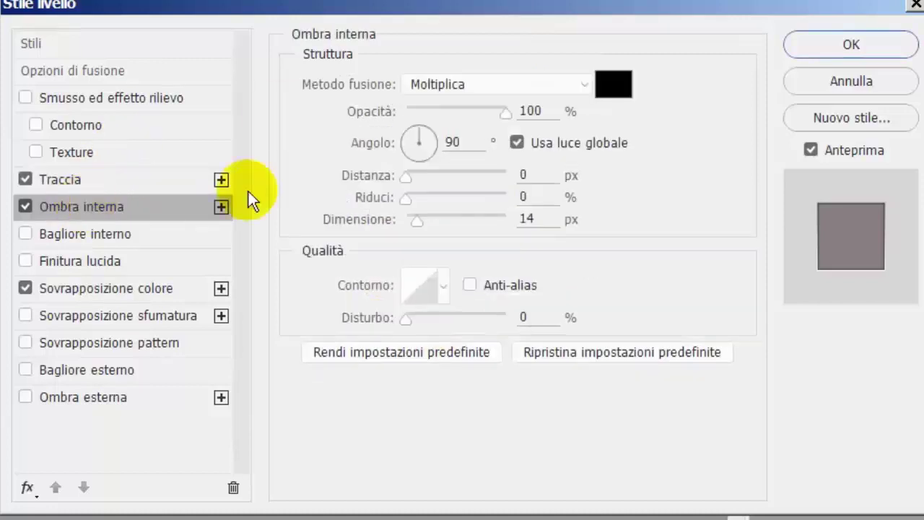
left_click(617, 84)
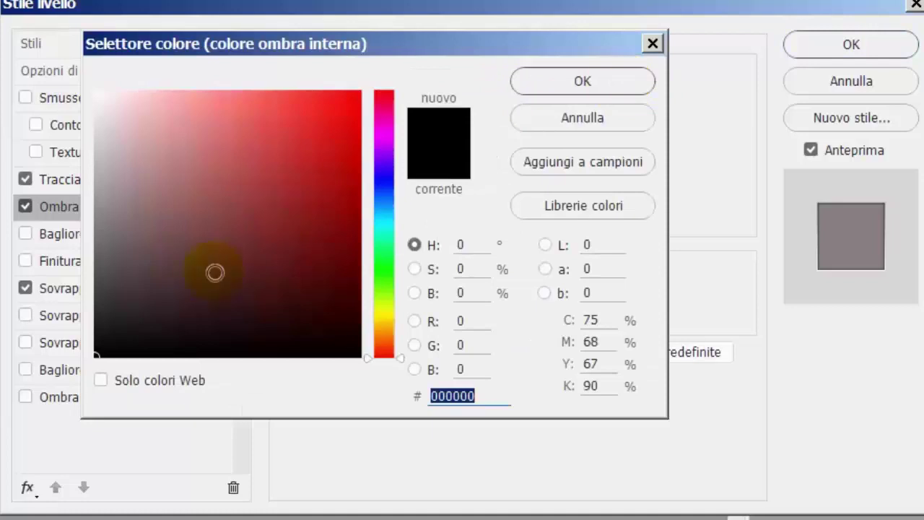
left_click(517, 117)
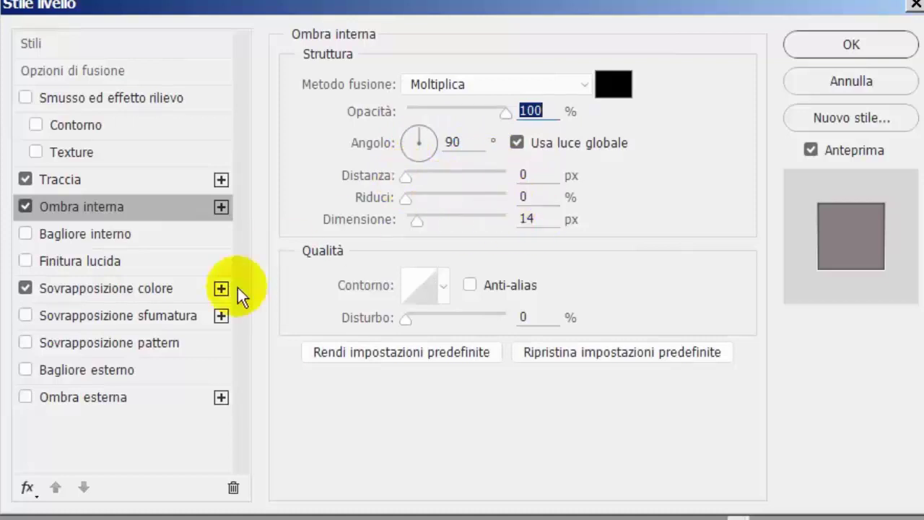
left_click(69, 288)
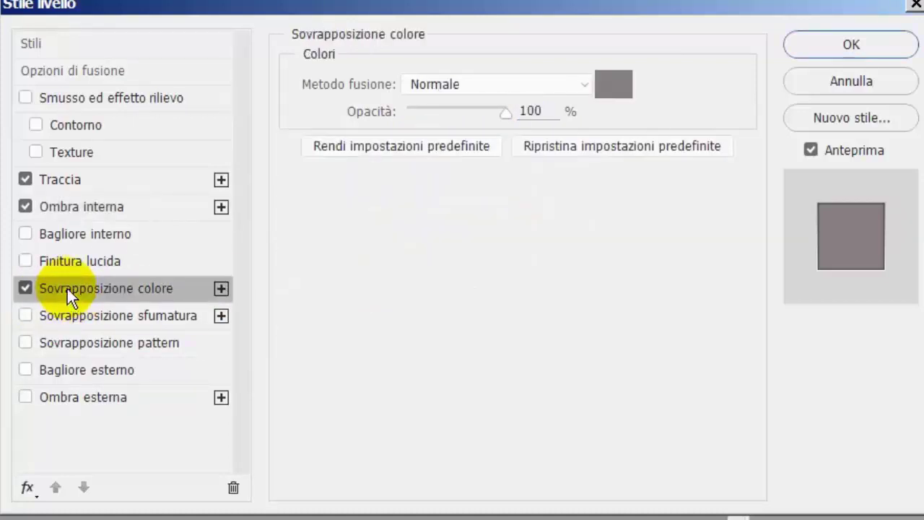
left_click(606, 84)
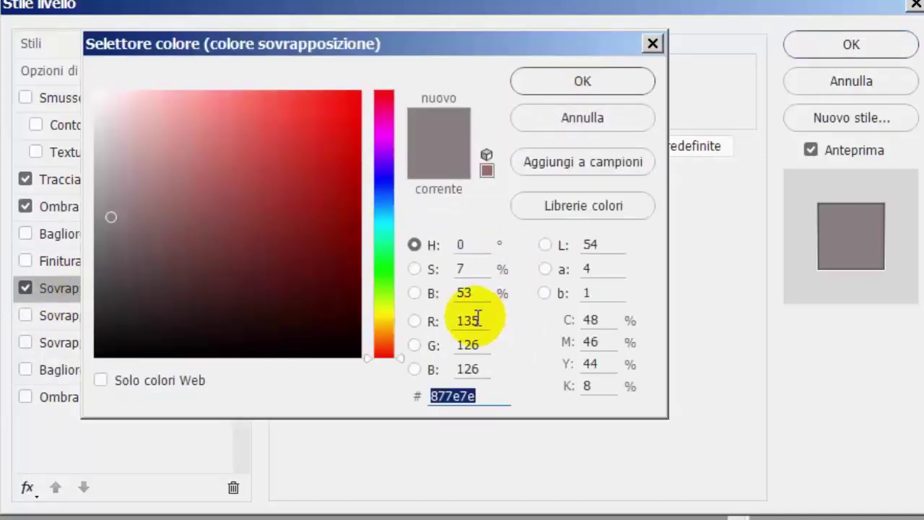
left_click(552, 120)
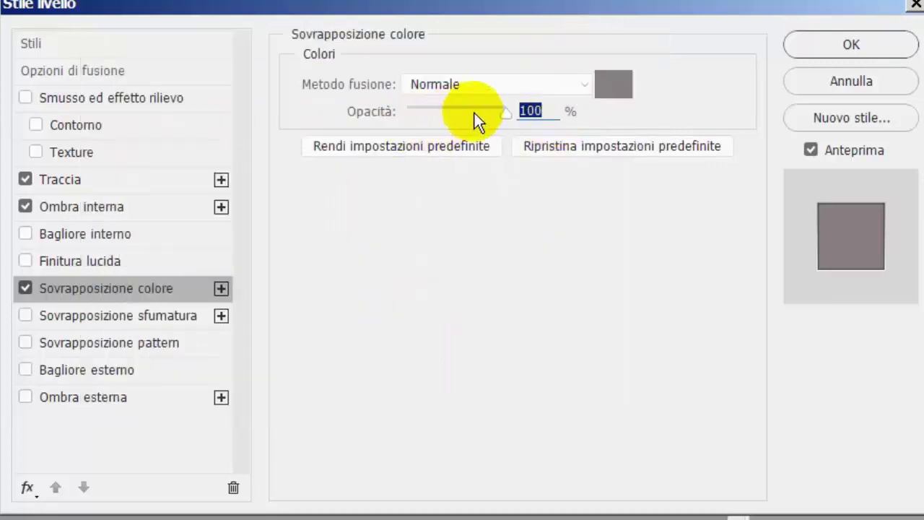
left_click(864, 50)
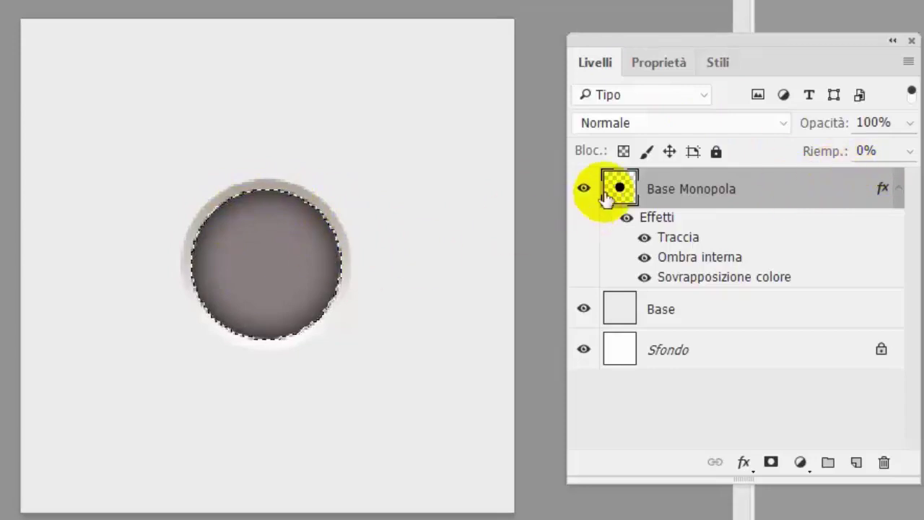
Add an empty Livello 1 above Base Monopola, hide Base Monopola, and zoom in.
left_click(856, 462)
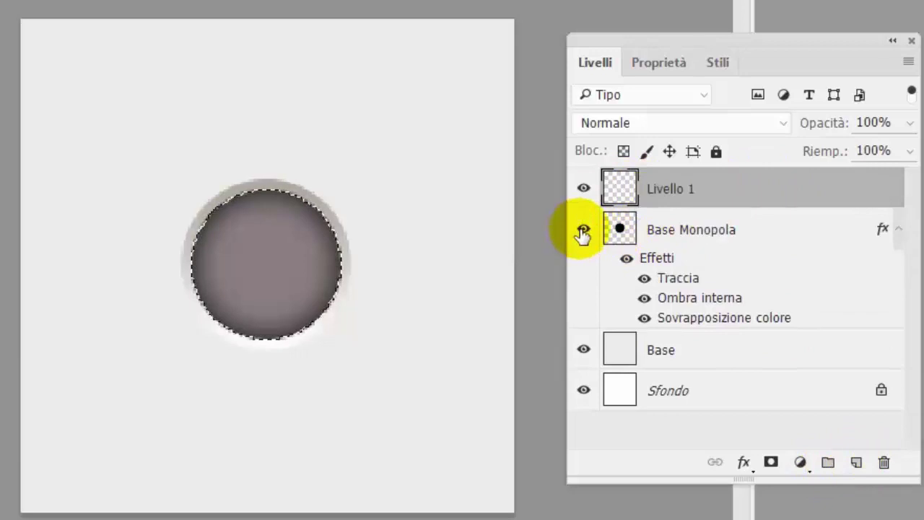
left_click(583, 229)
scroll(444, 284, "up", 2)
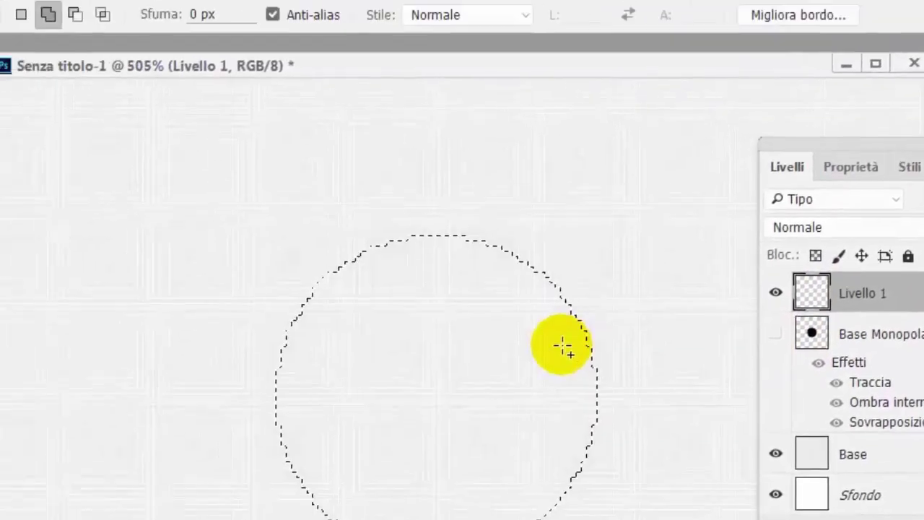
scroll(561, 346, "up", 4)
scroll(515, 366, "up", 1)
scroll(585, 443, "down", 1)
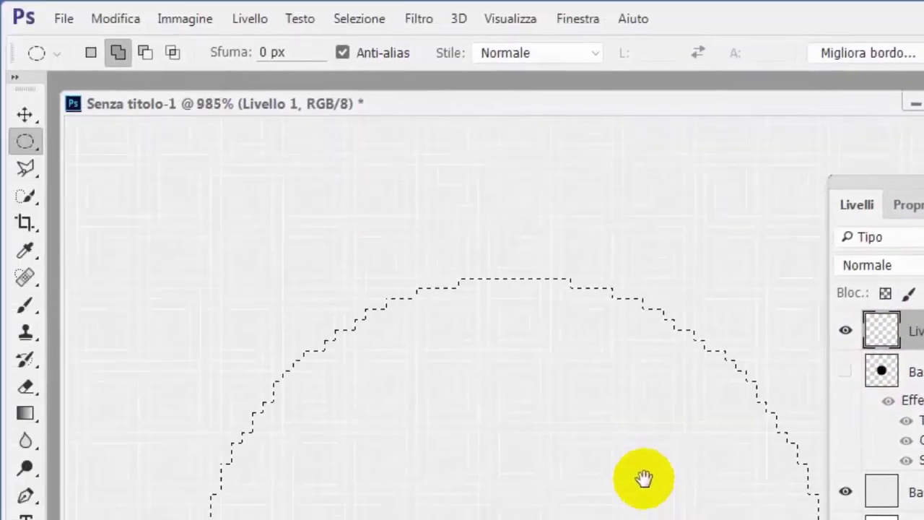
scroll(526, 295, "up", 1)
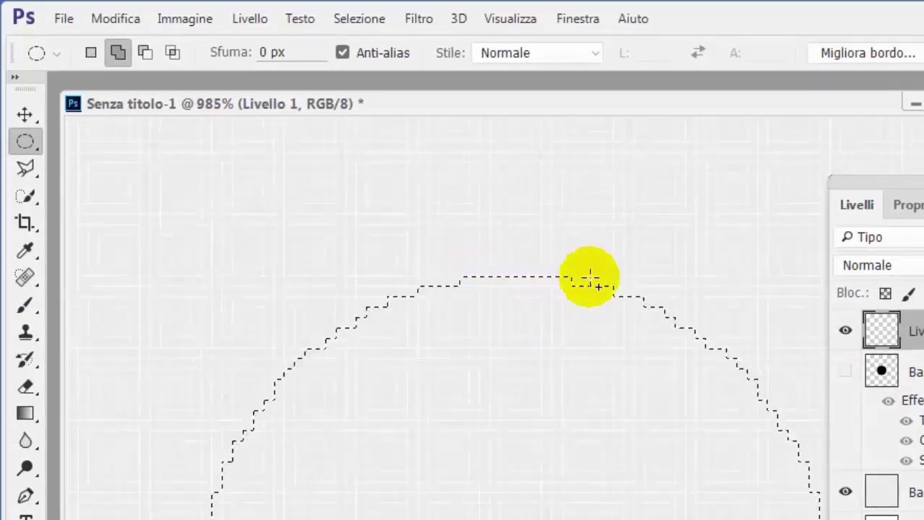
Add a small rectangular tab to the top of the circle selection using Rectangular Marquee.
right_click(27, 148)
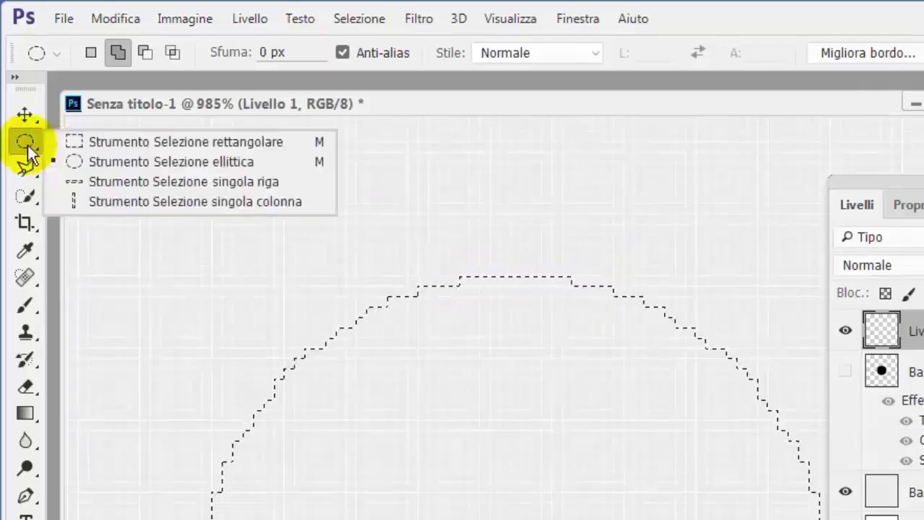
left_click(95, 145)
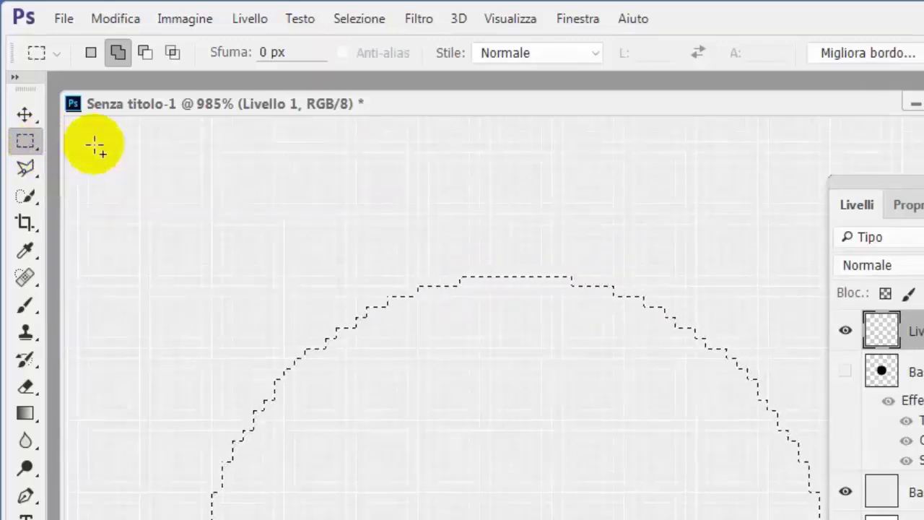
left_click(117, 55)
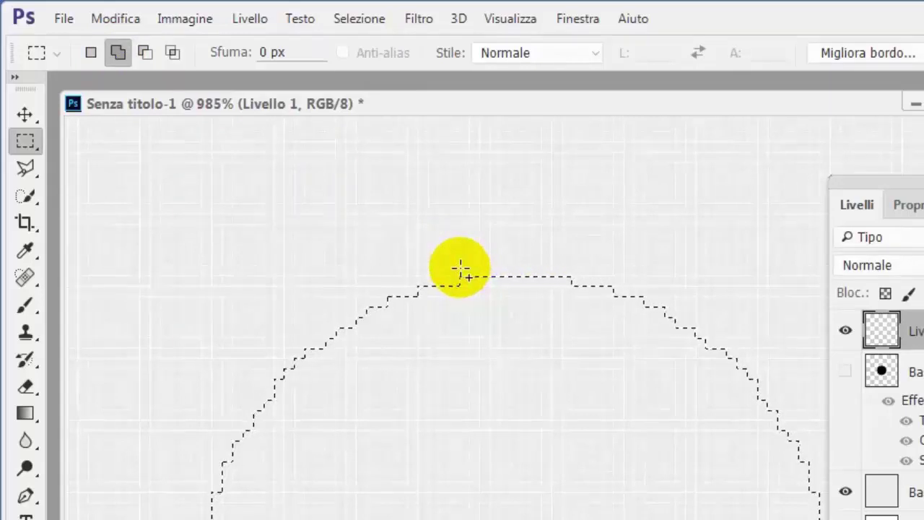
left_click_drag(460, 268, 551, 278)
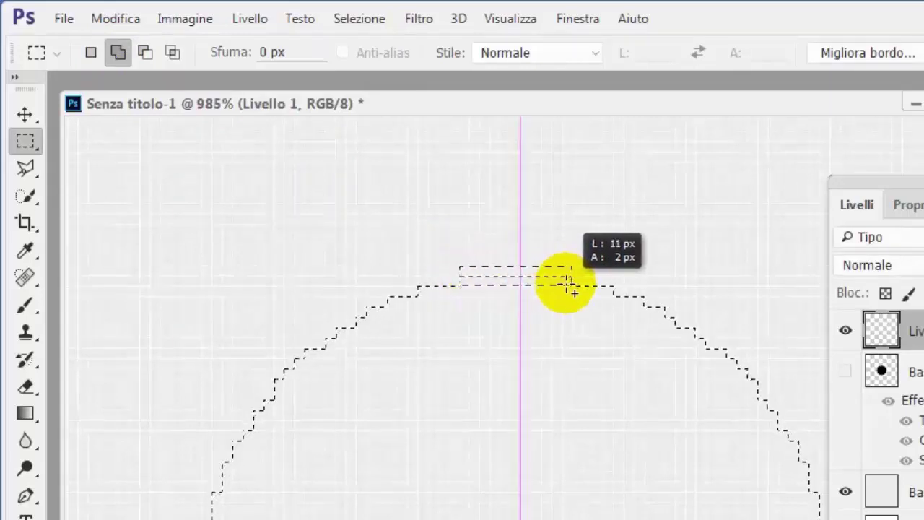
left_click_drag(551, 277, 571, 286)
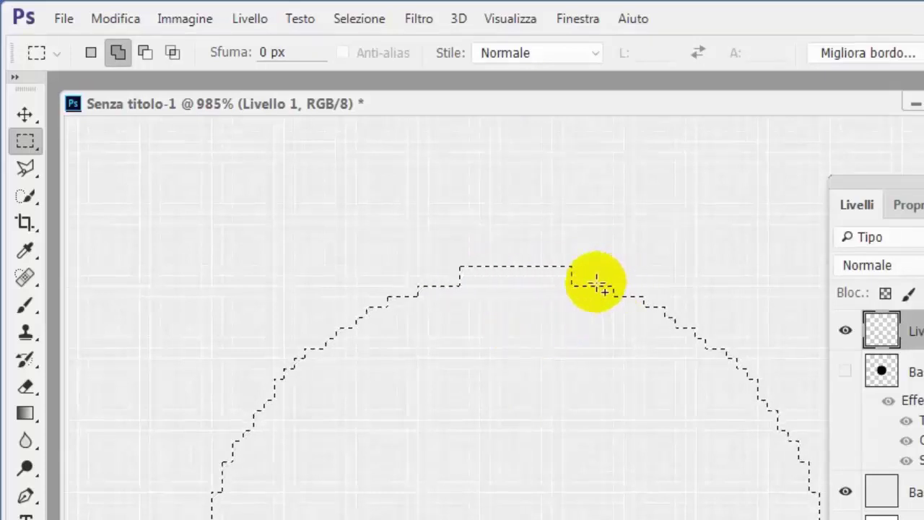
scroll(577, 280, "down", 2)
scroll(567, 285, "down", 2)
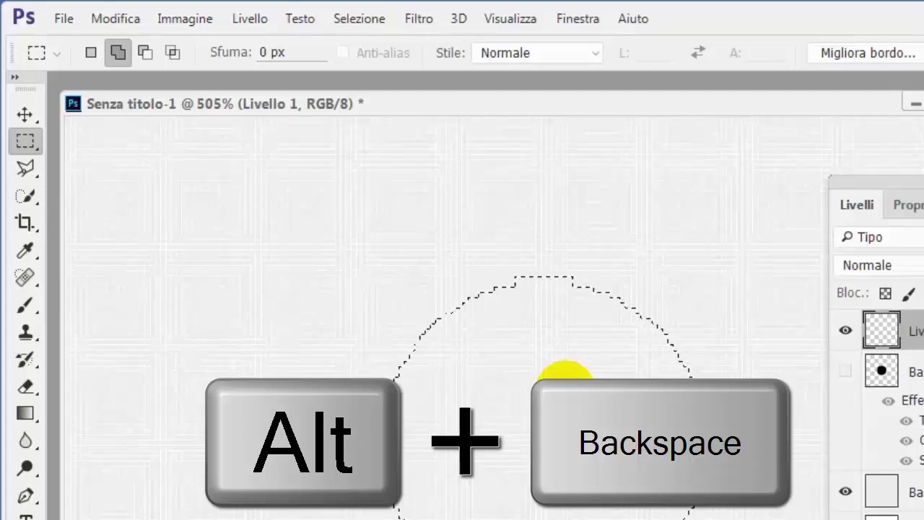
Fill the combined selection with black on Livello 1 and deselect.
key("alt+BackSpace")
key("ctrl+d")
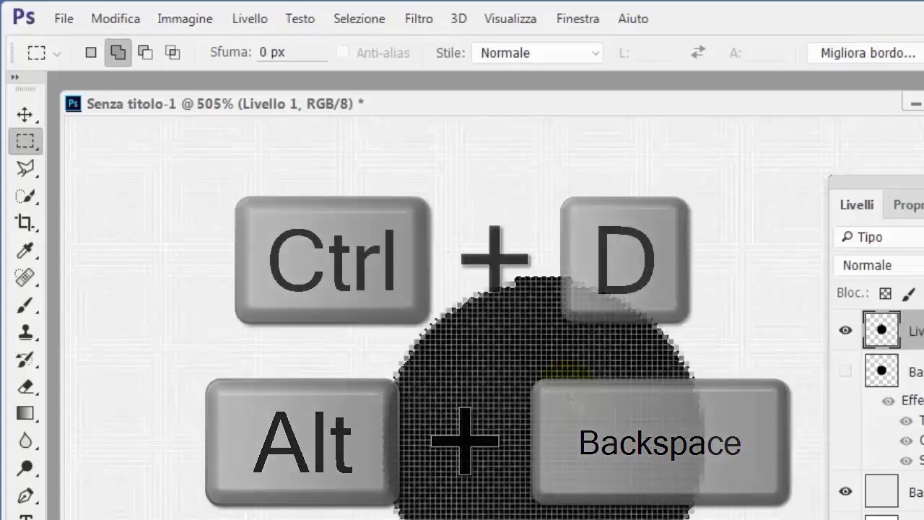
scroll(614, 378, "down", 2)
scroll(614, 378, "down", 1)
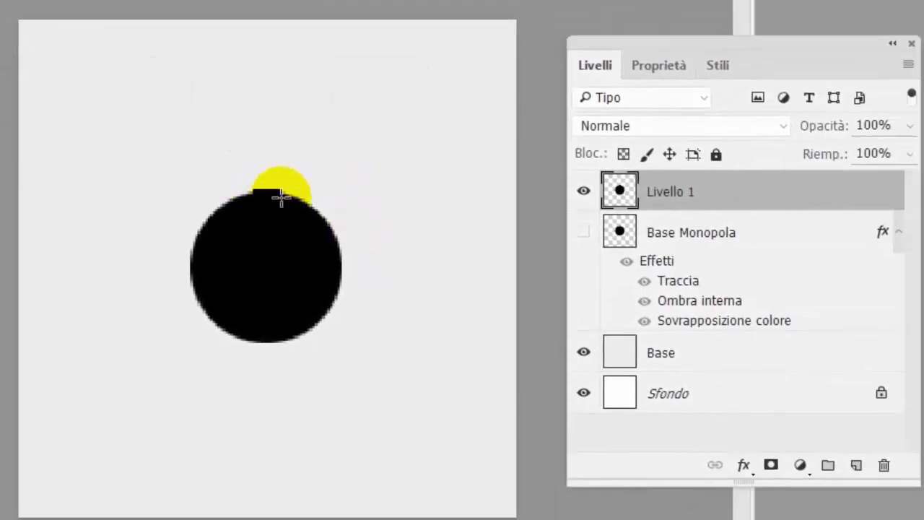
Show Base Monopola again and rename Livello 1 to Monopola Interna.
left_click(583, 232)
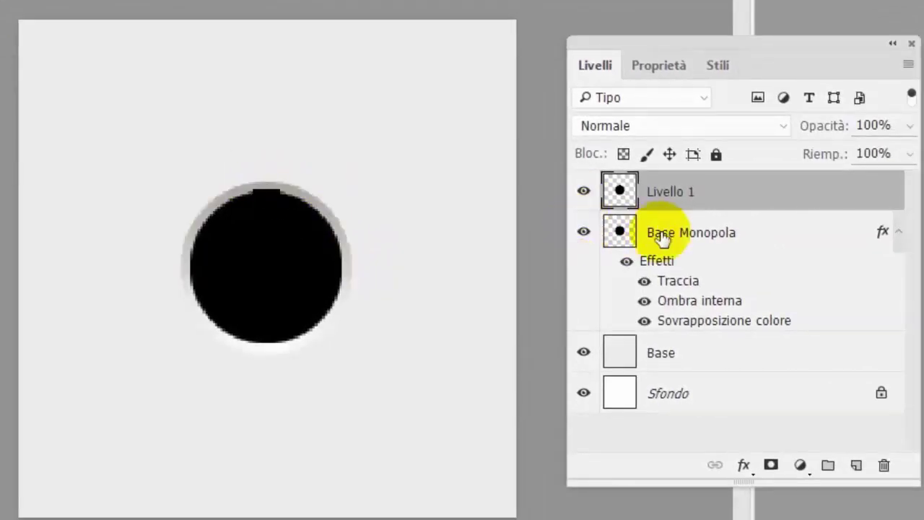
left_click(767, 238)
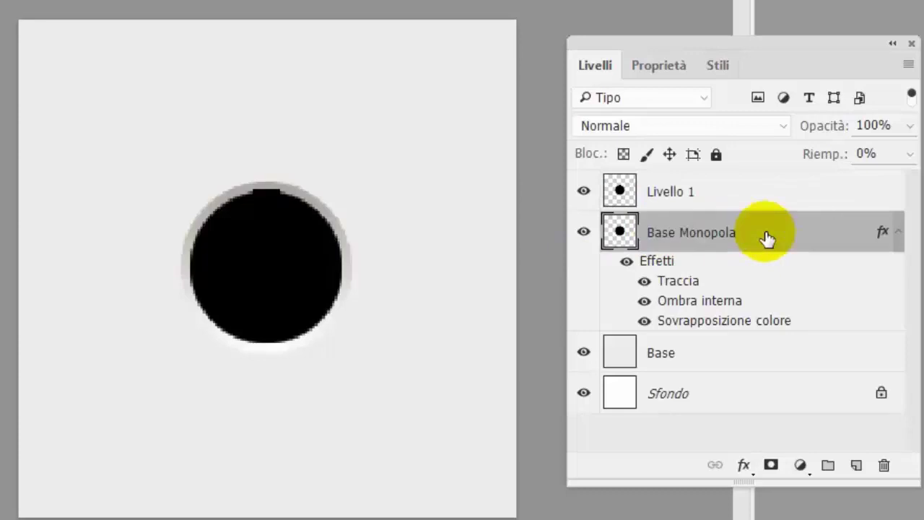
left_click(746, 192)
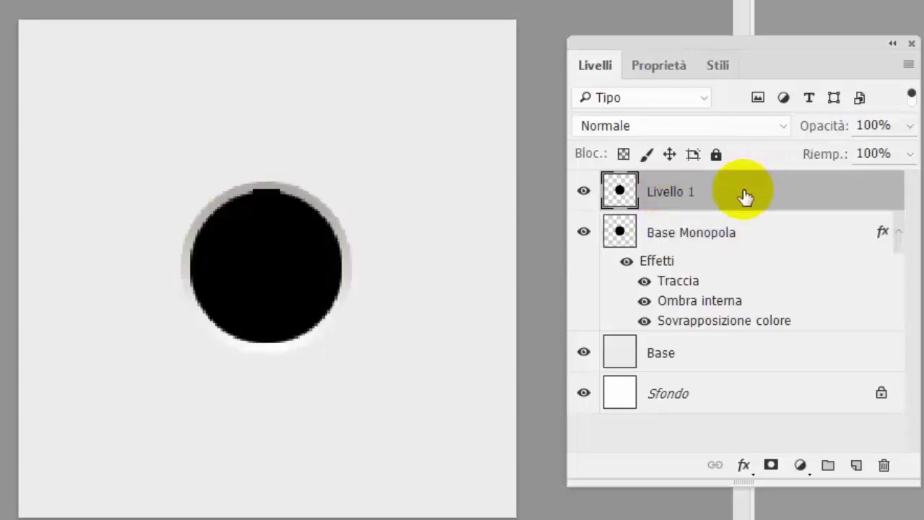
double_click(687, 194)
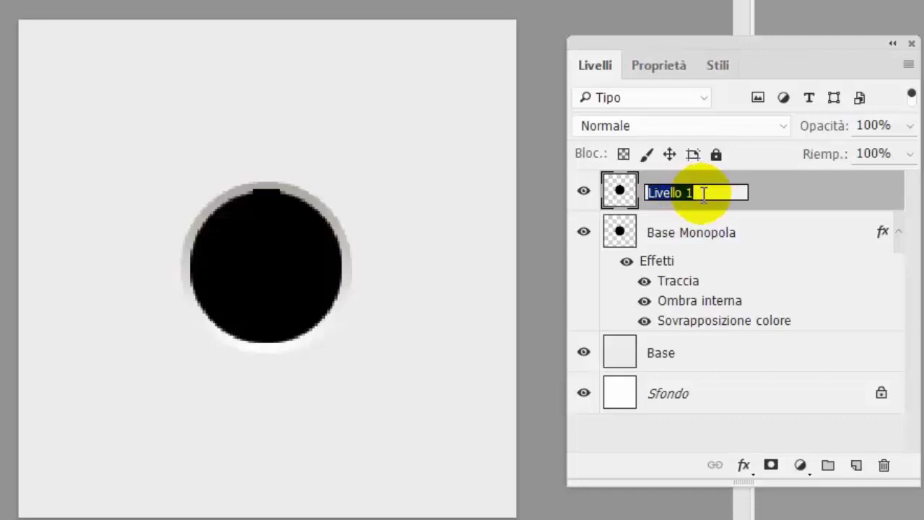
type("Monopola")
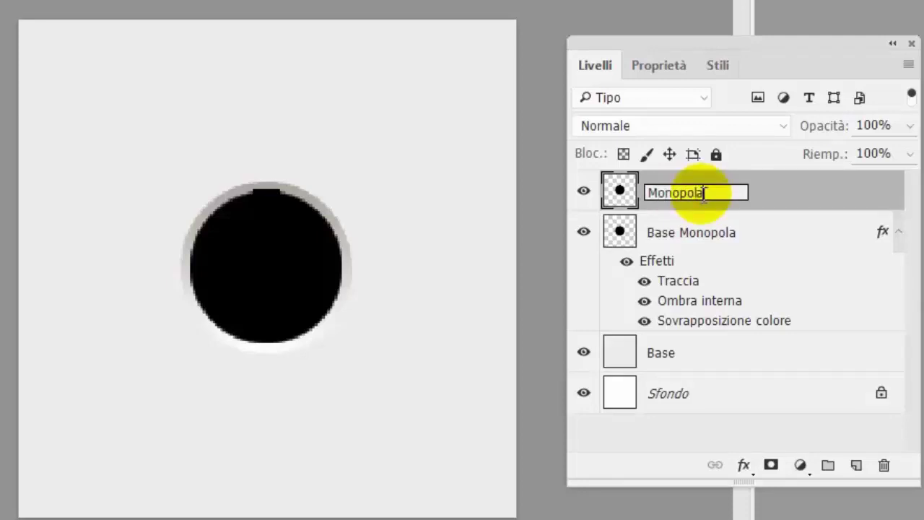
type(" Interna")
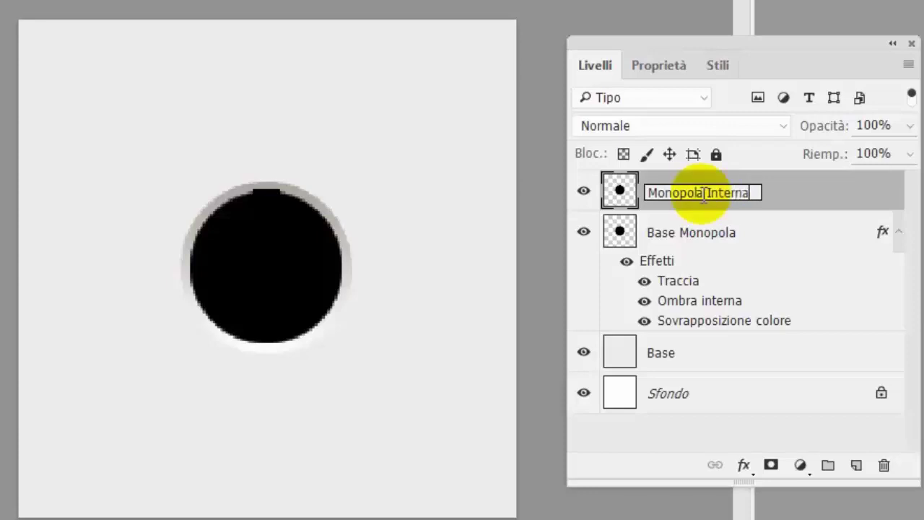
key("Return")
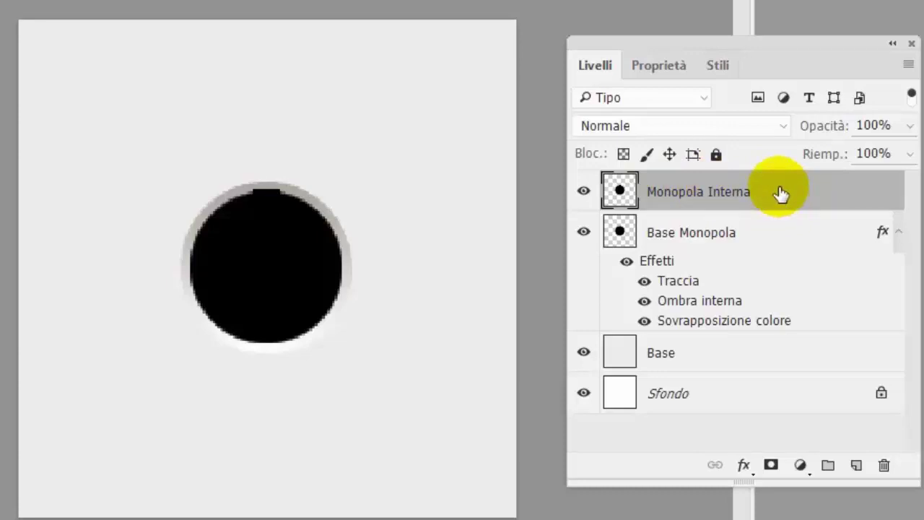
Apply the beige metallic preset from Stili to the Monopola Interna layer.
left_click(718, 64)
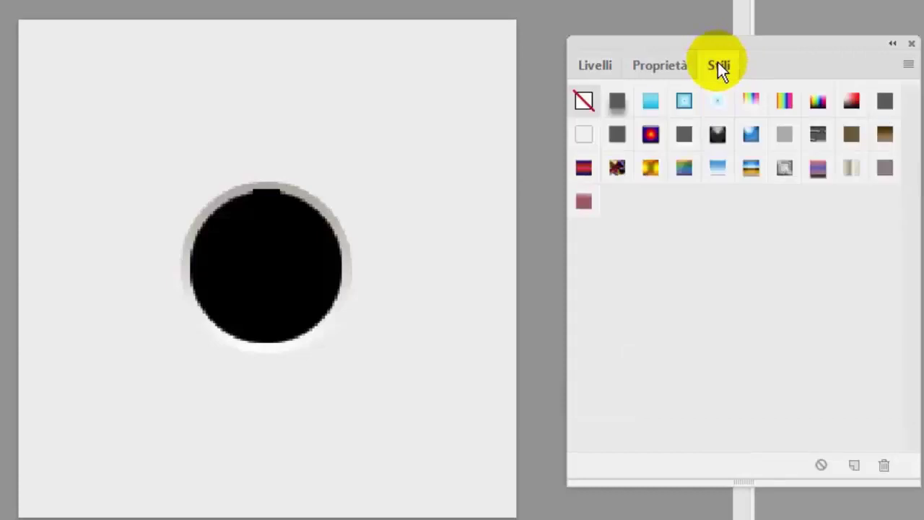
left_click(846, 172)
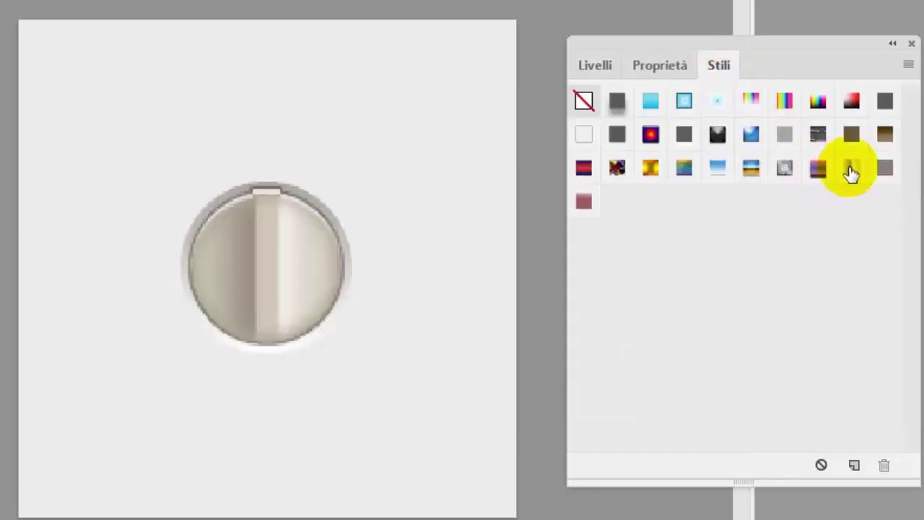
left_click(603, 64)
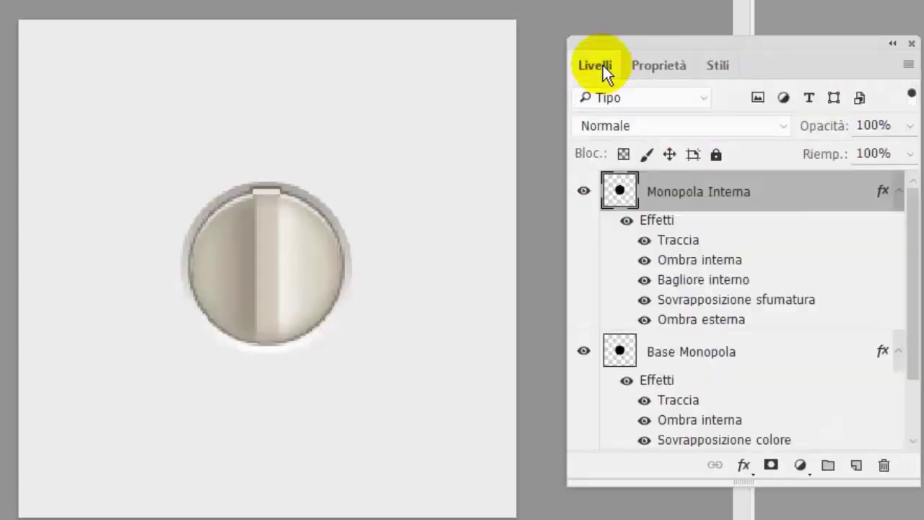
Open Monopola Interna's layer style and check its 1 px black 35% stroke colour unchanged.
double_click(772, 199)
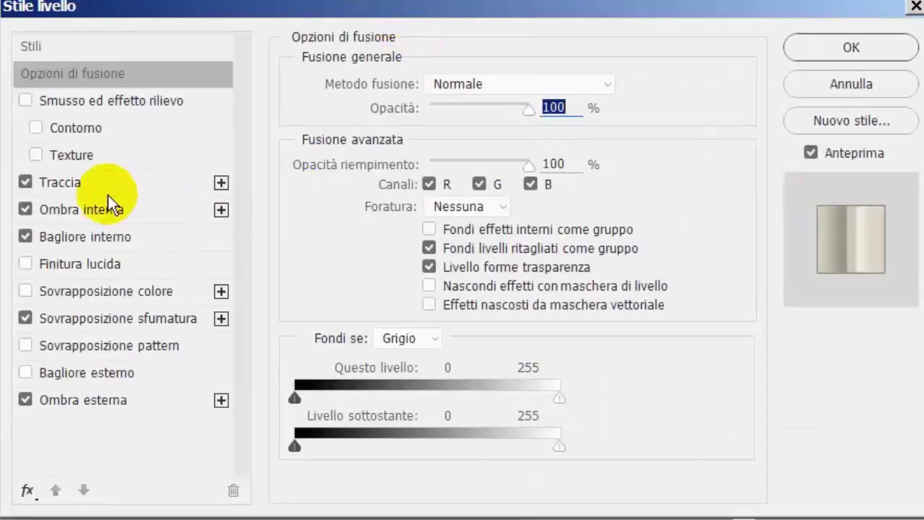
left_click(58, 186)
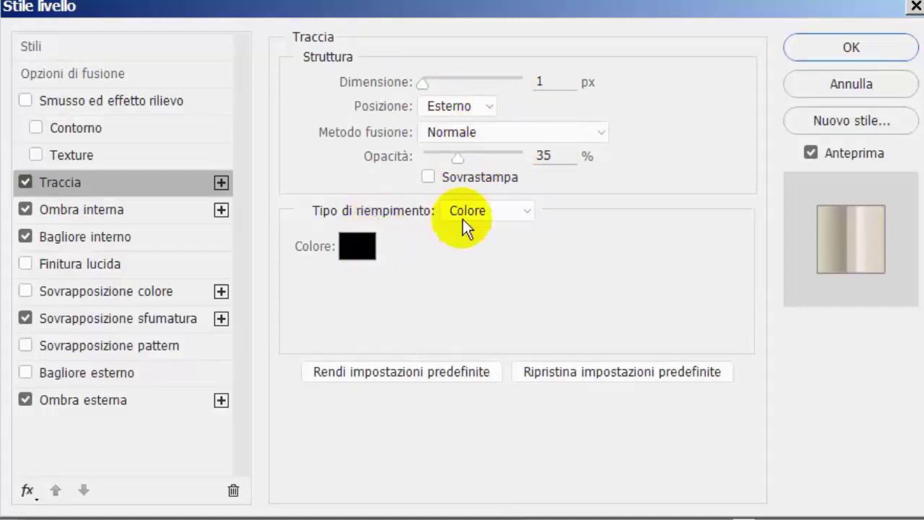
left_click(346, 252)
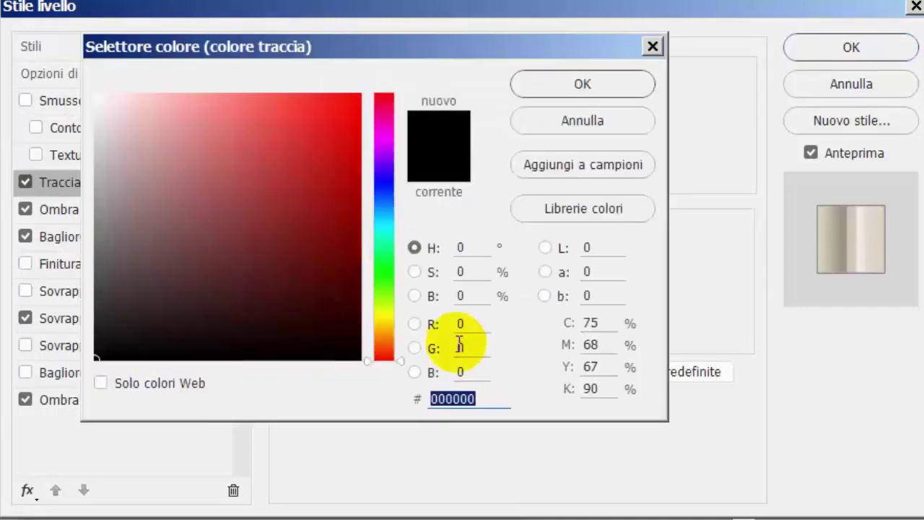
left_click(555, 130)
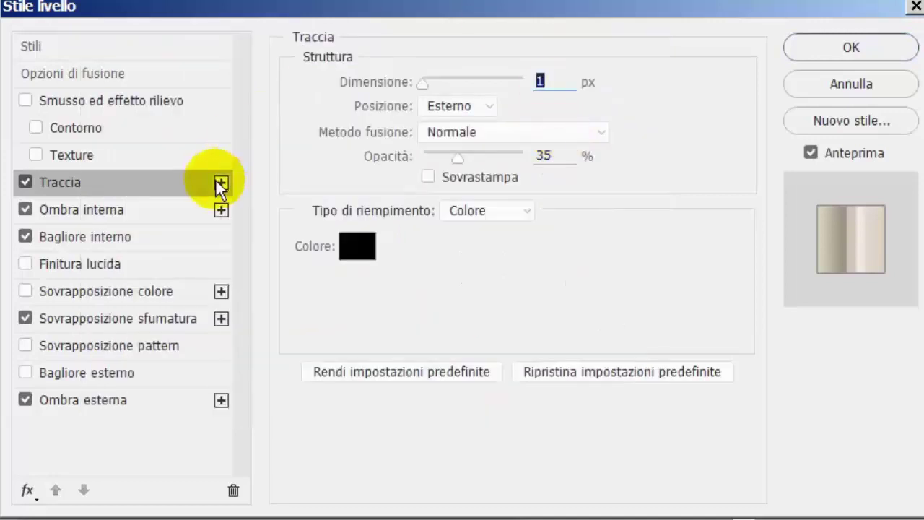
Check the inner shadow's white 71% colour and leave it unchanged.
left_click(92, 210)
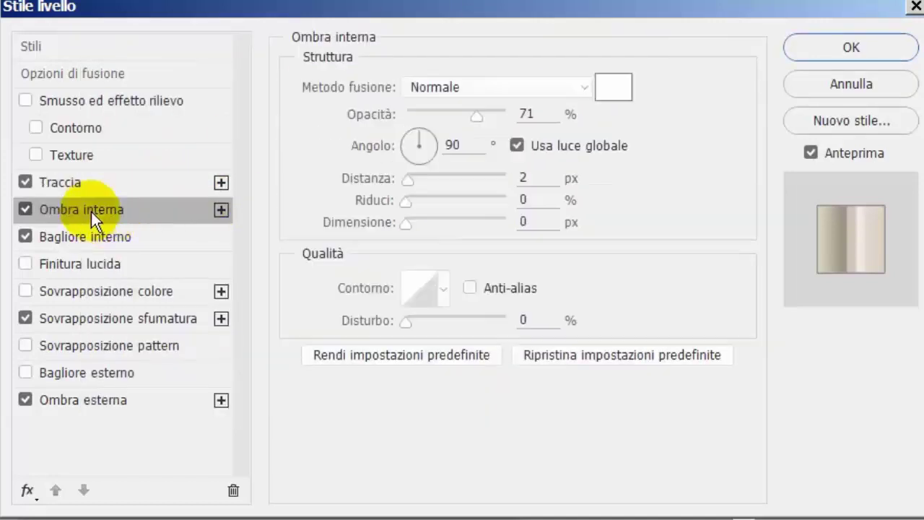
left_click(615, 90)
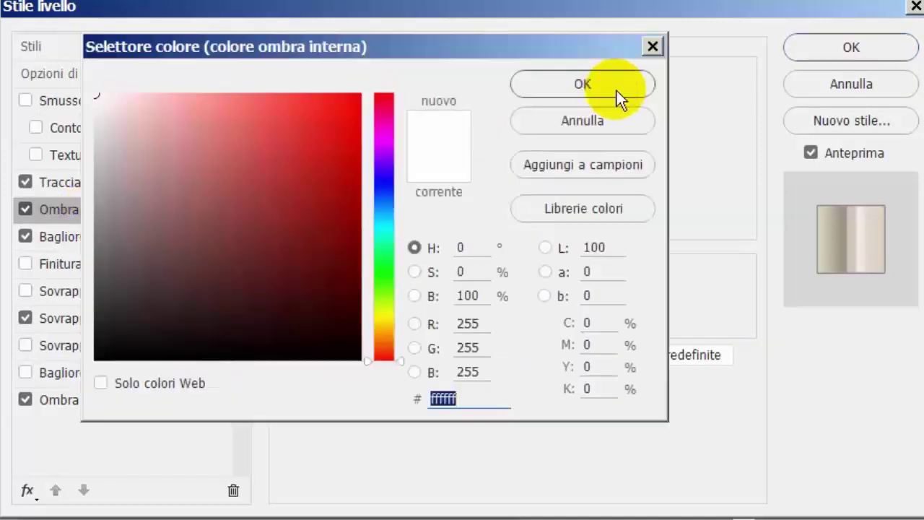
left_click(535, 120)
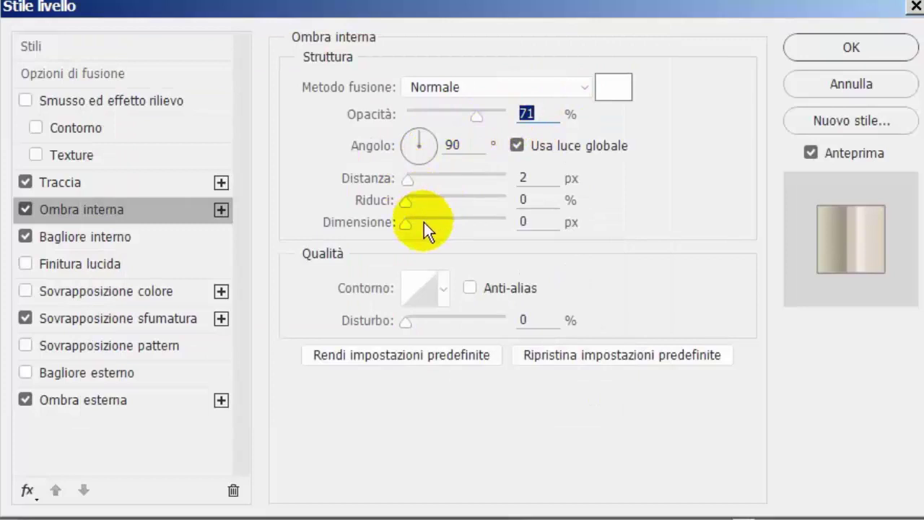
Inspect the inner glow's aea590 colour (normal, 100%, 10 px, softer) and leave it unchanged.
left_click(72, 236)
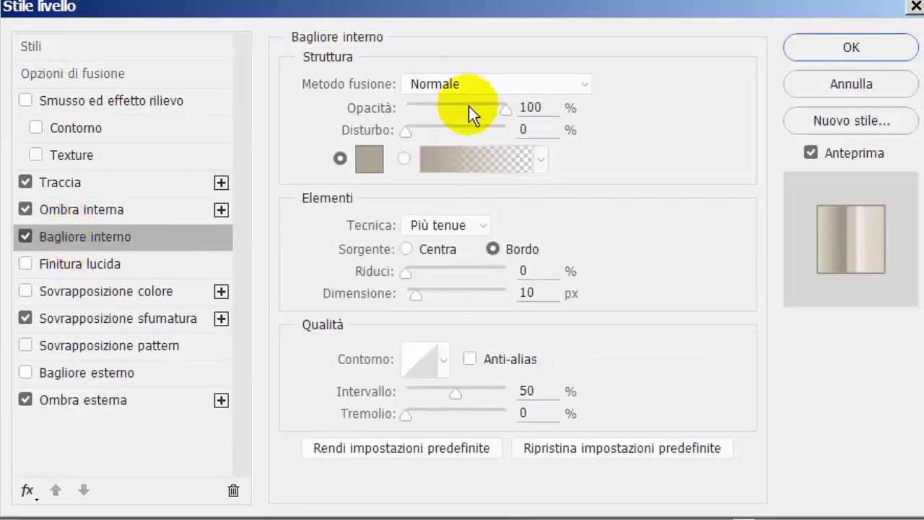
left_click(370, 160)
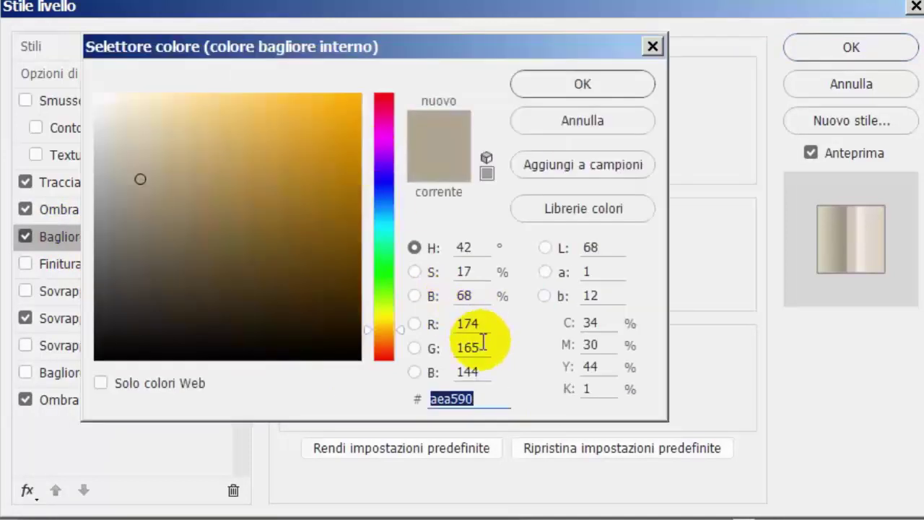
left_click(544, 121)
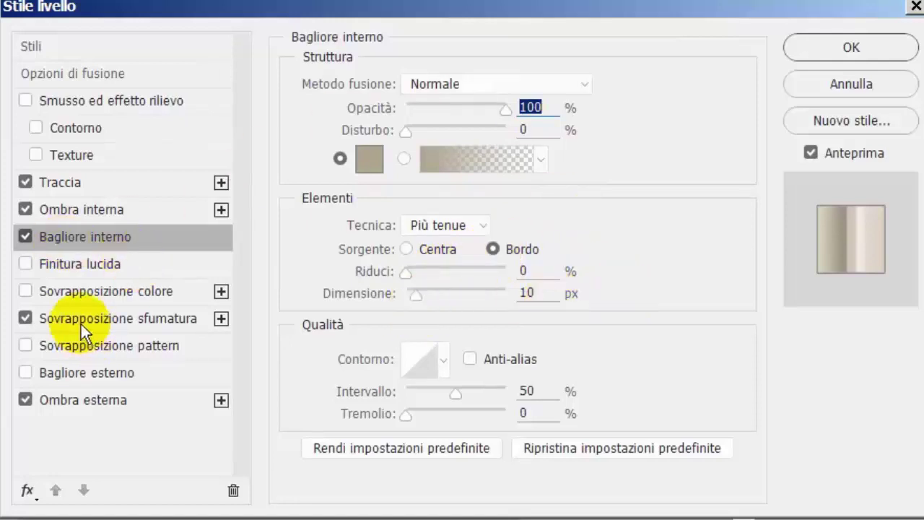
Check the white 1 px outer shadow colour, then view the reversed 180° gradient overlay settings.
left_click(76, 403)
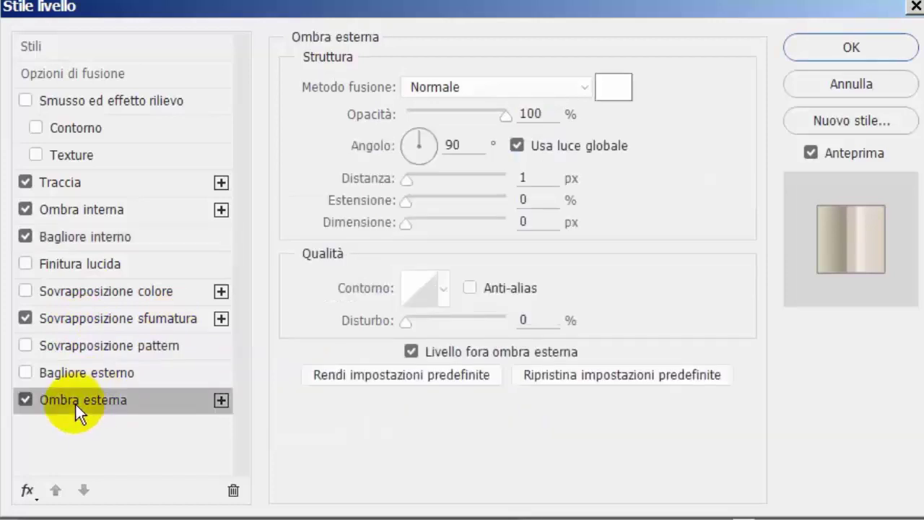
left_click(610, 96)
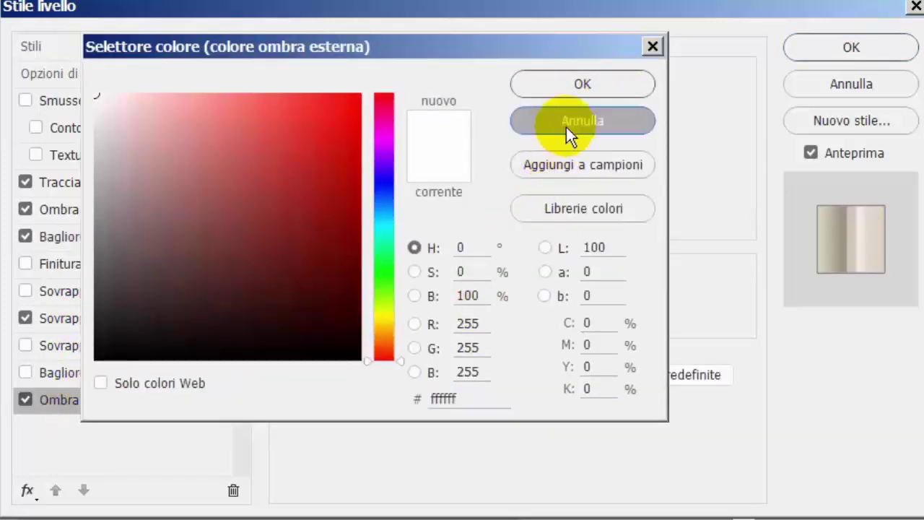
left_click(567, 122)
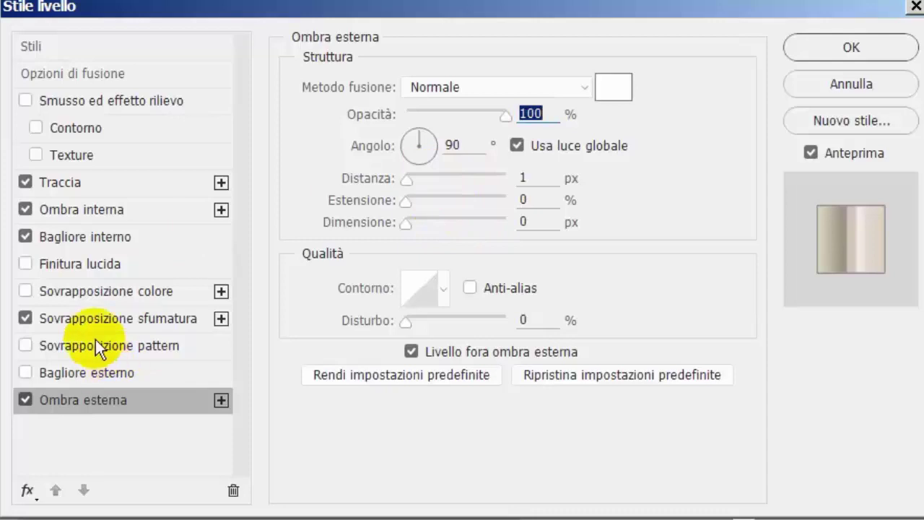
left_click(79, 318)
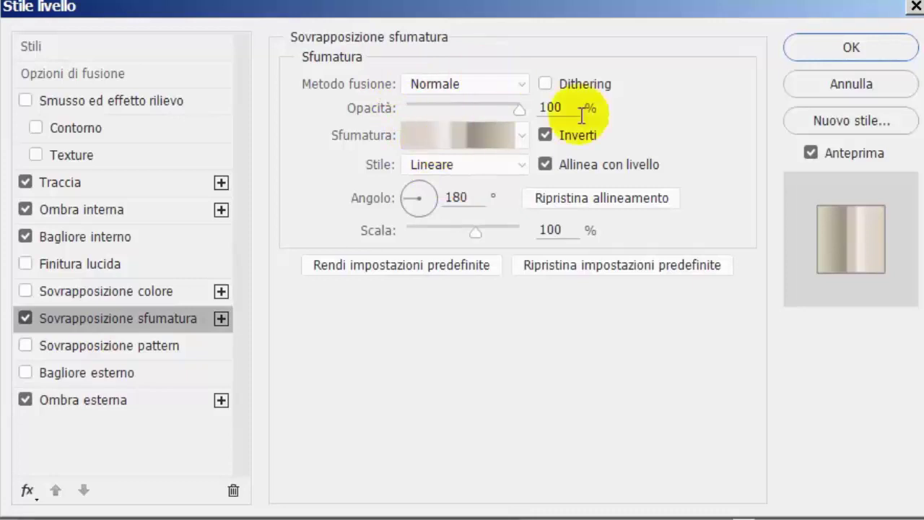
left_click(492, 141)
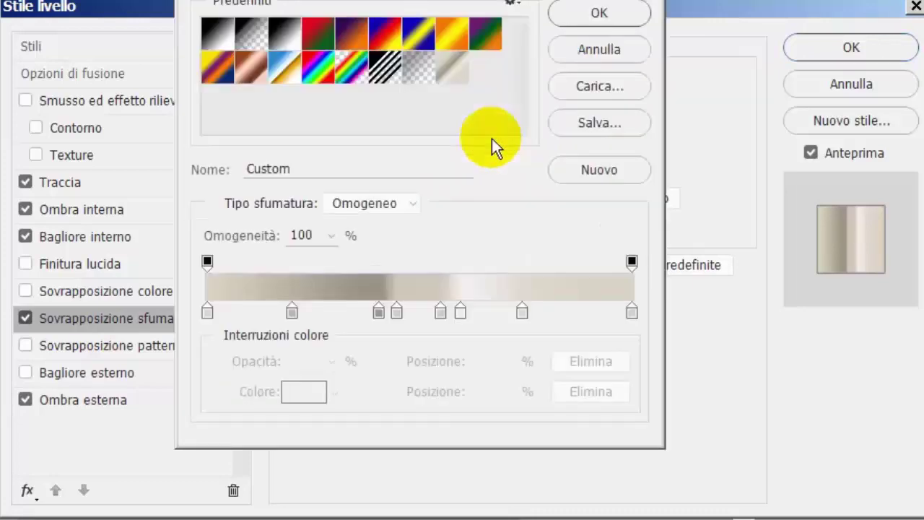
left_click(206, 313)
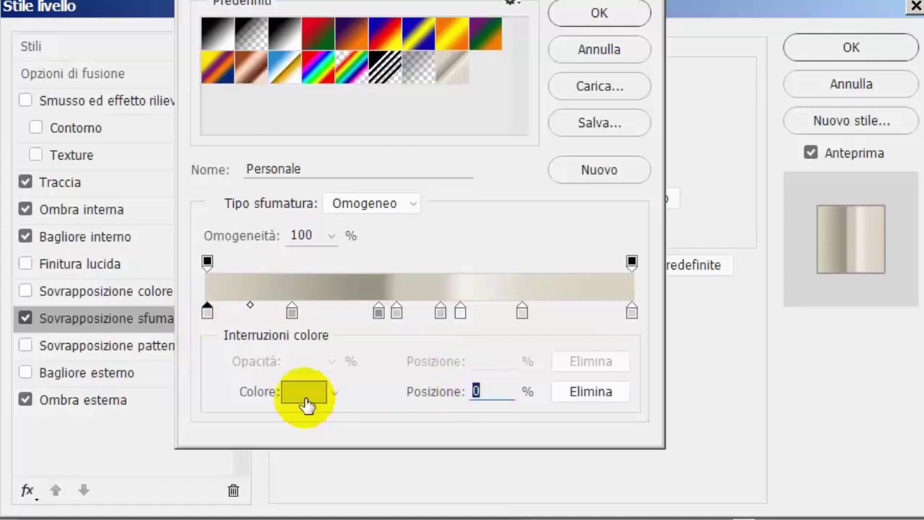
left_click(304, 393)
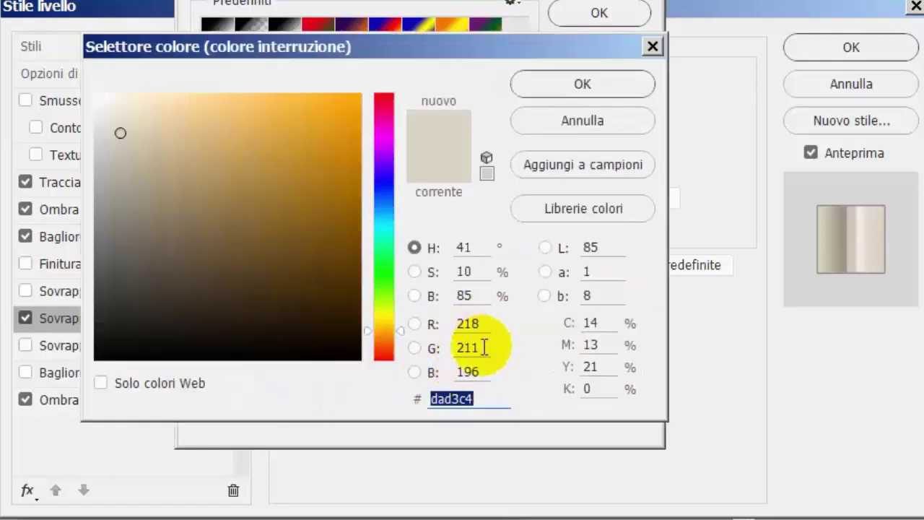
left_click(566, 120)
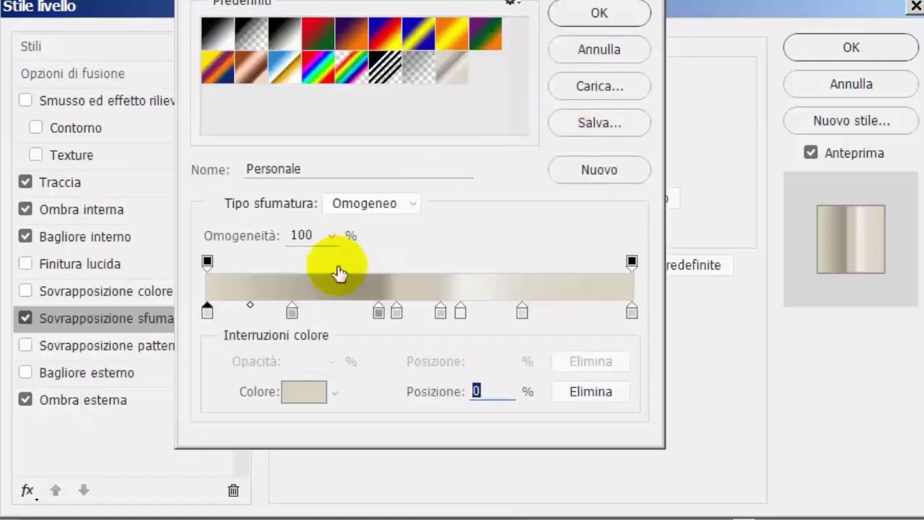
left_click(288, 311)
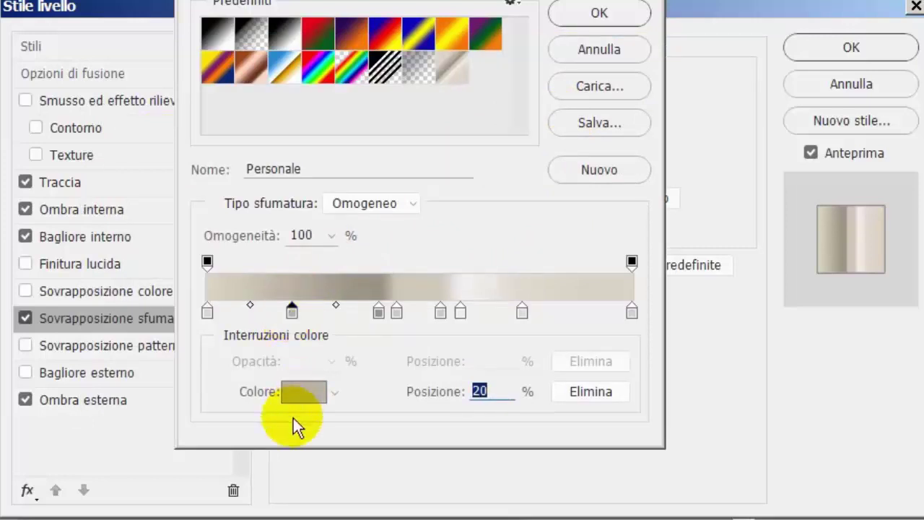
left_click(299, 393)
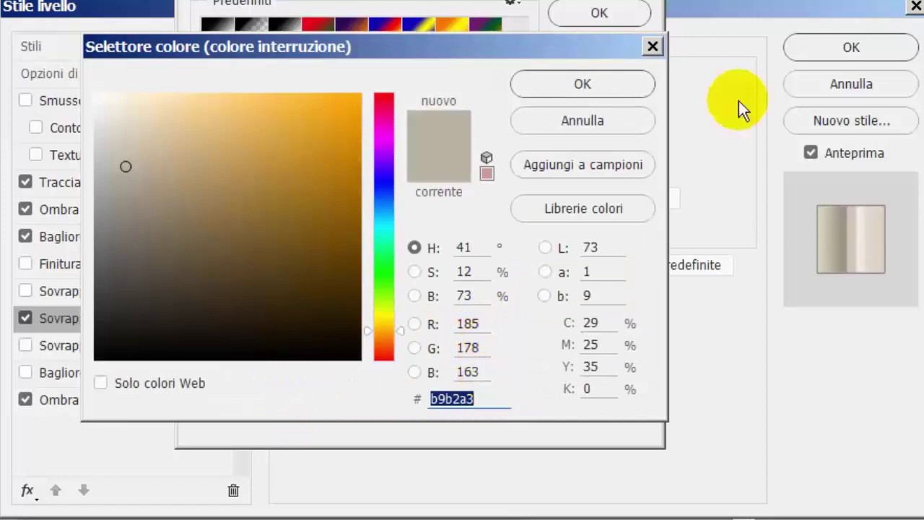
left_click(554, 123)
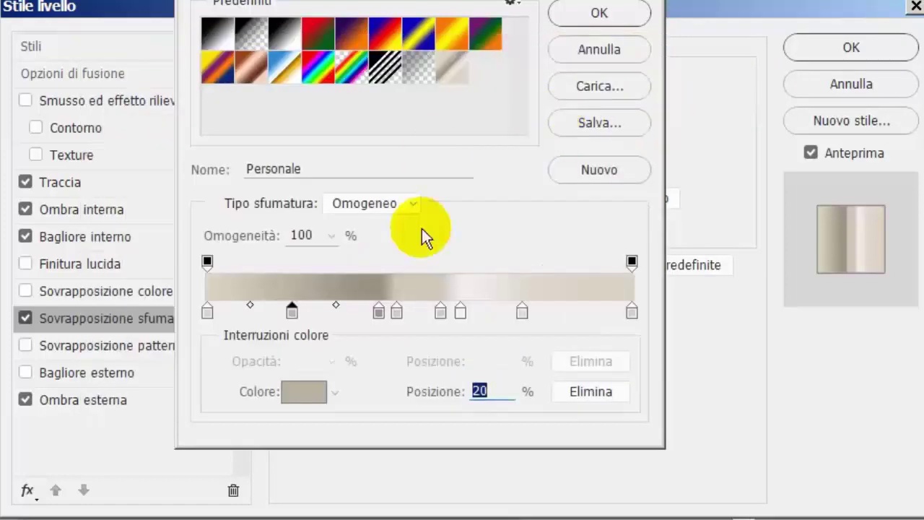
left_click(377, 312)
left_click(304, 390)
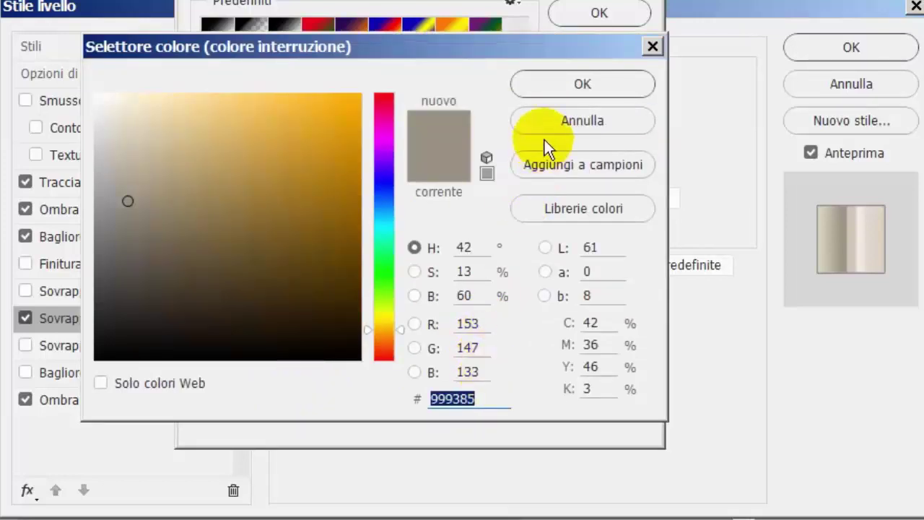
left_click(548, 125)
left_click(395, 313)
left_click(310, 391)
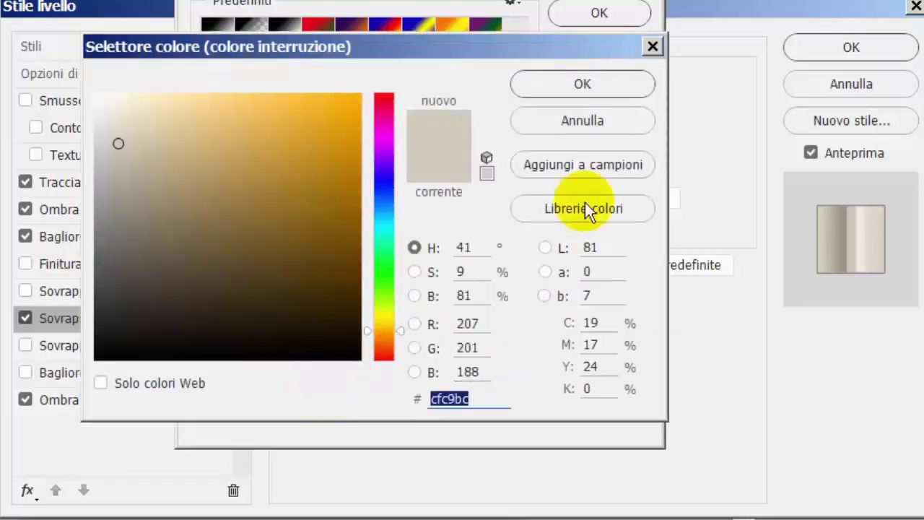
left_click(613, 119)
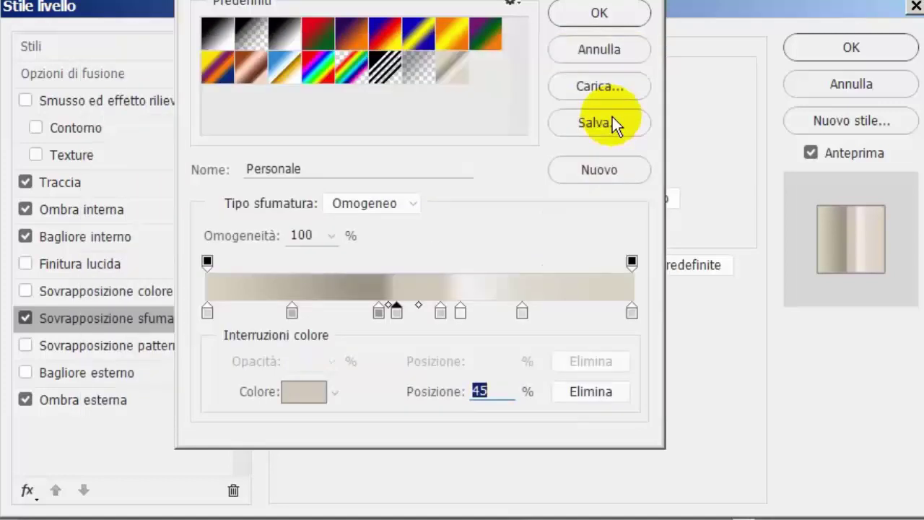
Inspect the colours of the 55% and 60% gradient stops without changing them.
left_click(440, 312)
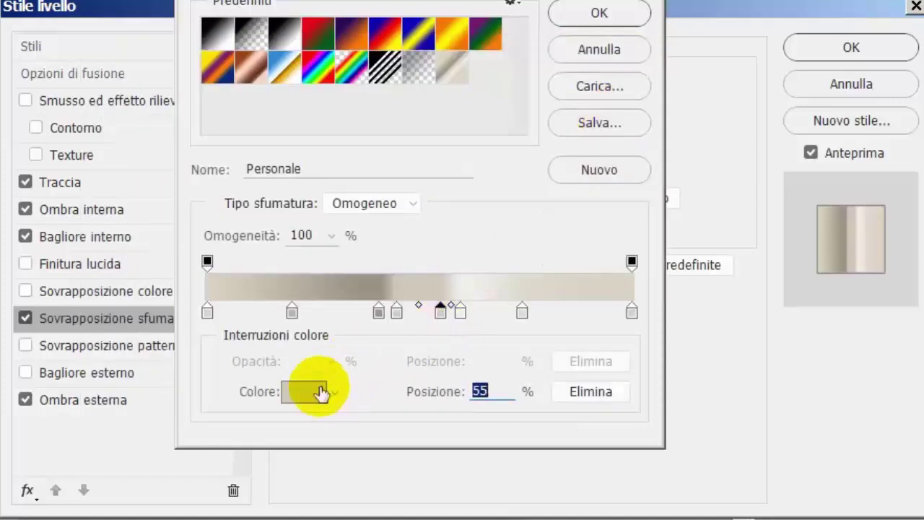
left_click(310, 392)
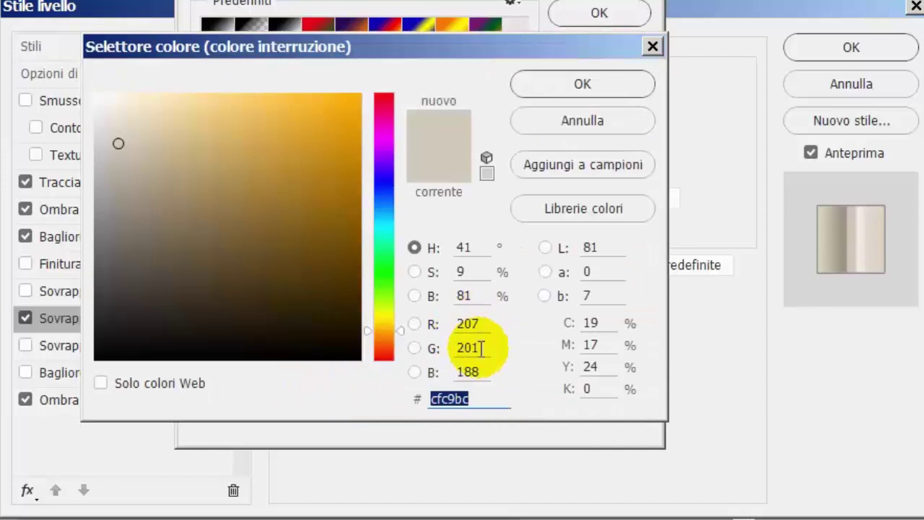
left_click(583, 119)
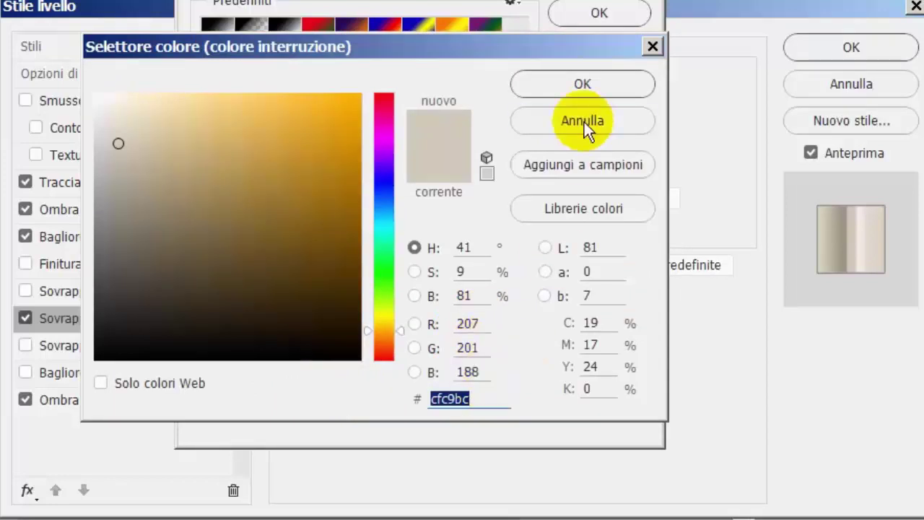
left_click(458, 311)
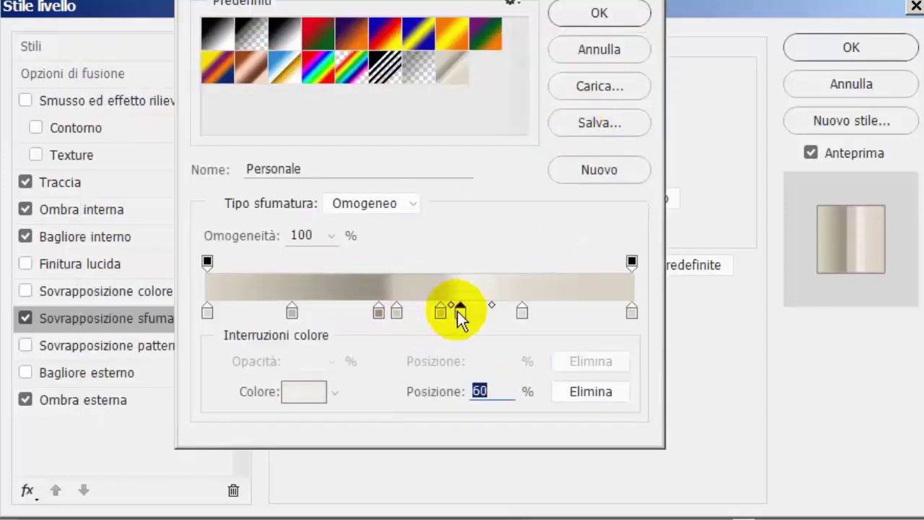
left_click(318, 391)
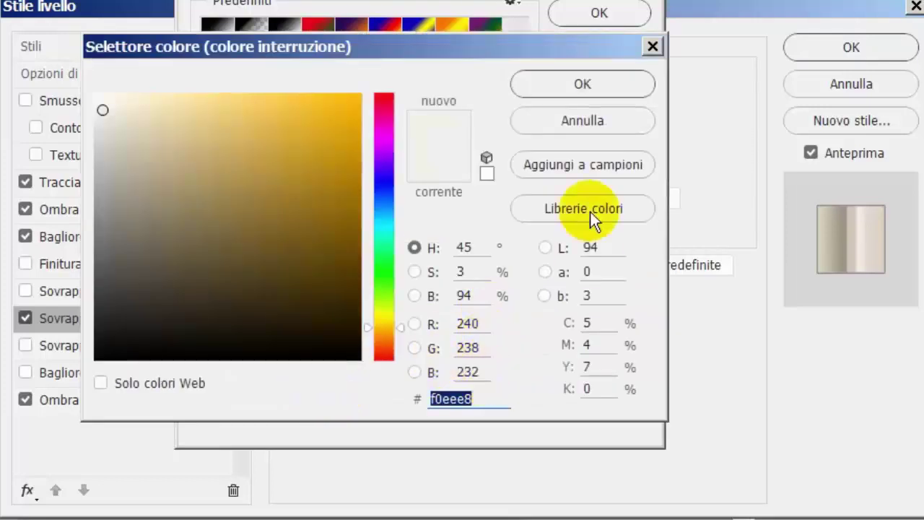
left_click(592, 123)
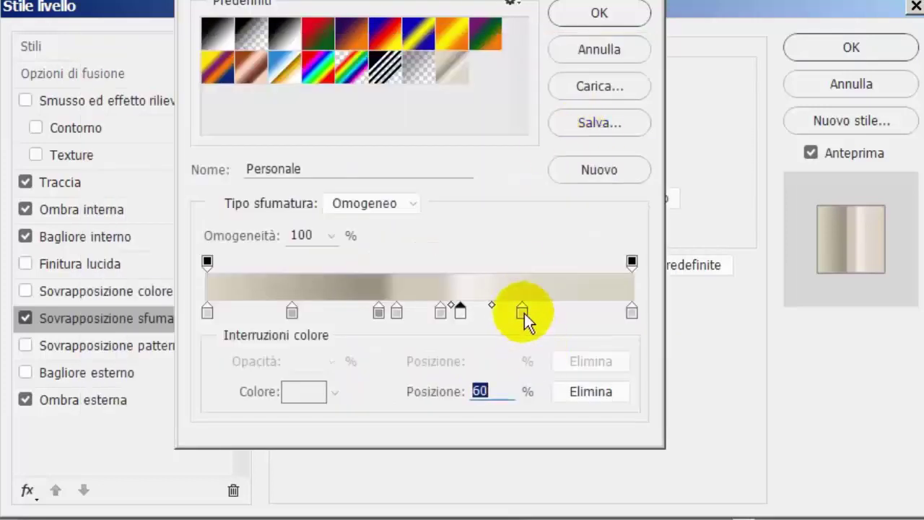
Inspect the 74% and 100% stop colours and accept the cream gradient unchanged.
left_click(522, 311)
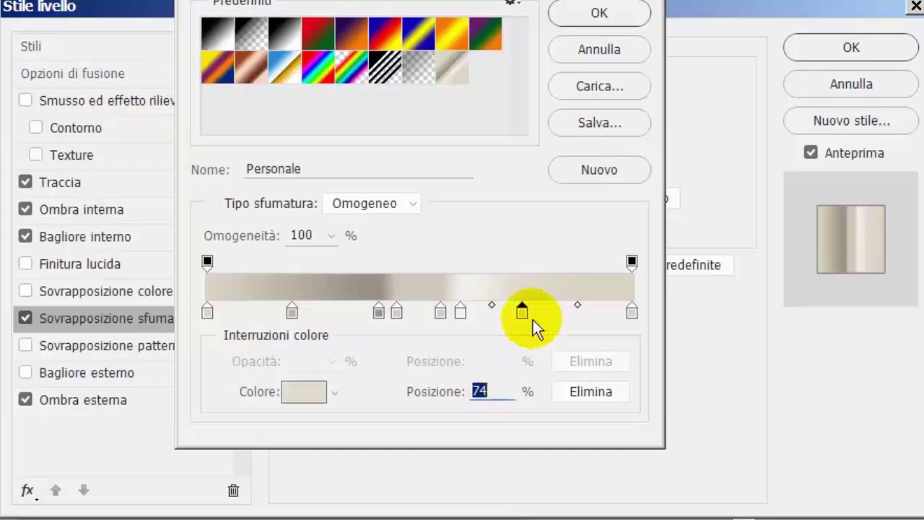
left_click(324, 393)
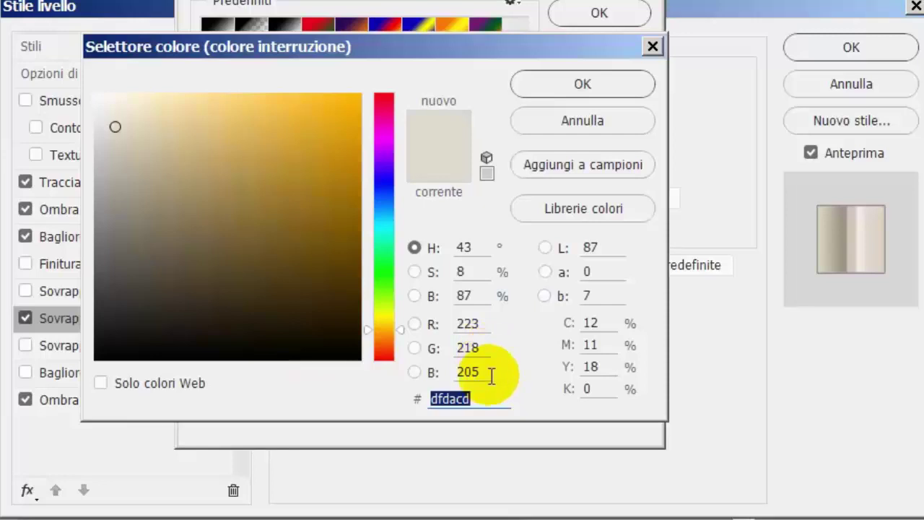
left_click(630, 129)
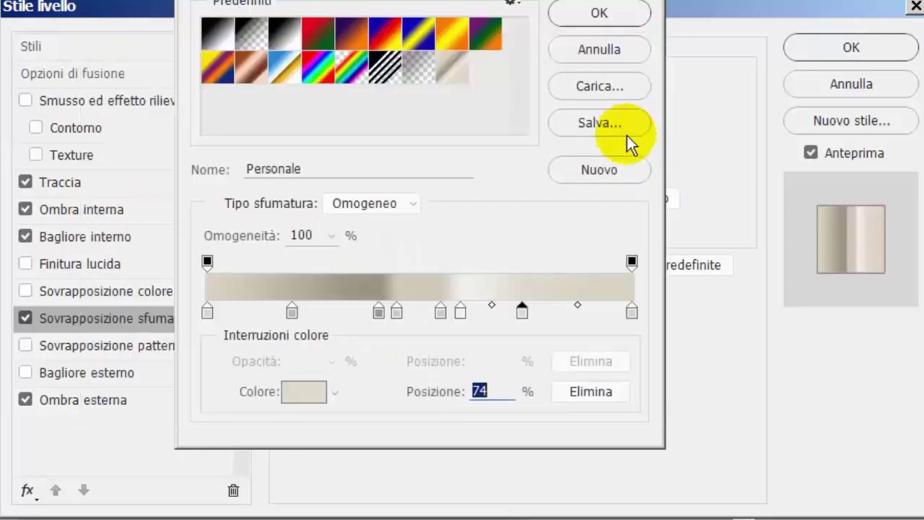
left_click(632, 314)
left_click(305, 392)
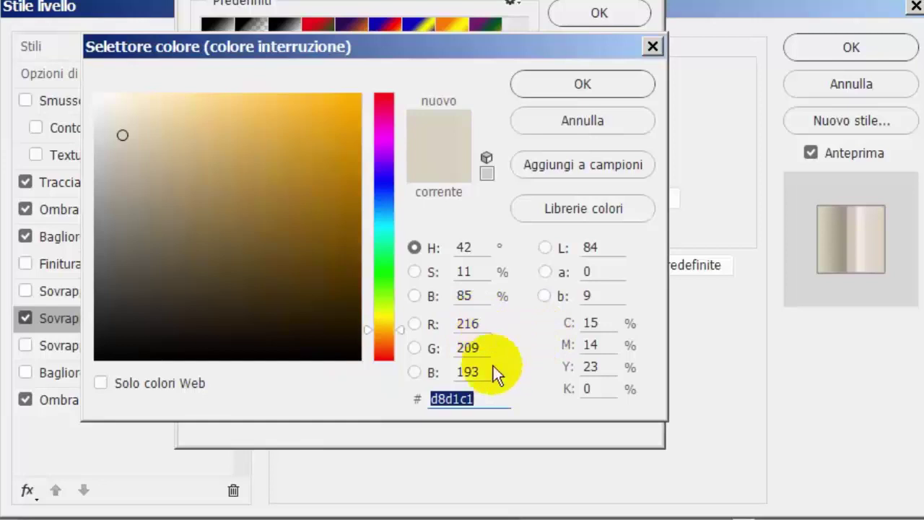
left_click(608, 123)
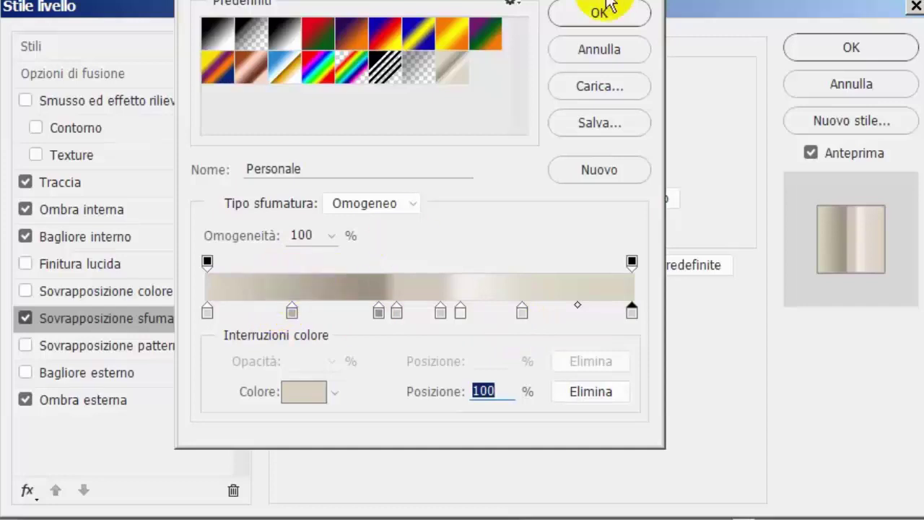
left_click(599, 11)
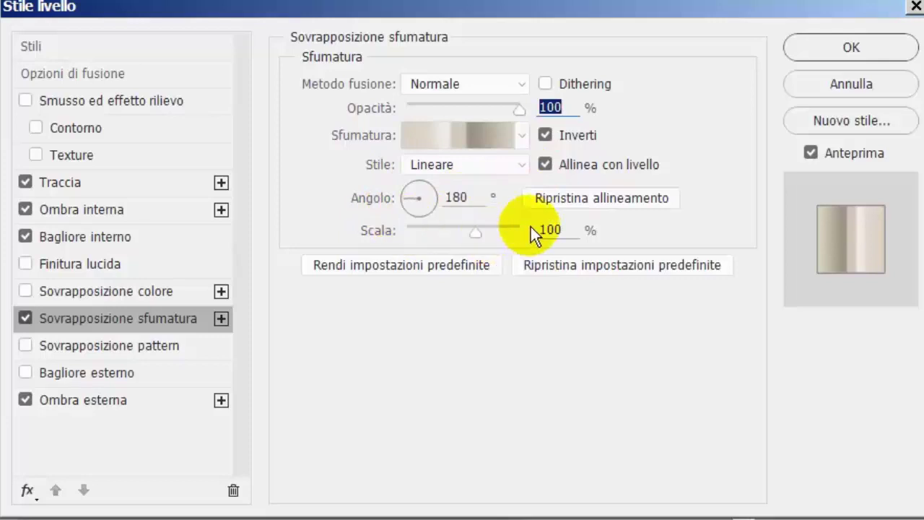
Apply the styles to Monopola Interna and add an empty Livello 1 layer above it.
left_click(817, 47)
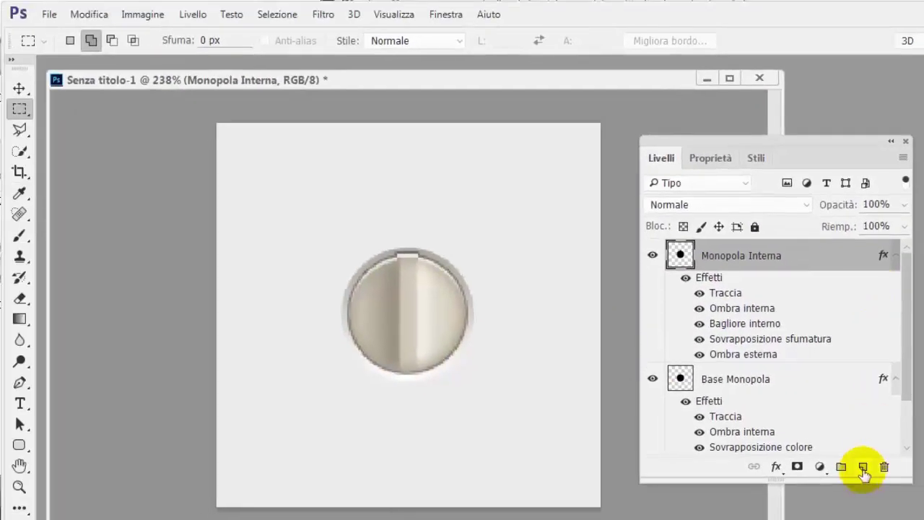
left_click(862, 466)
scroll(512, 431, "up", 5)
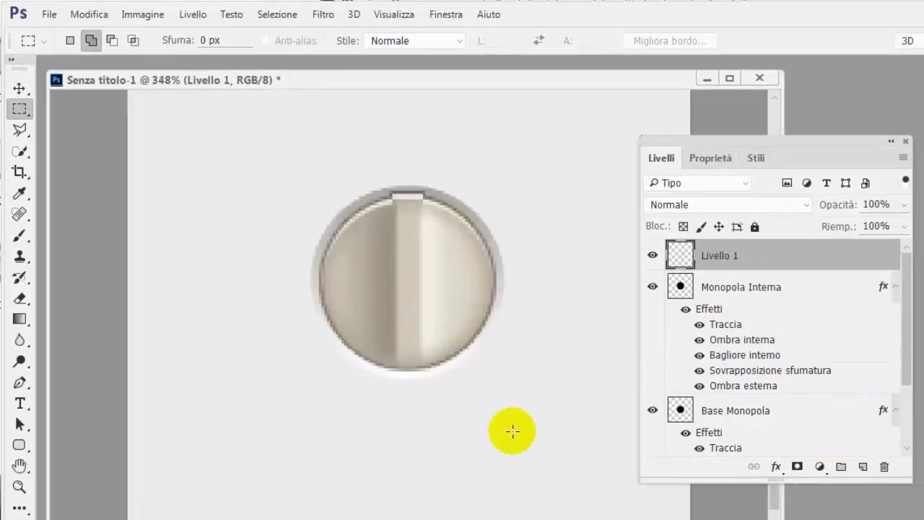
scroll(512, 431, "down", 1)
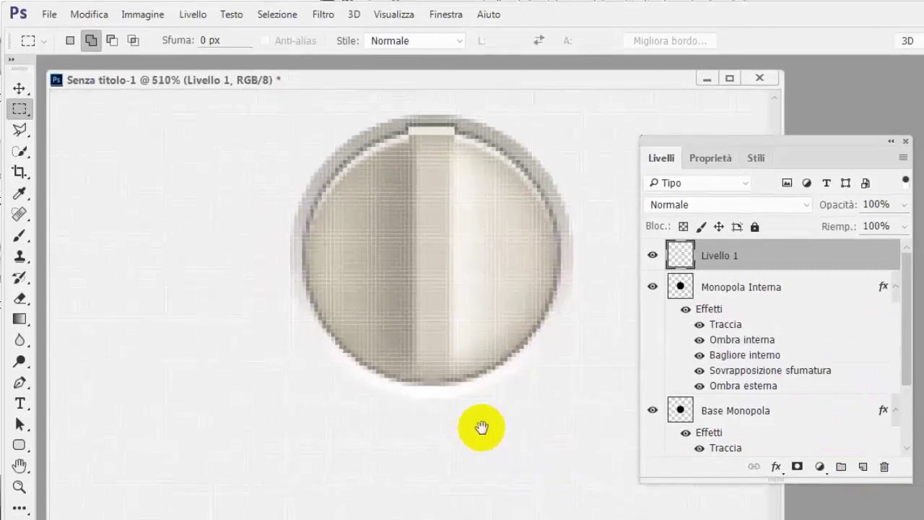
scroll(343, 224, "down", 1)
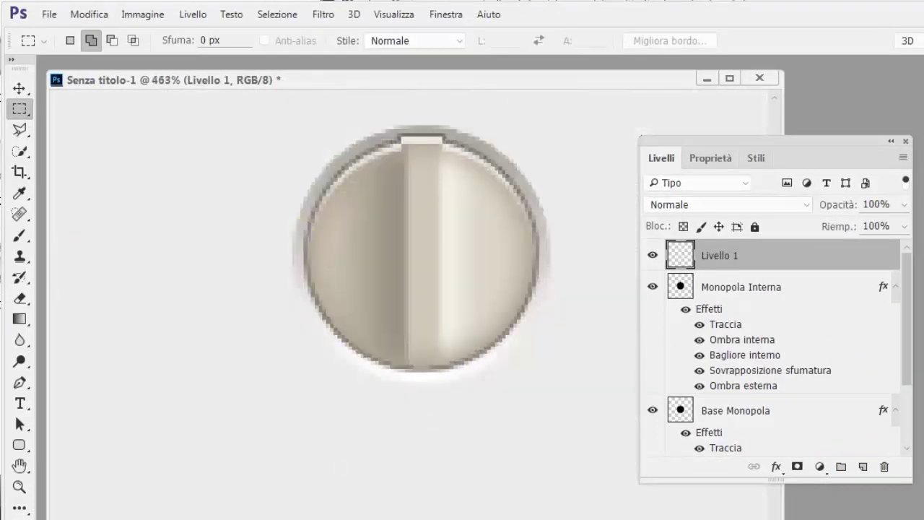
Draw a closed four-anchor trapezoid path with the Pen at the knob's bottom edge.
left_click(22, 387)
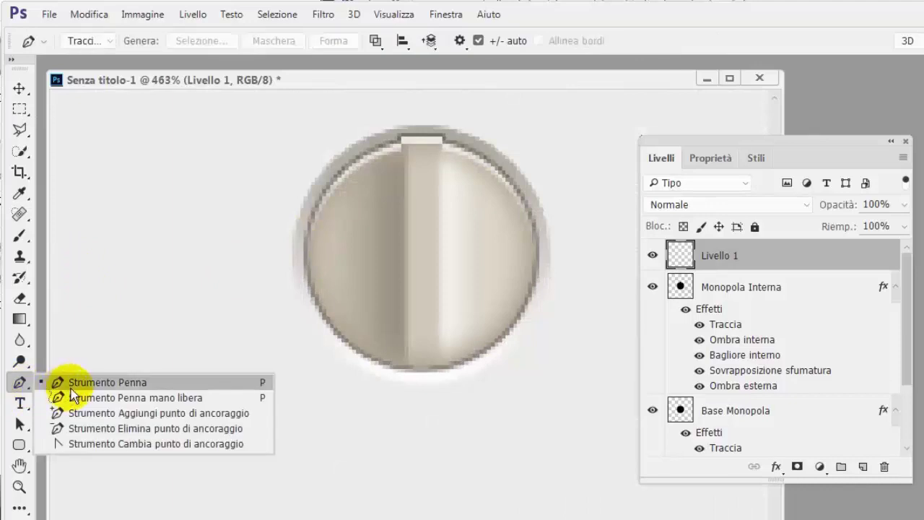
left_click(90, 387)
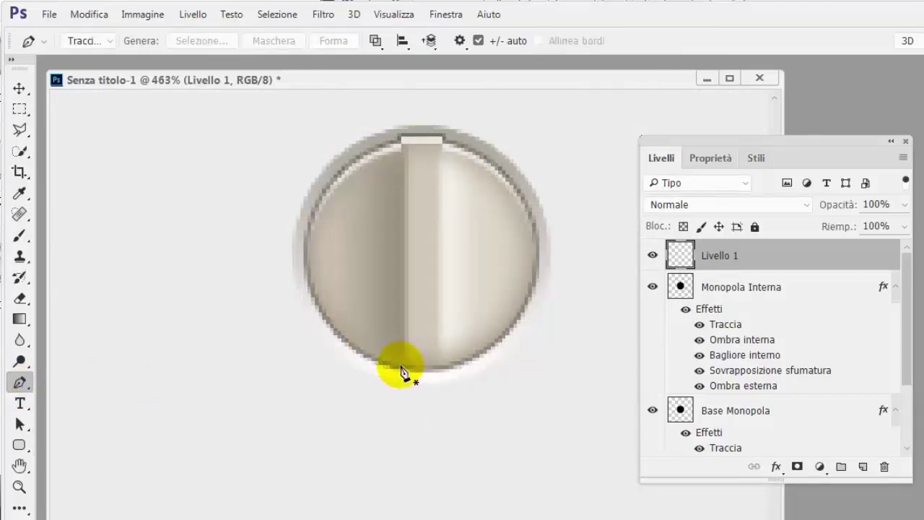
left_click(403, 370)
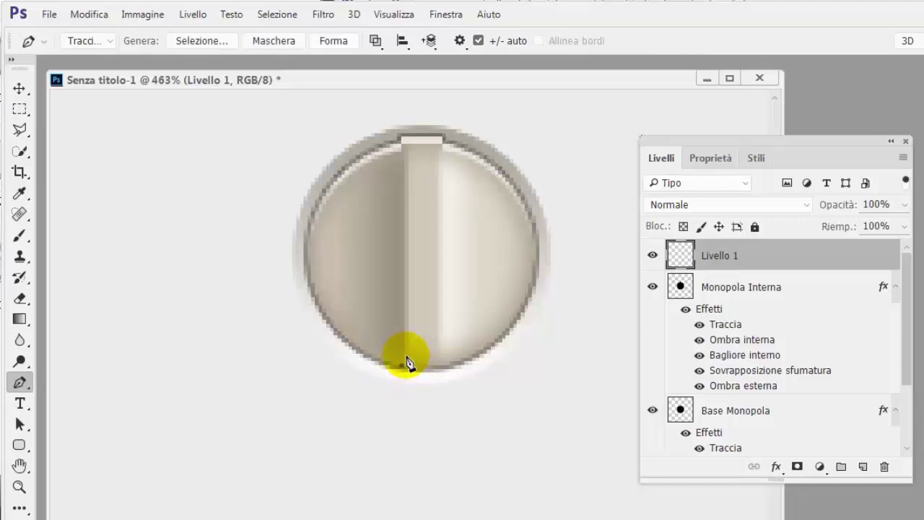
left_click(409, 354)
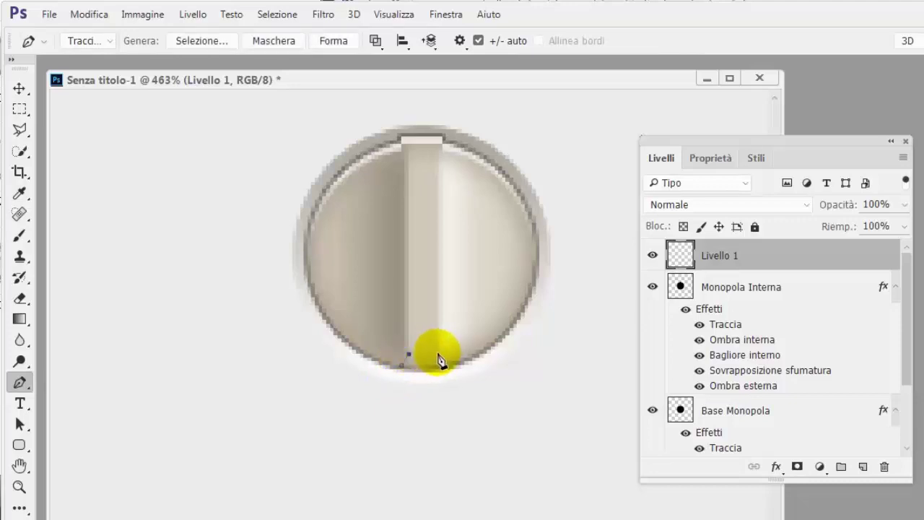
left_click(438, 355)
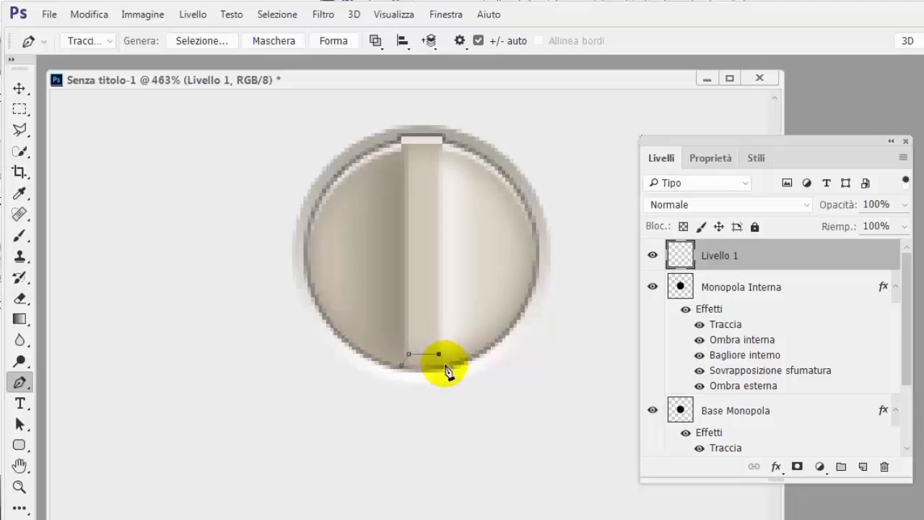
left_click(445, 364)
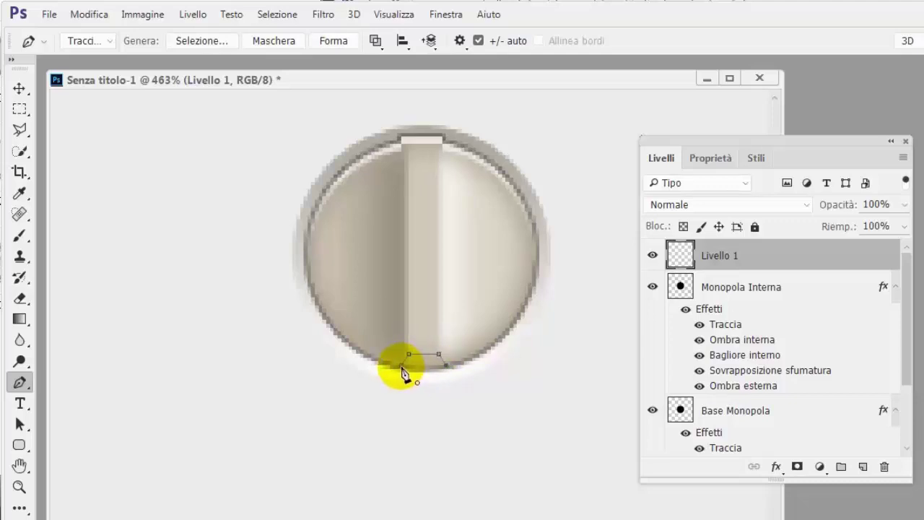
left_click(402, 367)
Bring out the Tracciati panel showing the new trapezoid work path.
scroll(397, 368, "up", 5)
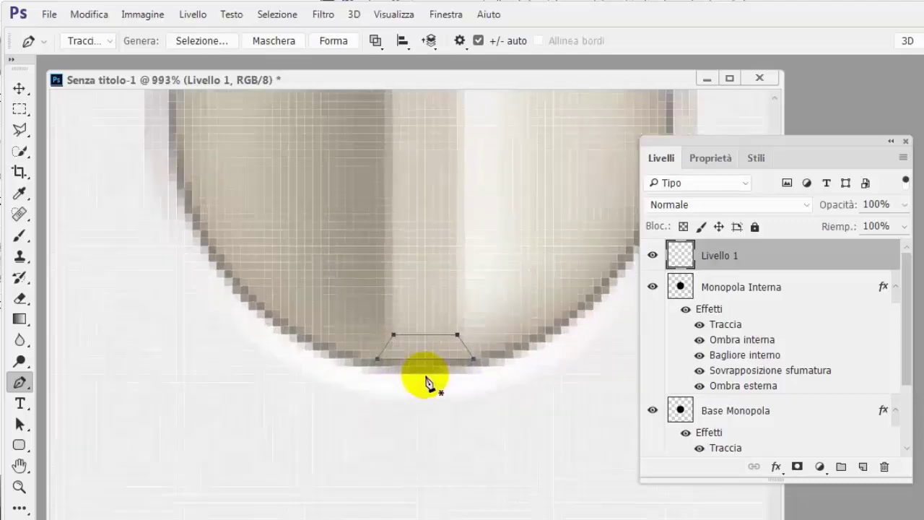
scroll(423, 371, "down", 2)
scroll(423, 371, "down", 1)
scroll(423, 373, "down", 1)
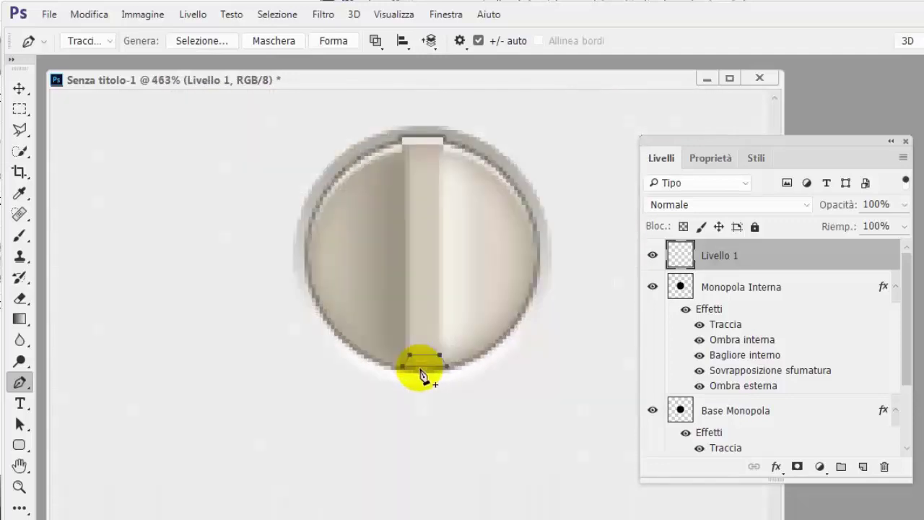
scroll(423, 374, "down", 1)
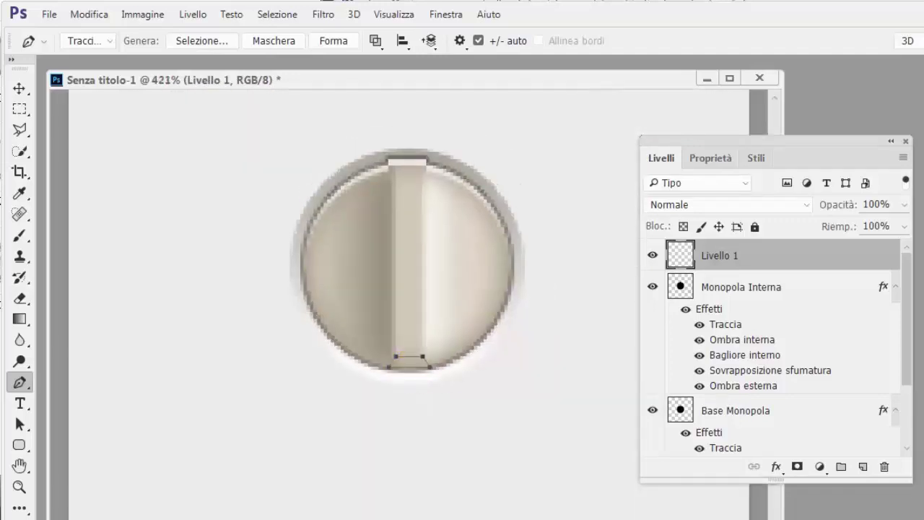
left_click_drag(715, 129, 613, 147)
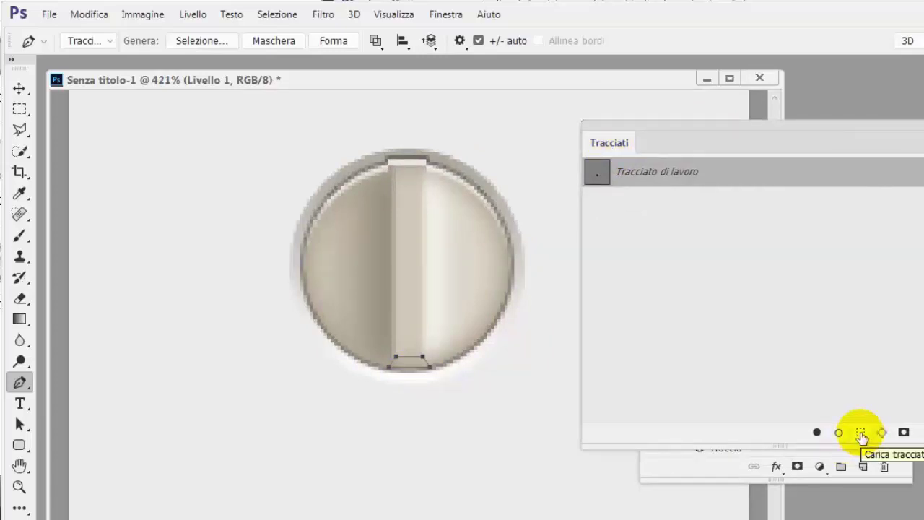
Load the trapezoid path as a selection and feather it by 1 px.
left_click(860, 433)
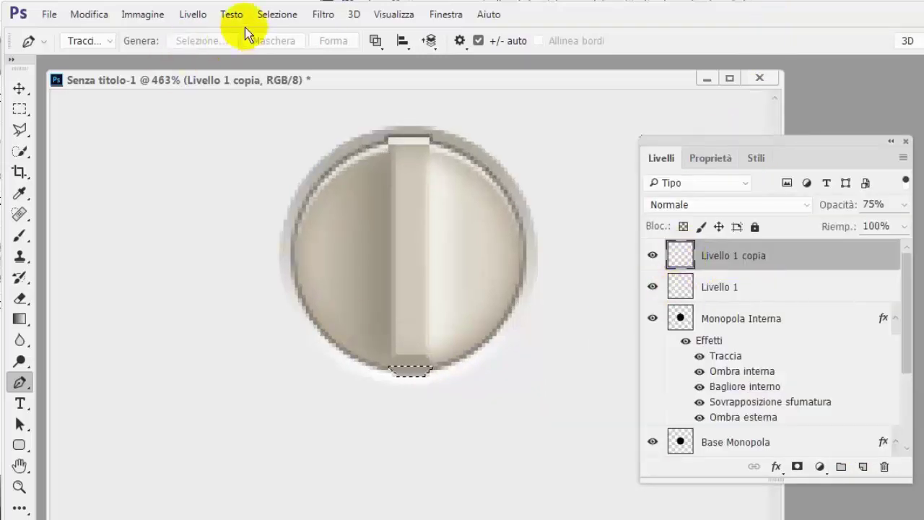
left_click(274, 16)
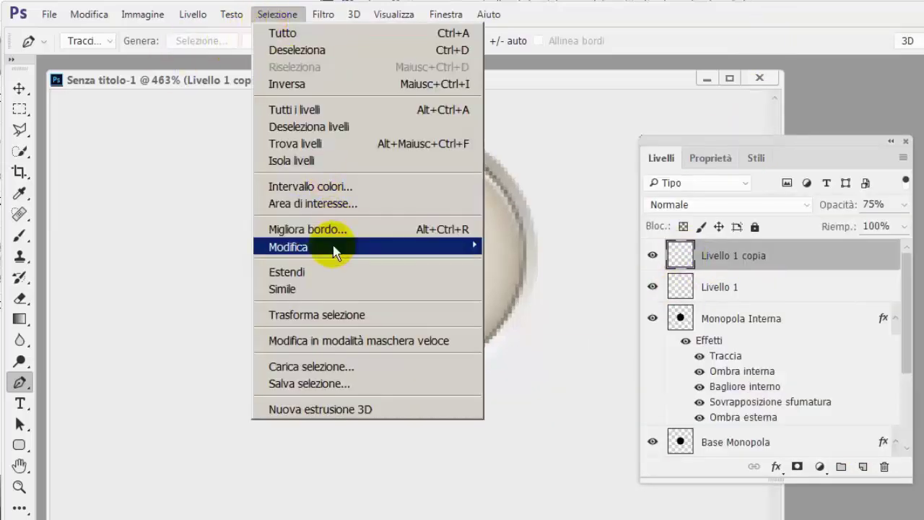
mouse_move(288, 247)
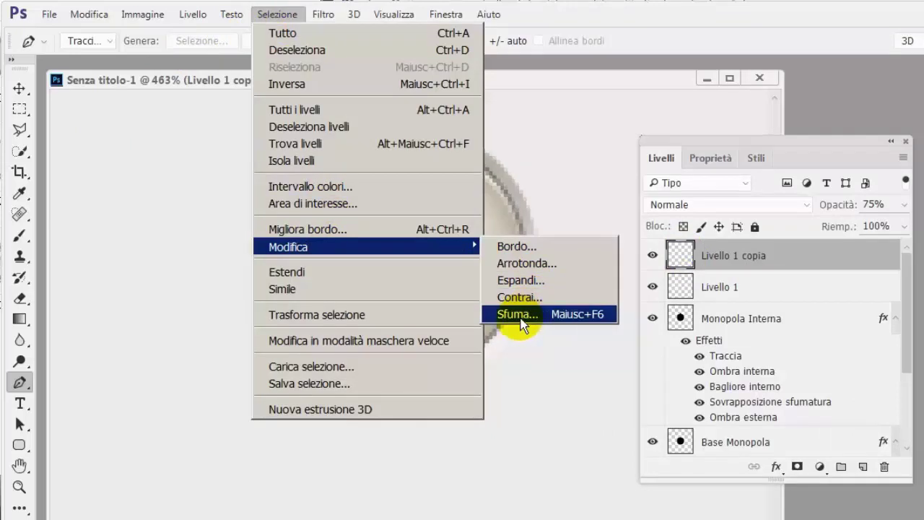
left_click(518, 315)
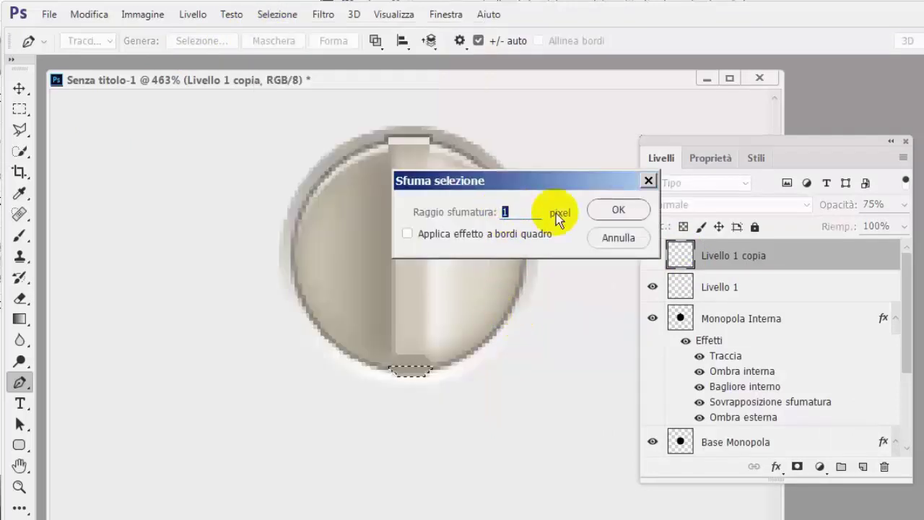
left_click(610, 209)
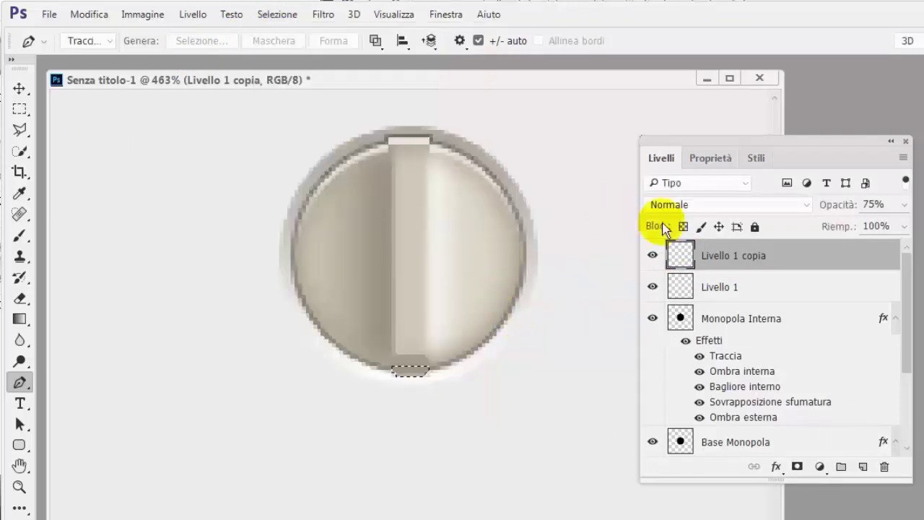
Fill the feathered trapezoid with the foreground colour, set Livello 1 copia to 40% opacity, and deselect.
key("alt+BackSpace")
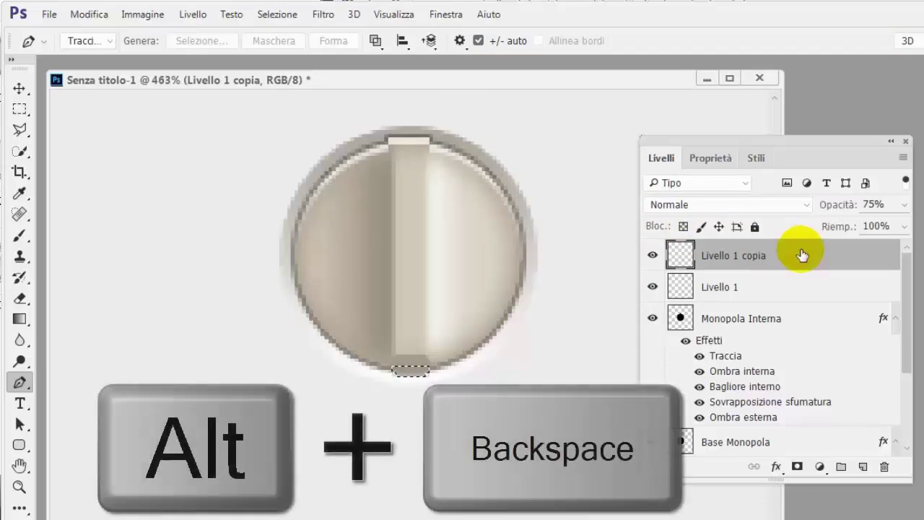
left_click(903, 205)
left_click_drag(882, 225, 849, 226)
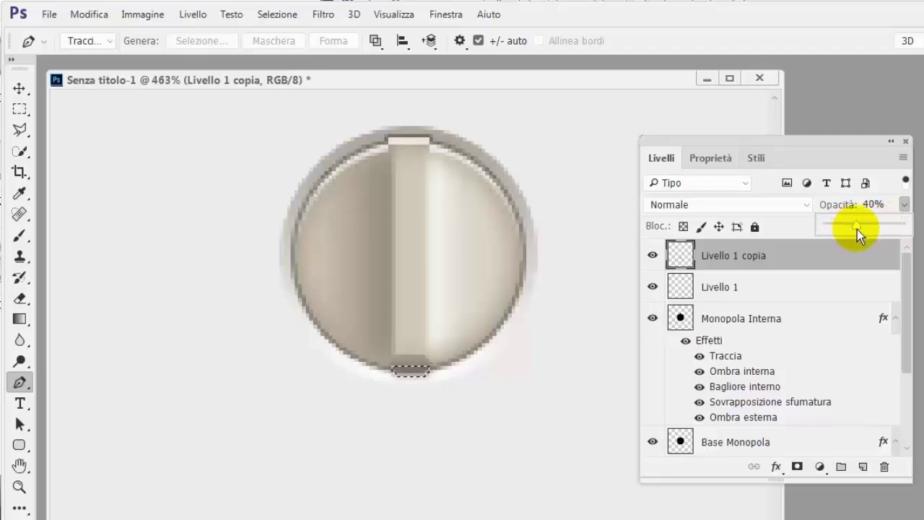
key("ctrl+d")
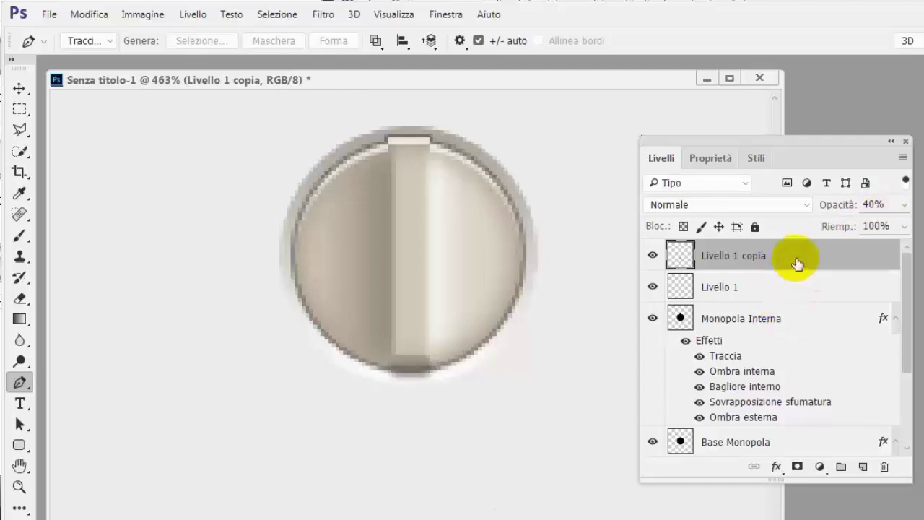
Select Livello 1 copia, Livello 1 and Monopola Interna and merge them with Ctrl+E.
left_click(785, 286, "shift")
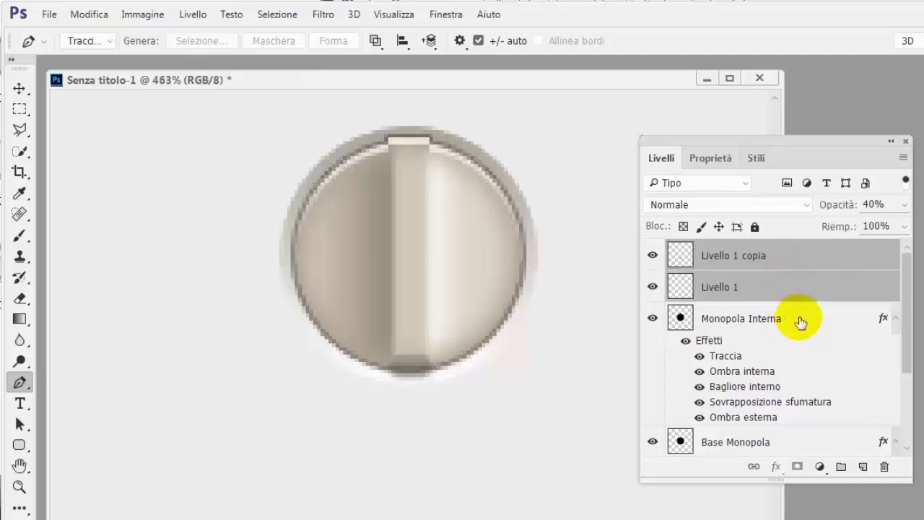
left_click(798, 320, "shift")
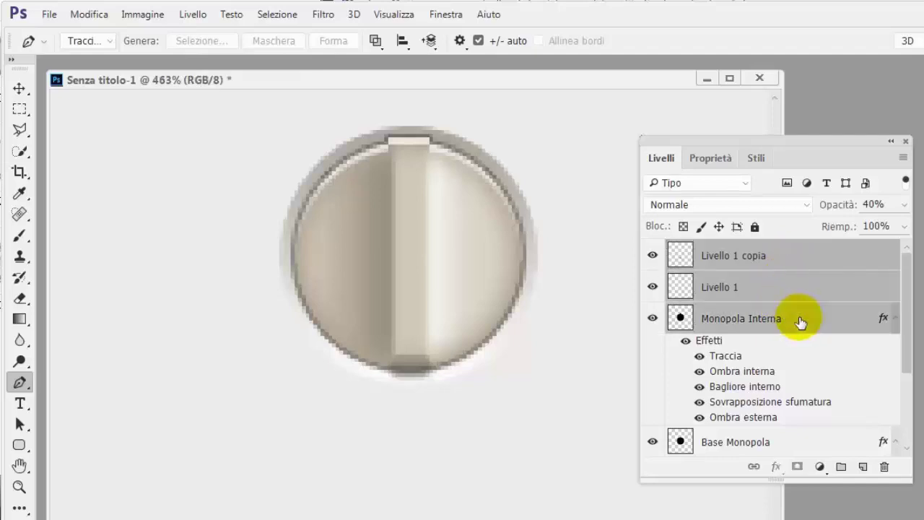
key("ctrl+e")
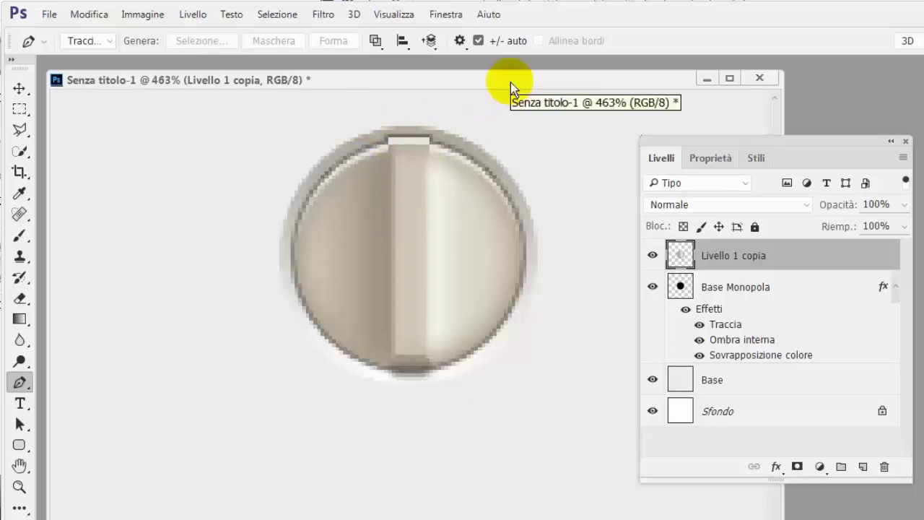
scroll(501, 192, "down", 2)
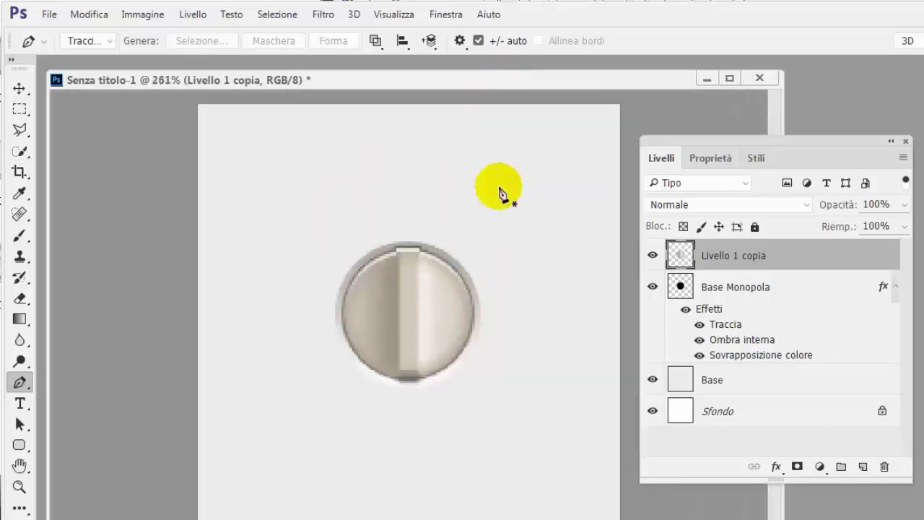
With the Move tool, show rulers and drag a vertical guide to about 100 px through the knob's centre.
key("v")
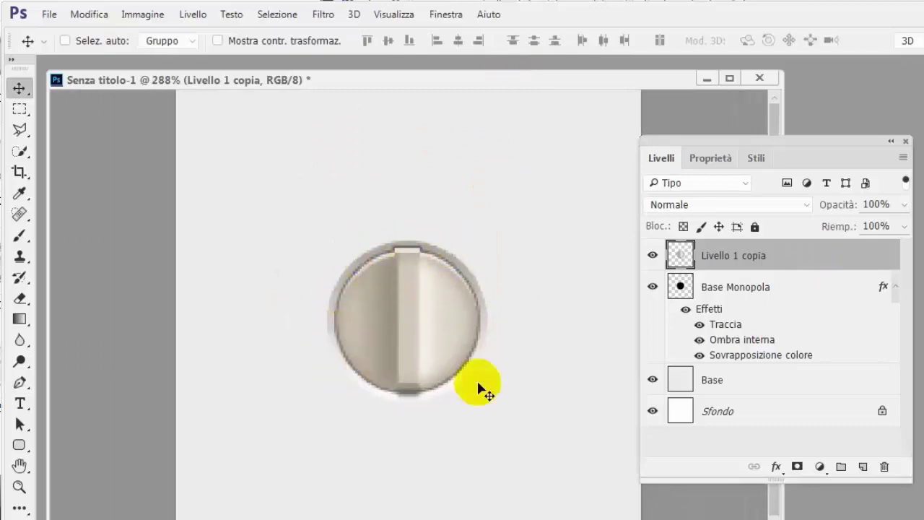
scroll(516, 258, "down", 1)
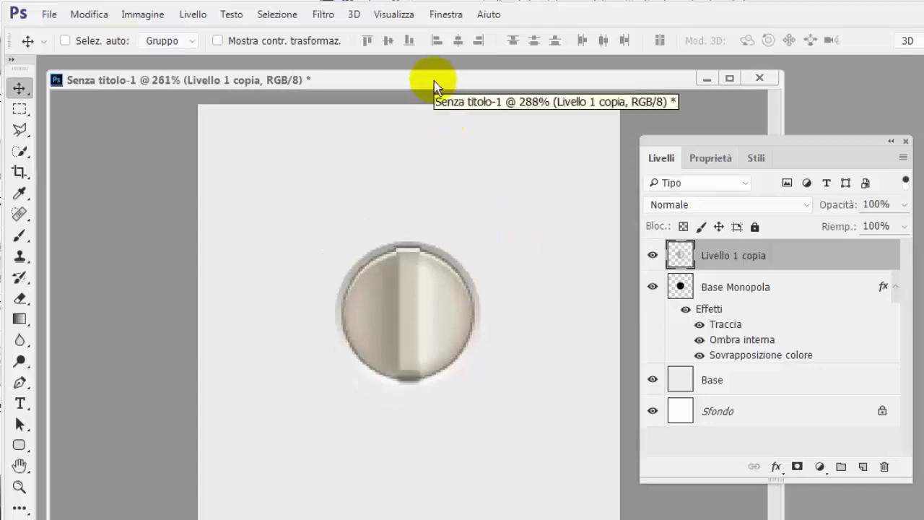
key("ctrl+r")
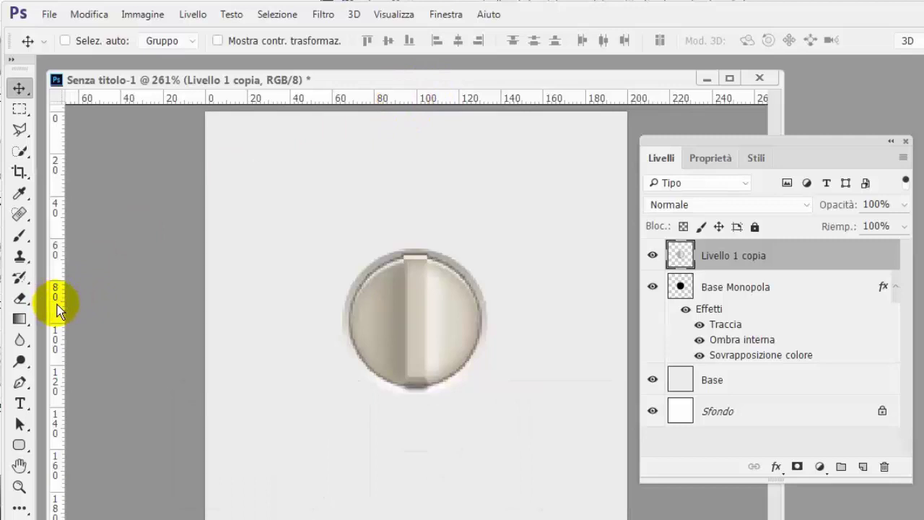
left_click_drag(57, 305, 417, 318)
scroll(412, 310, "up", 2)
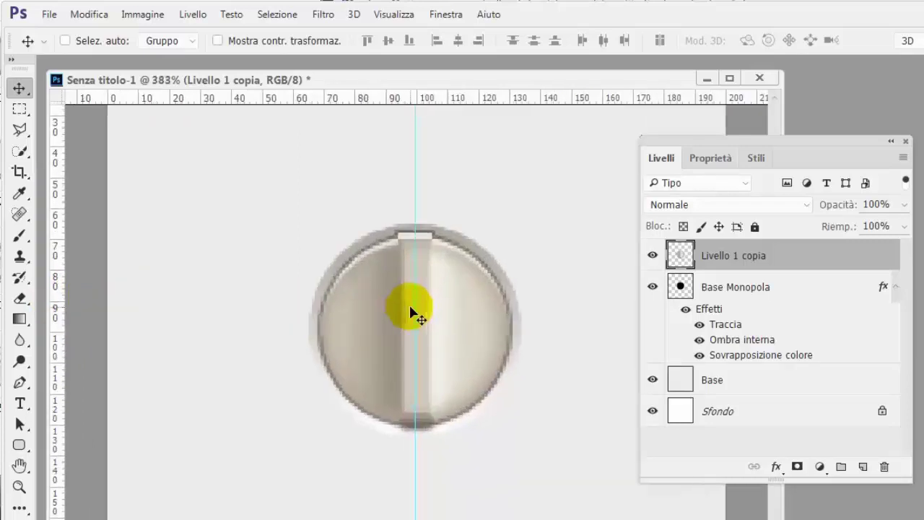
scroll(410, 308, "up", 1)
scroll(410, 311, "up", 1)
scroll(410, 312, "down", 1)
scroll(410, 311, "down", 1)
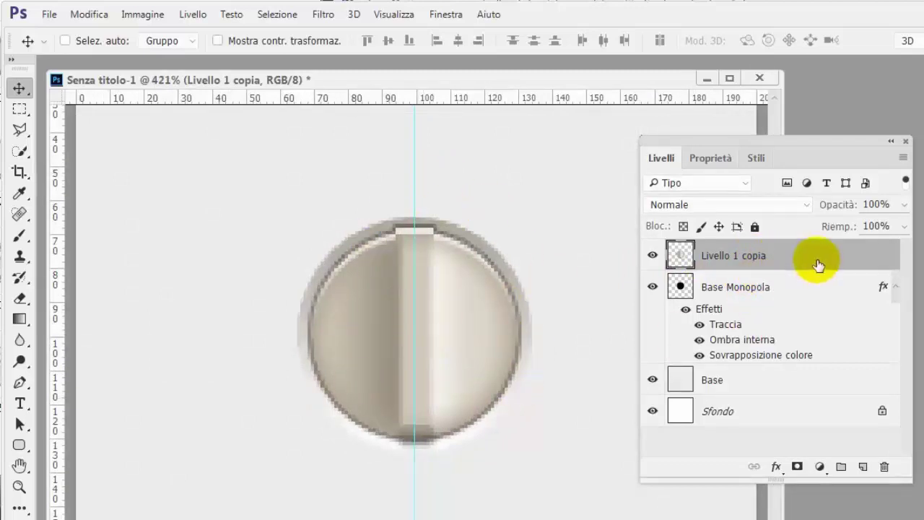
On new layer Livello 1, fill a 3×7 px black bar at the knob top, nudged 1 px onto the guide.
left_click(21, 111)
right_click(24, 114)
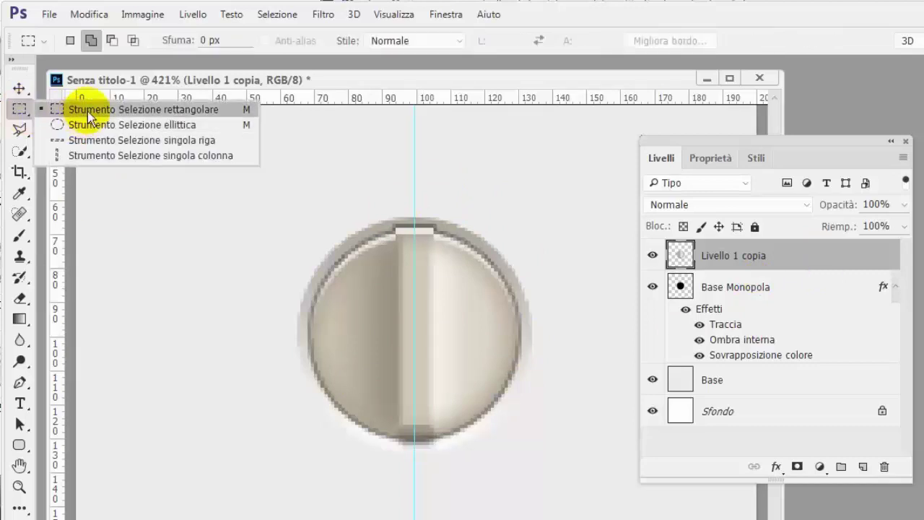
left_click(83, 107)
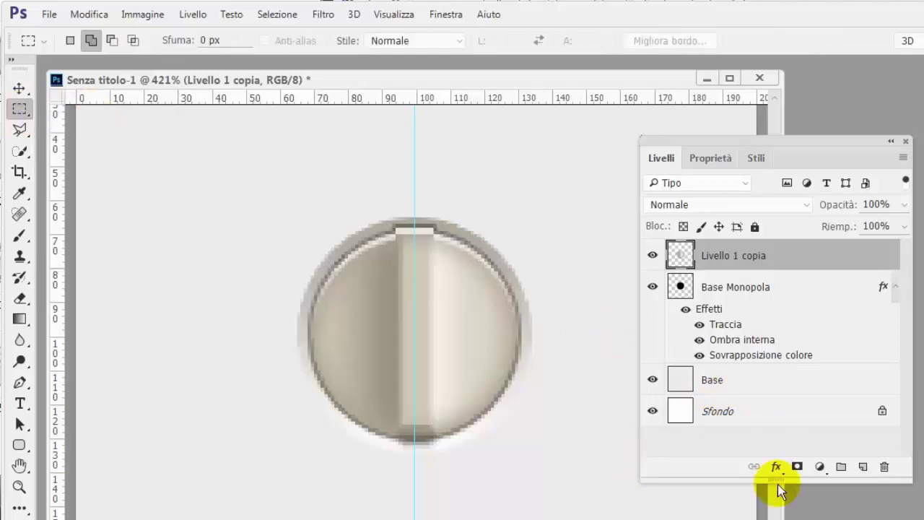
left_click(863, 468)
scroll(670, 412, "up", 1)
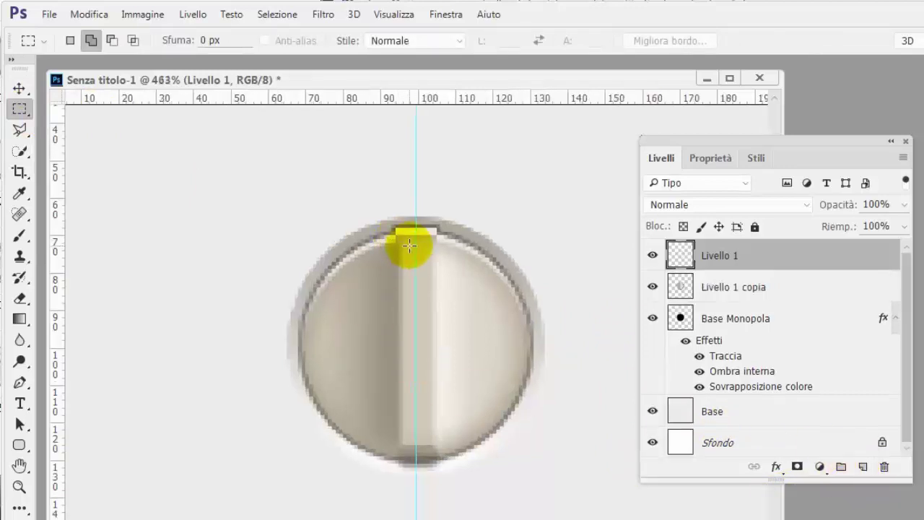
left_click_drag(412, 246, 422, 277)
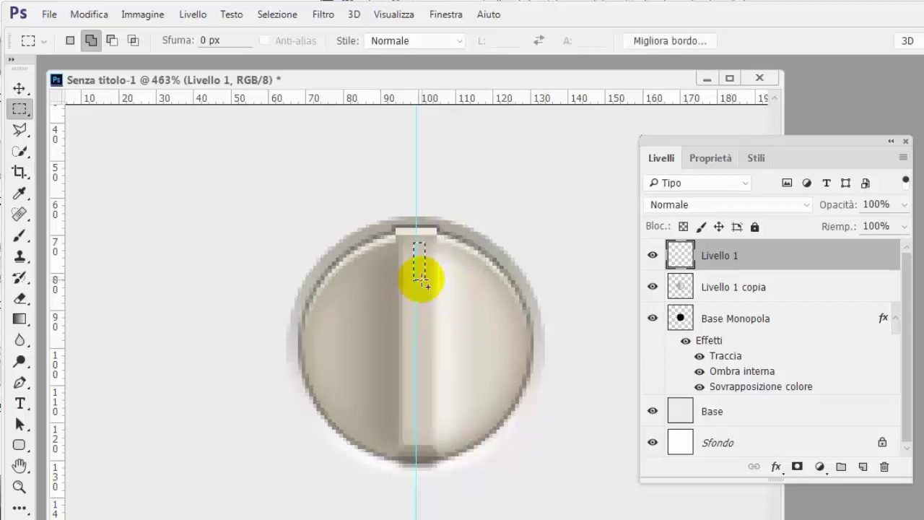
key("alt+BackSpace")
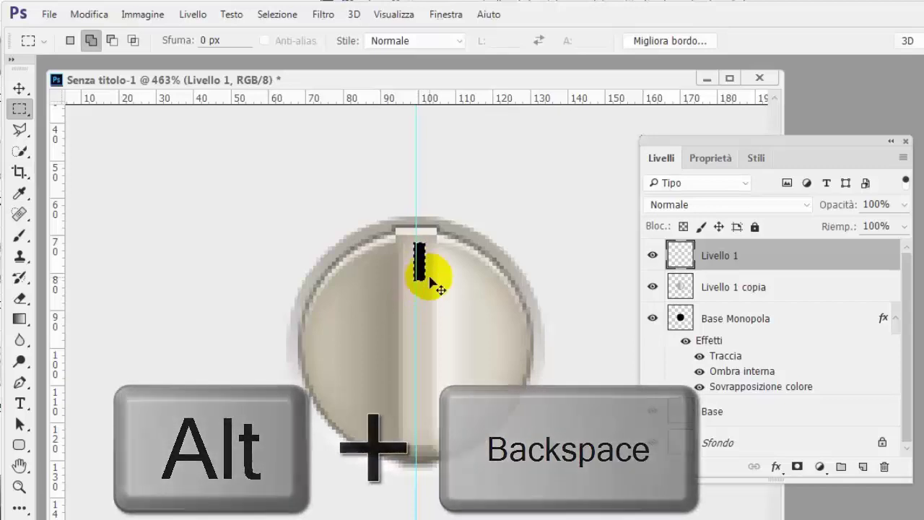
left_click_drag(418, 278, 420, 278)
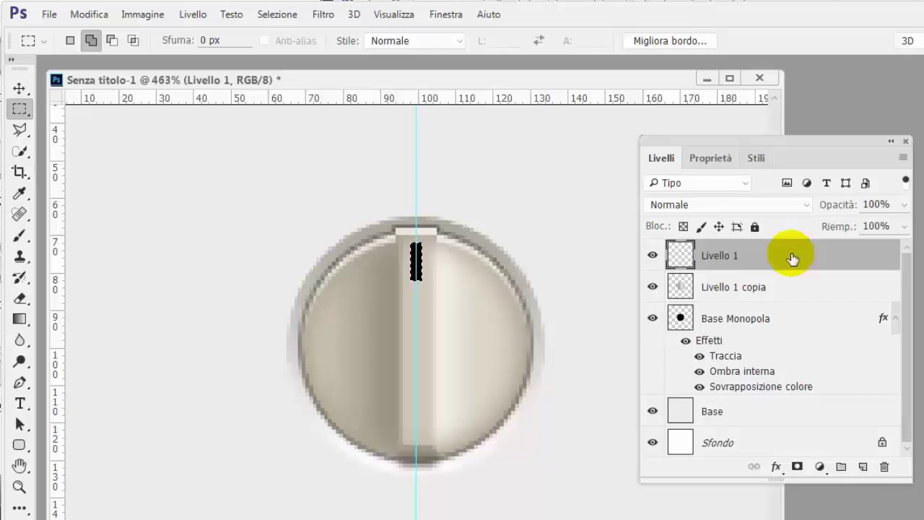
Apply the reddish preset from the Stili panel to the bar on Livello 1.
left_click(757, 159)
left_click_drag(757, 209, 662, 281)
left_click(652, 263)
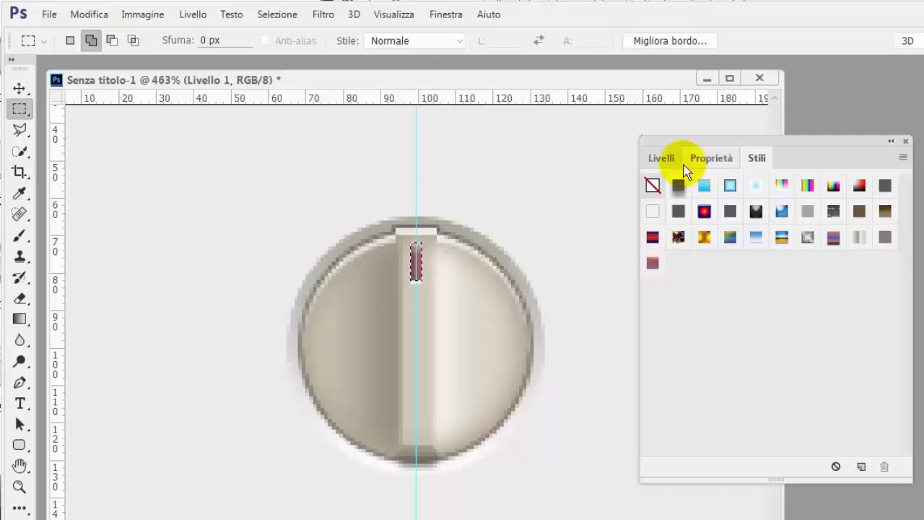
left_click(661, 159)
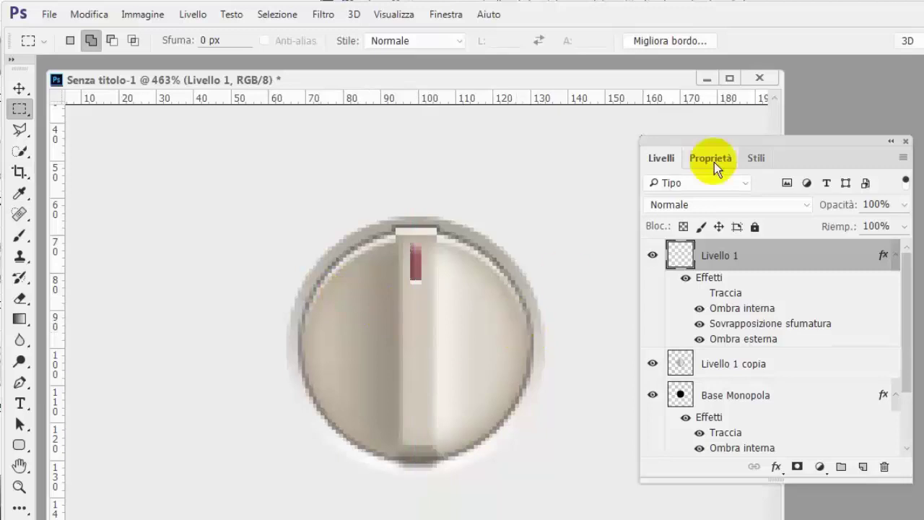
Review the red bar's style: black 14% inner shadow, white 66% 1 px shadow, then gradient overlay.
double_click(794, 257)
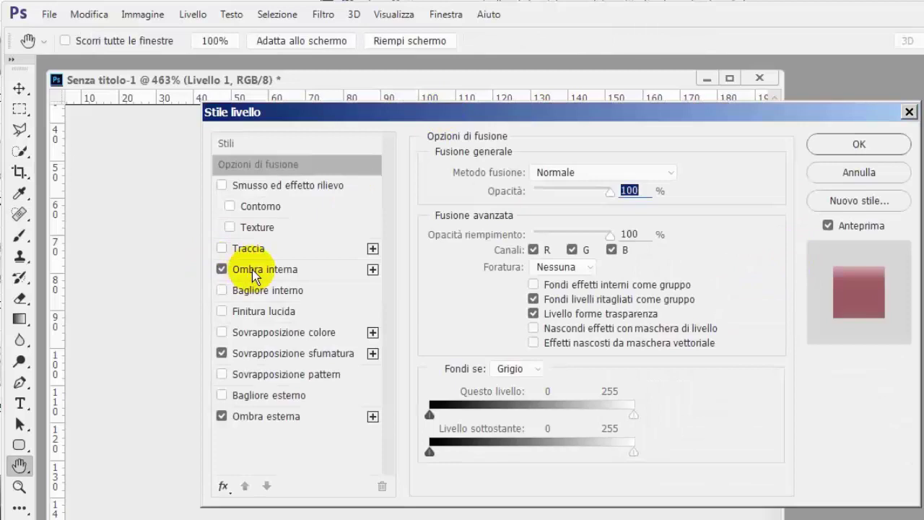
left_click(221, 268)
left_click(664, 179)
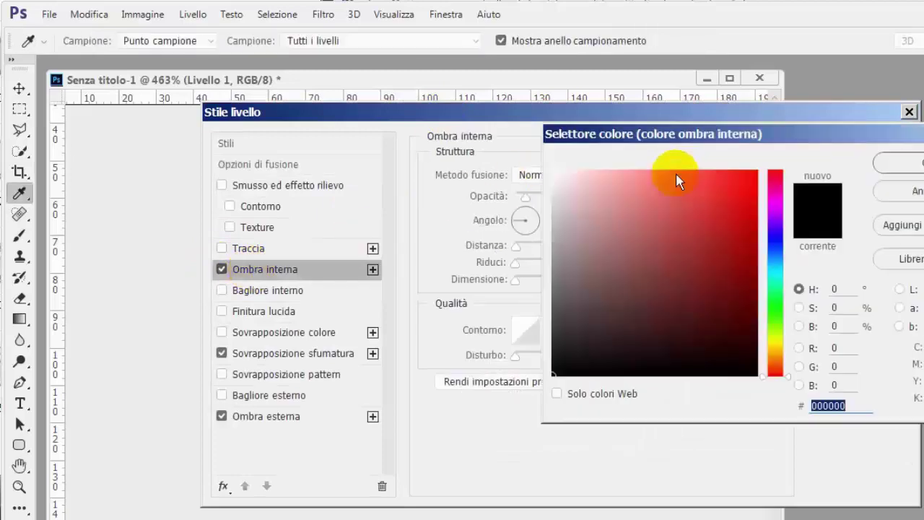
left_click(916, 192)
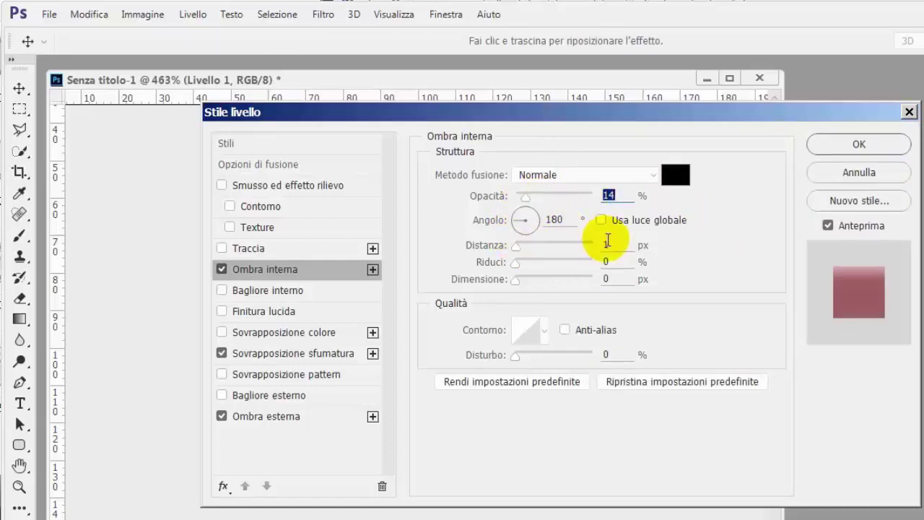
left_click(244, 417)
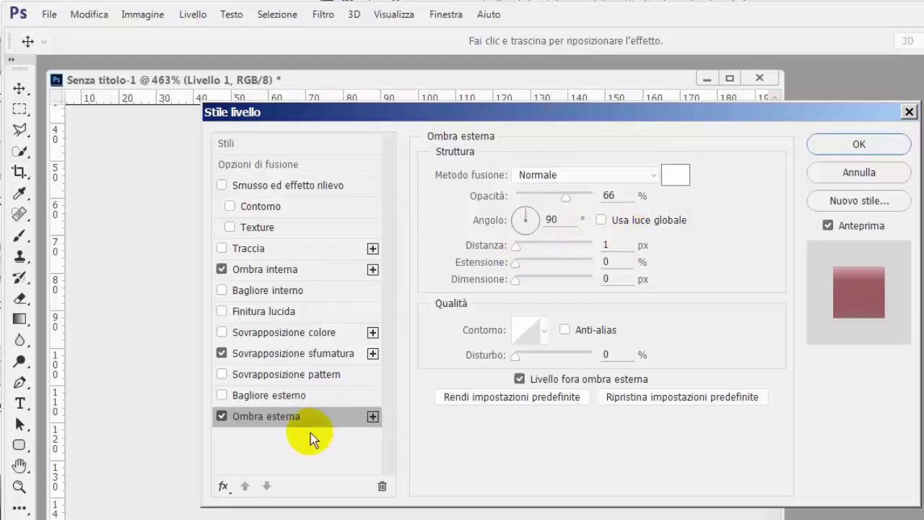
left_click(269, 357)
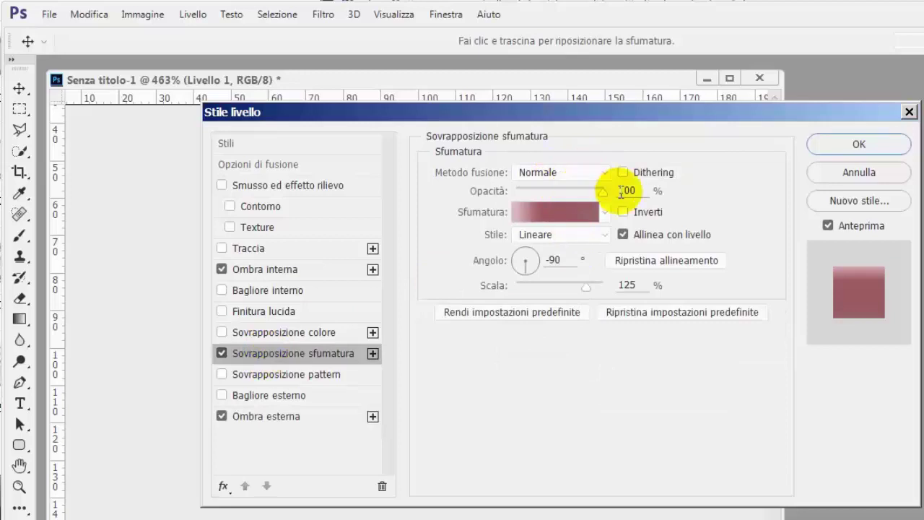
left_click(551, 216)
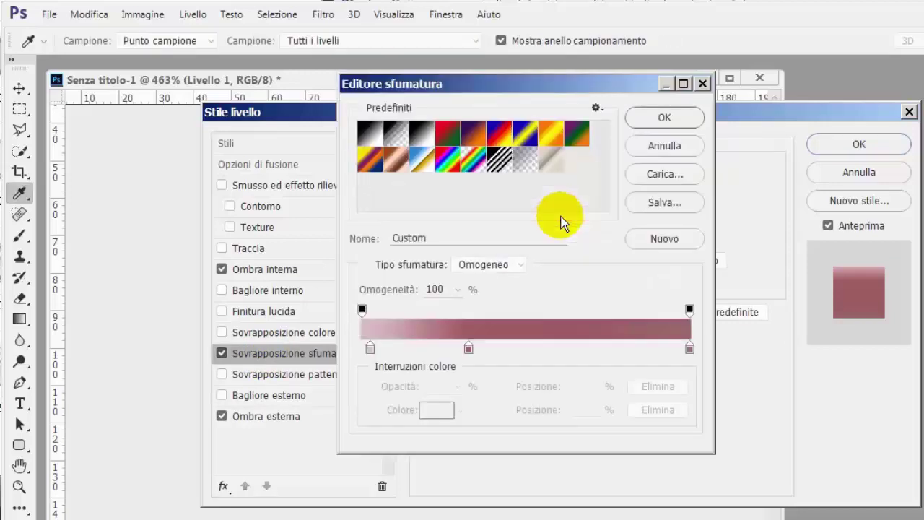
left_click(370, 348)
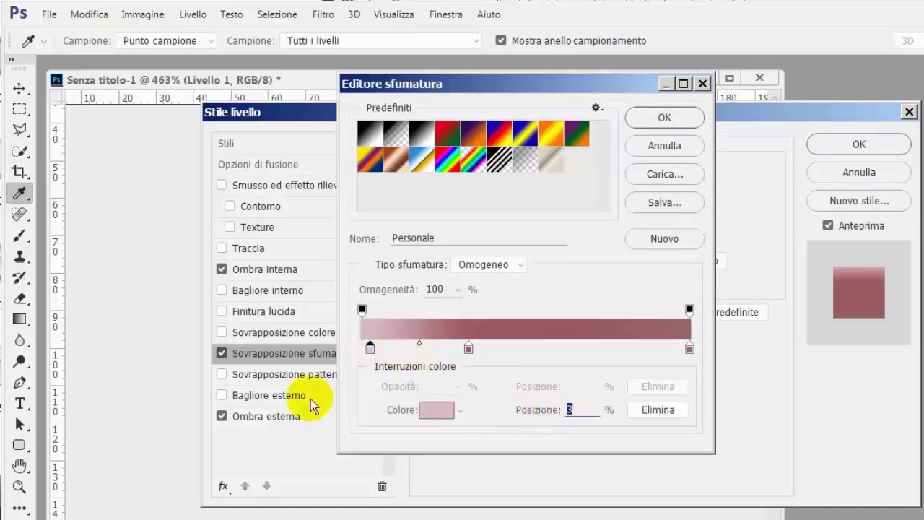
left_click(437, 410)
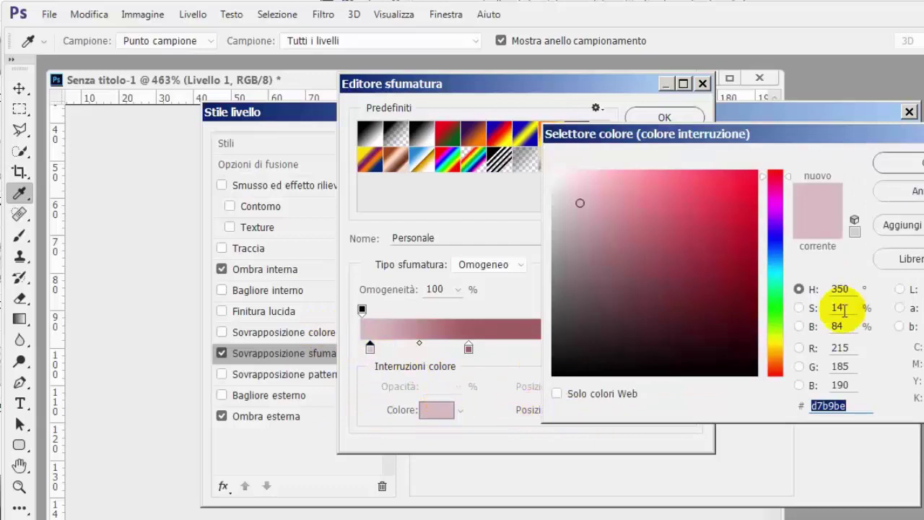
left_click_drag(776, 133, 611, 137)
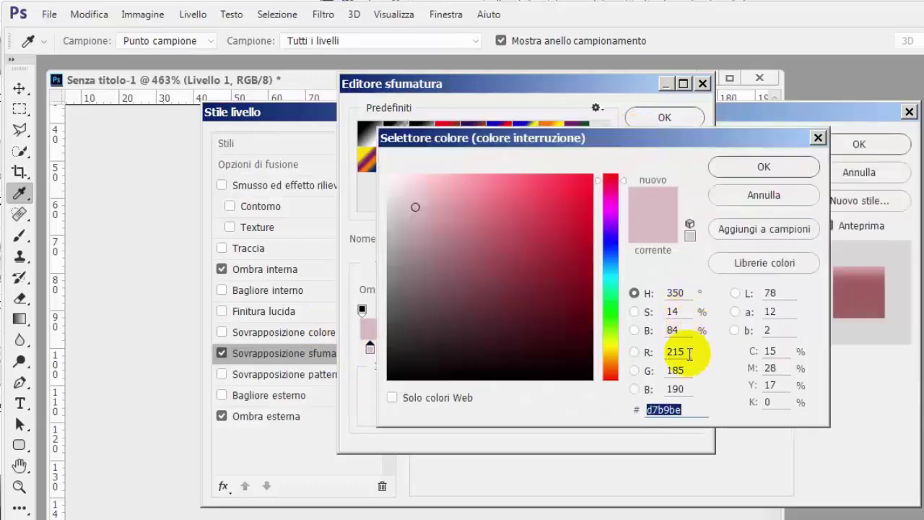
left_click(748, 195)
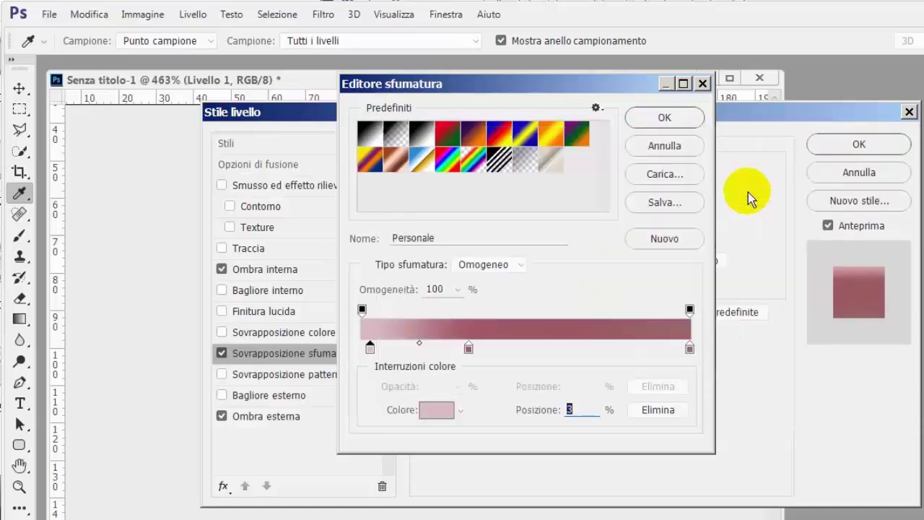
left_click(468, 349)
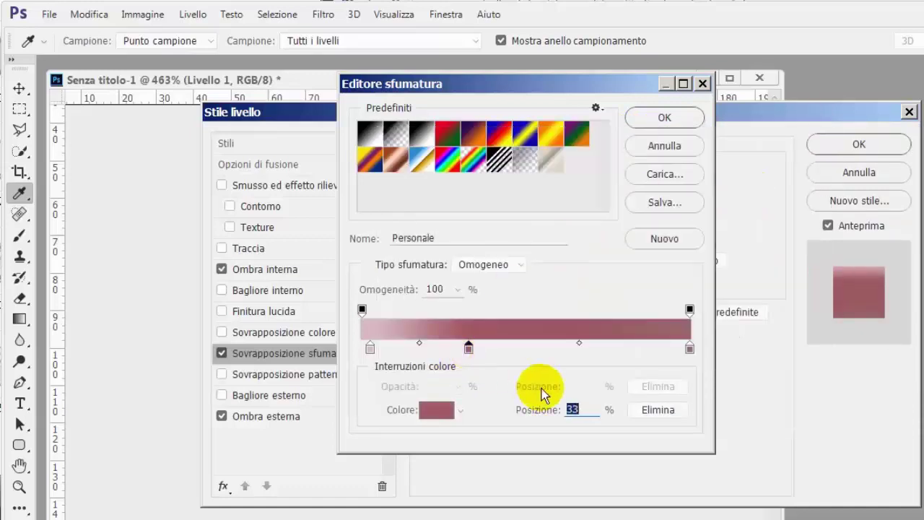
left_click(434, 410)
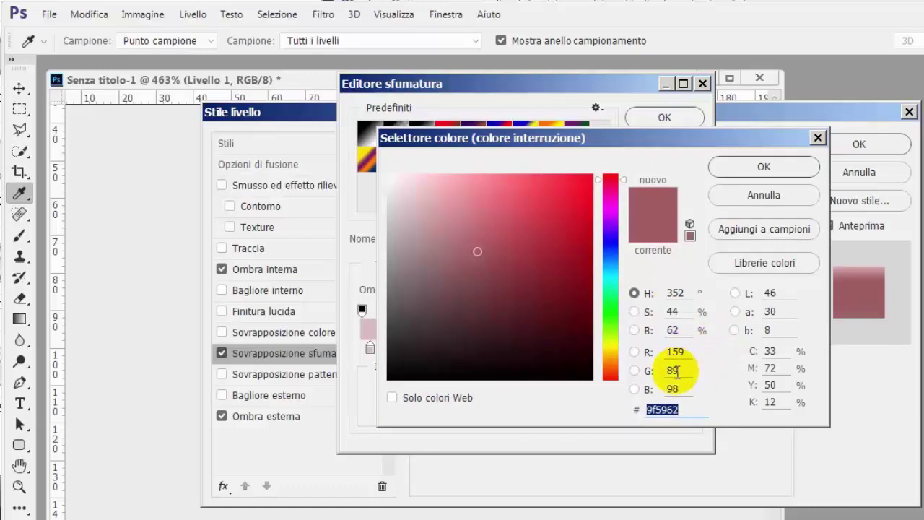
left_click(751, 196)
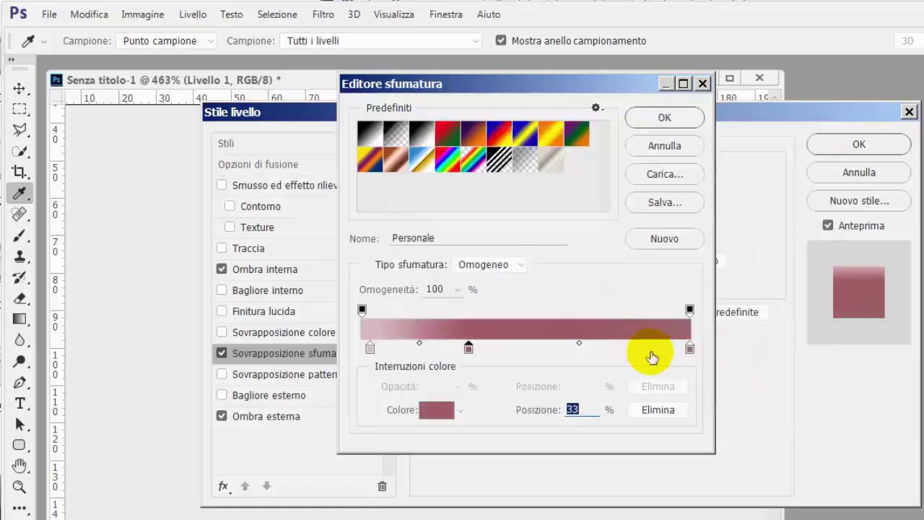
left_click(437, 410)
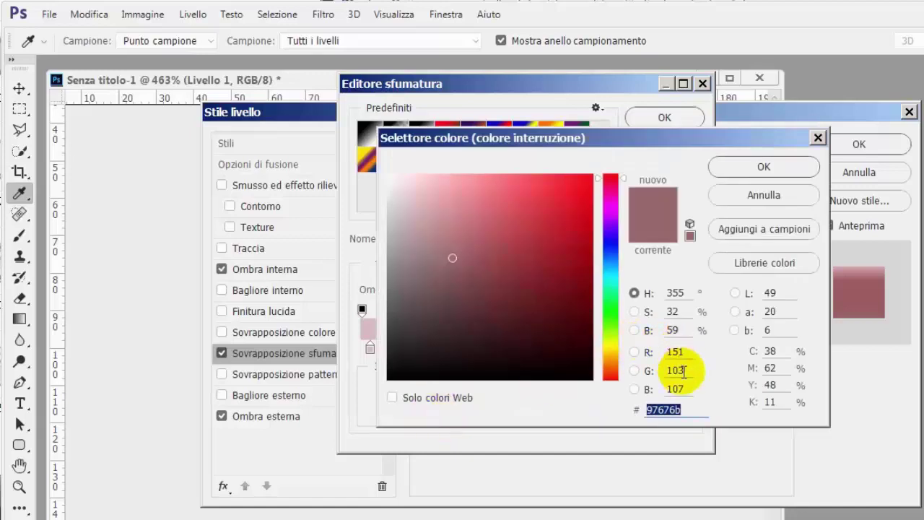
left_click(744, 196)
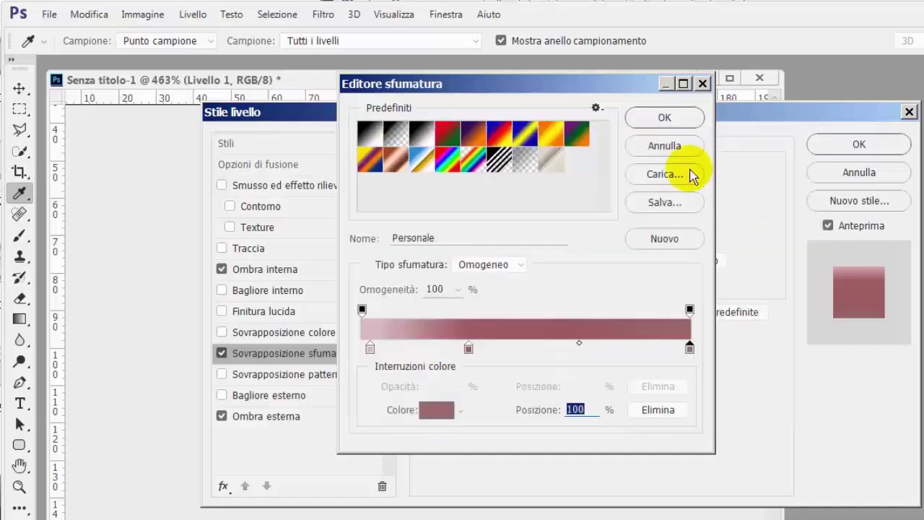
left_click(665, 126)
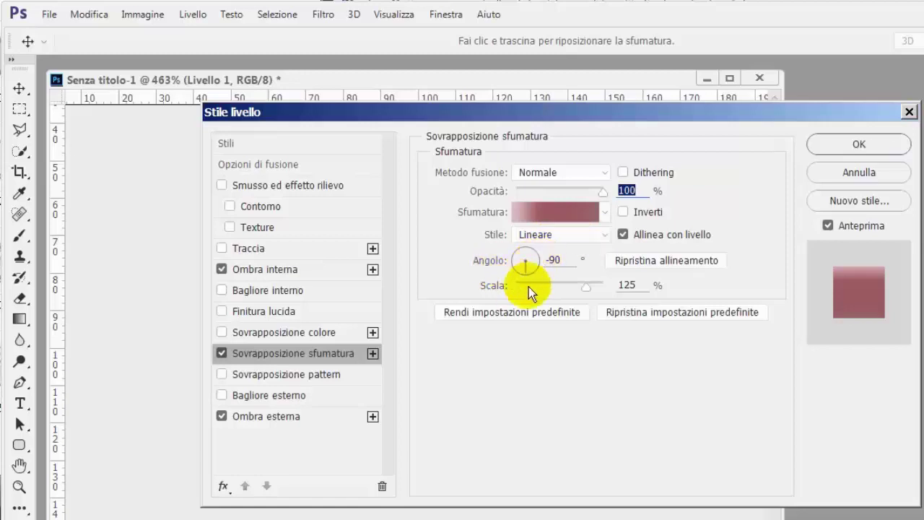
Apply the gradient overlay and reopen Livello 1's stroke effect settings.
left_click(815, 148)
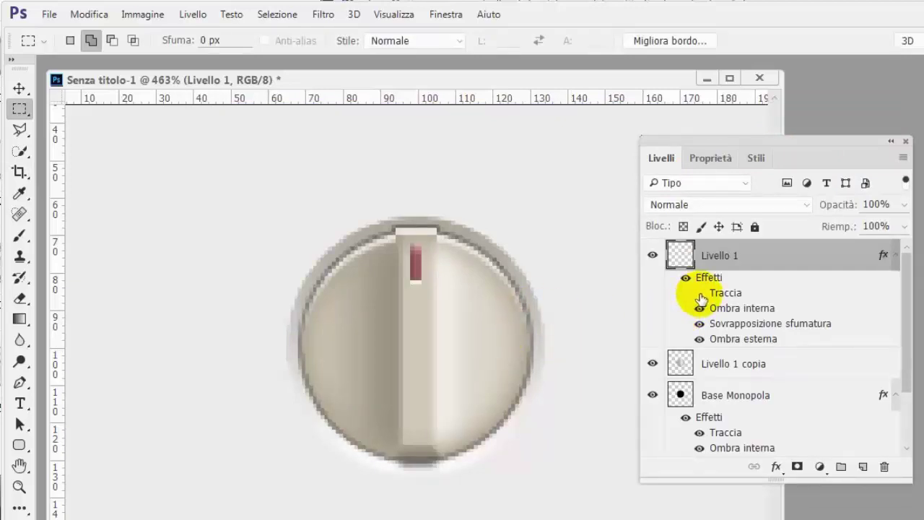
left_click(699, 293)
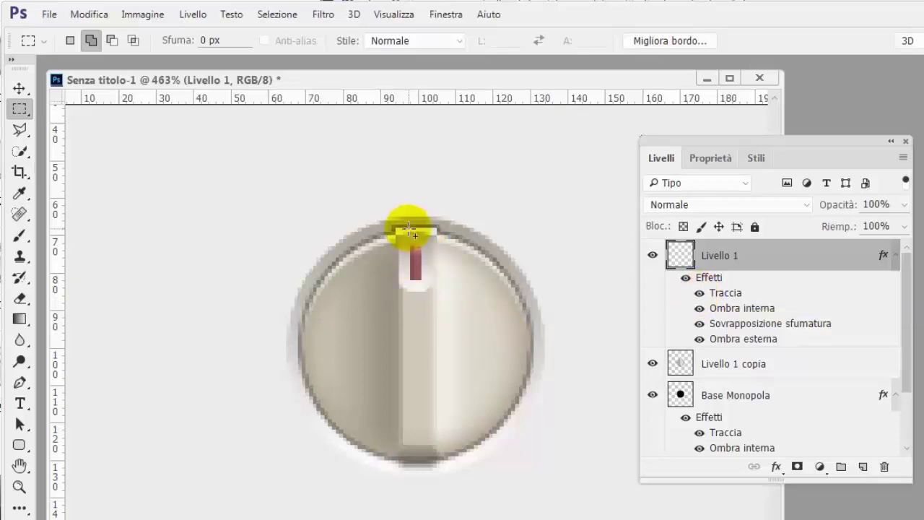
double_click(735, 295)
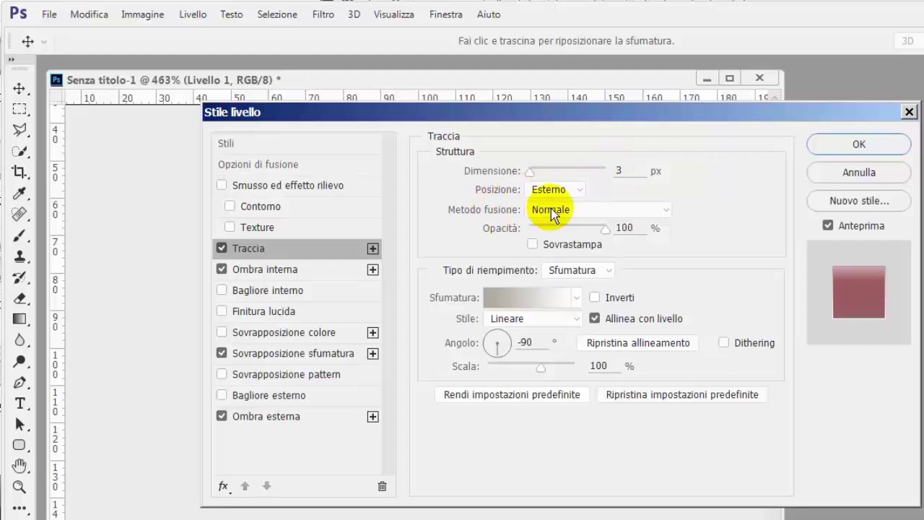
Check the stroke gradient stops aca79b and fdfcfb, then apply the 3 px outside stroke.
left_click(550, 302)
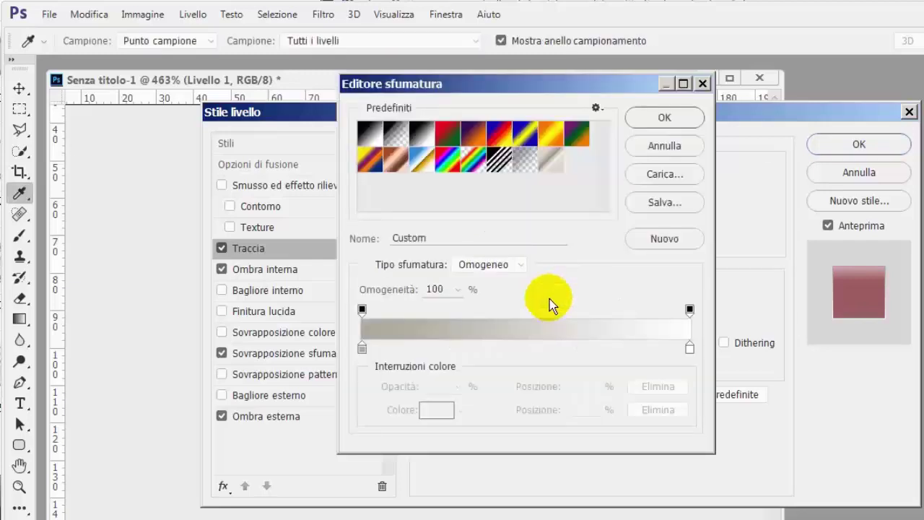
left_click(363, 349)
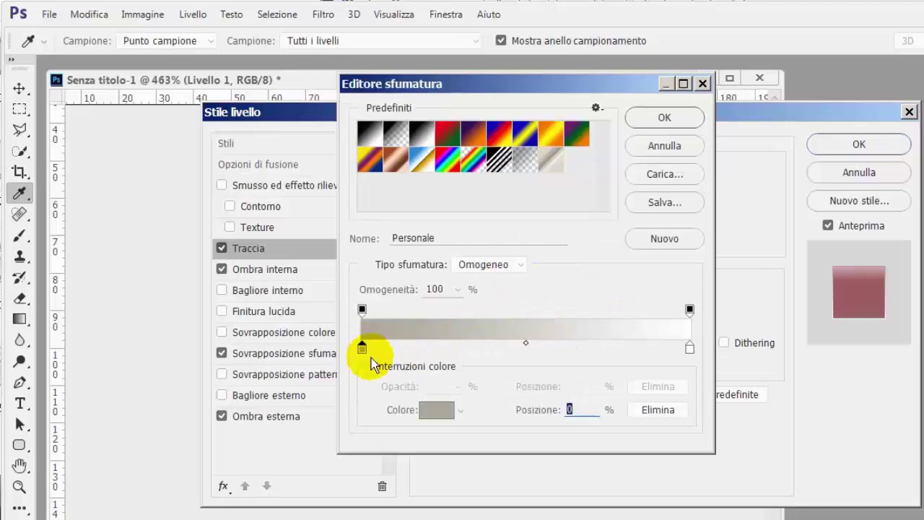
left_click(433, 412)
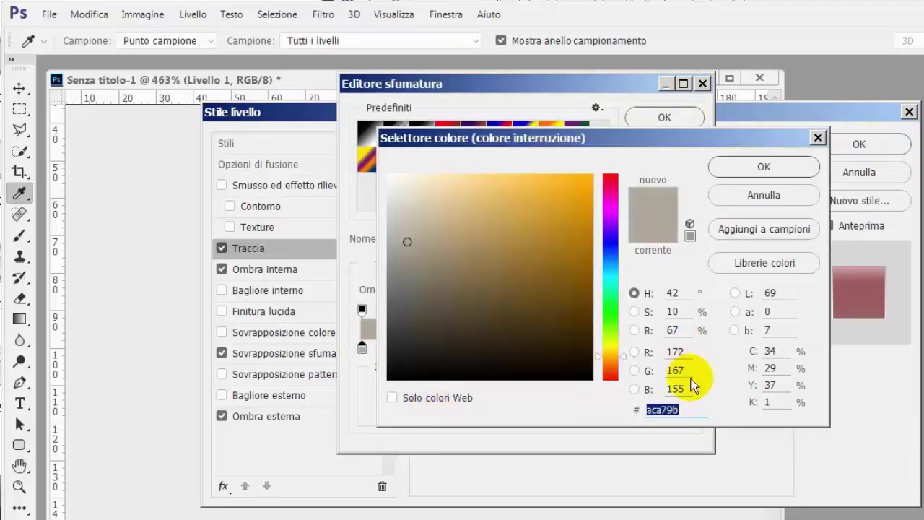
left_click(732, 207)
left_click(690, 348)
left_click(443, 413)
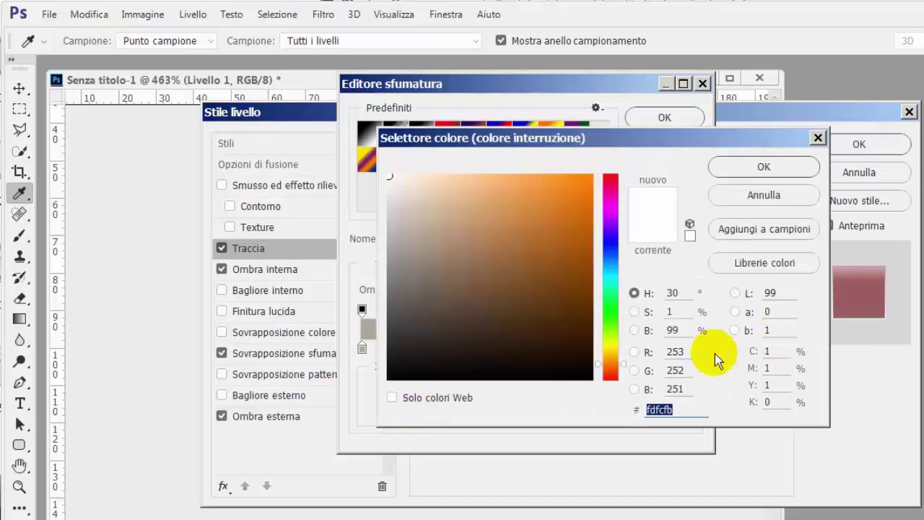
left_click(735, 201)
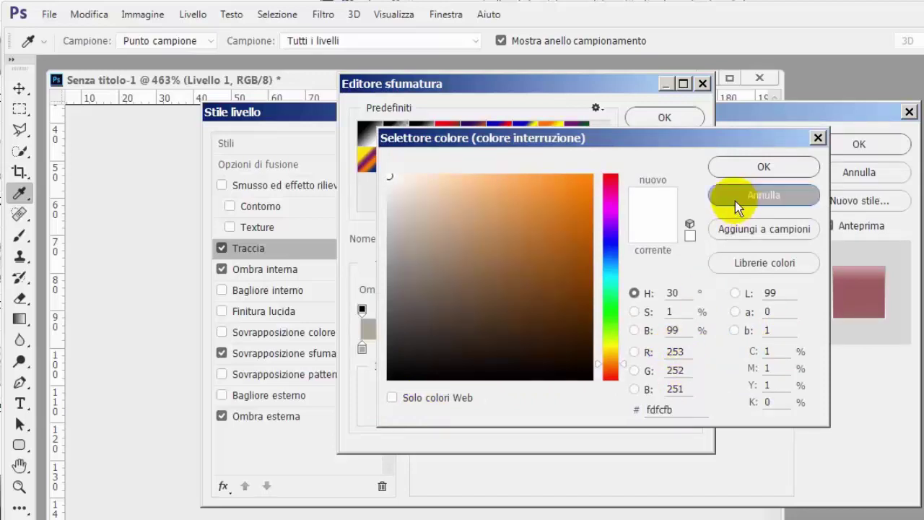
left_click(654, 119)
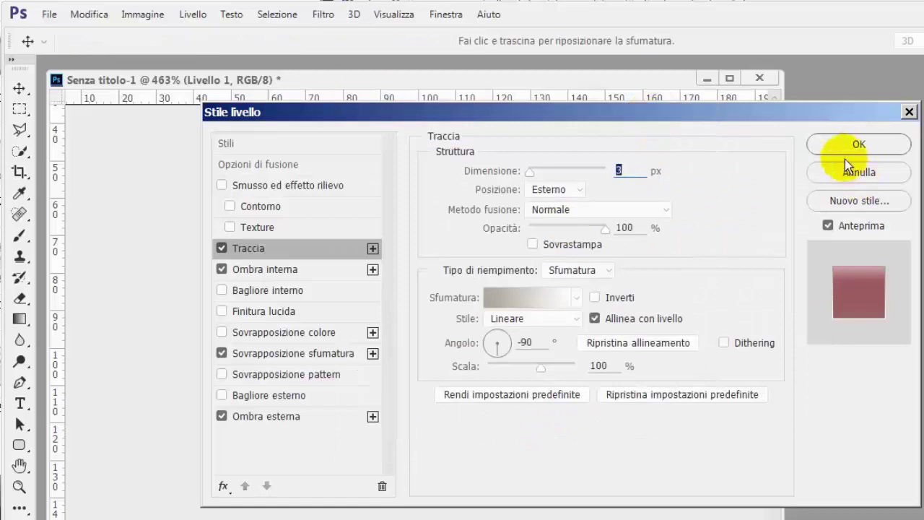
left_click(845, 152)
Add empty layer Livello 2 above Livello 1 with the Rectangular Marquee active.
key("m")
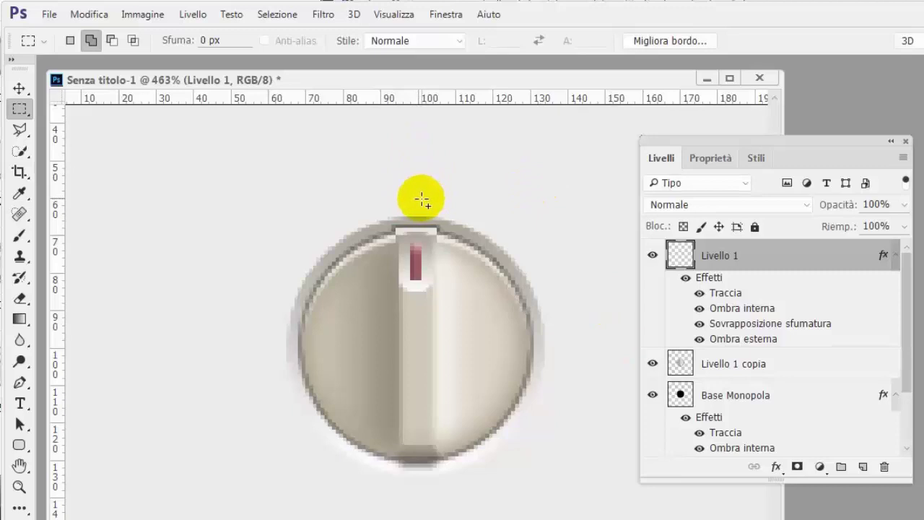
left_click(862, 467)
scroll(581, 329, "down", 2)
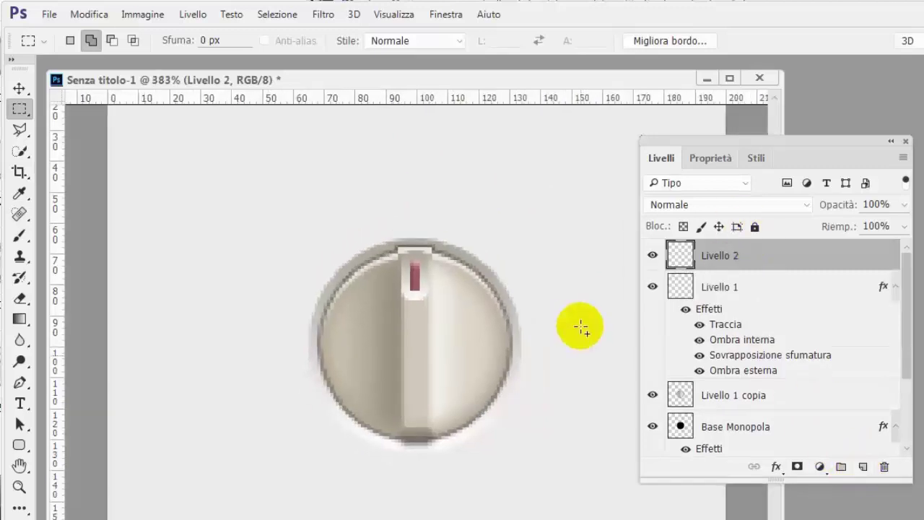
right_click(19, 108)
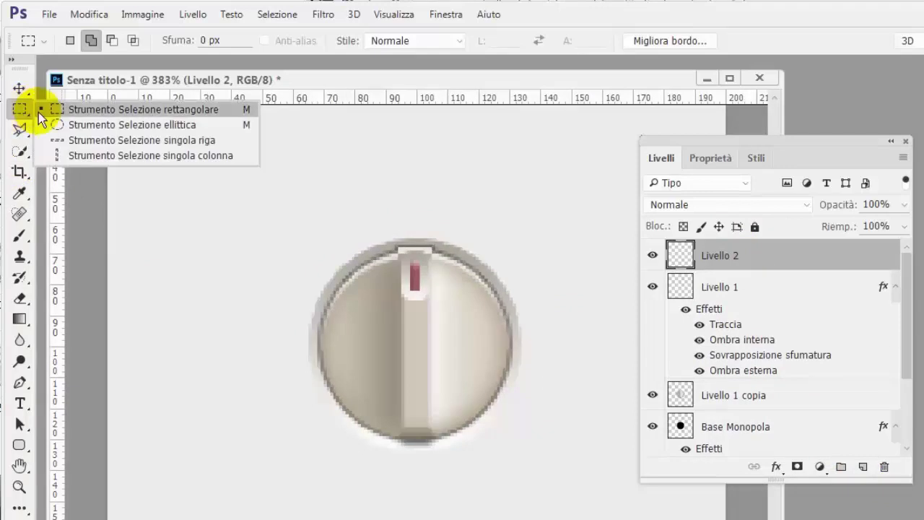
left_click(105, 113)
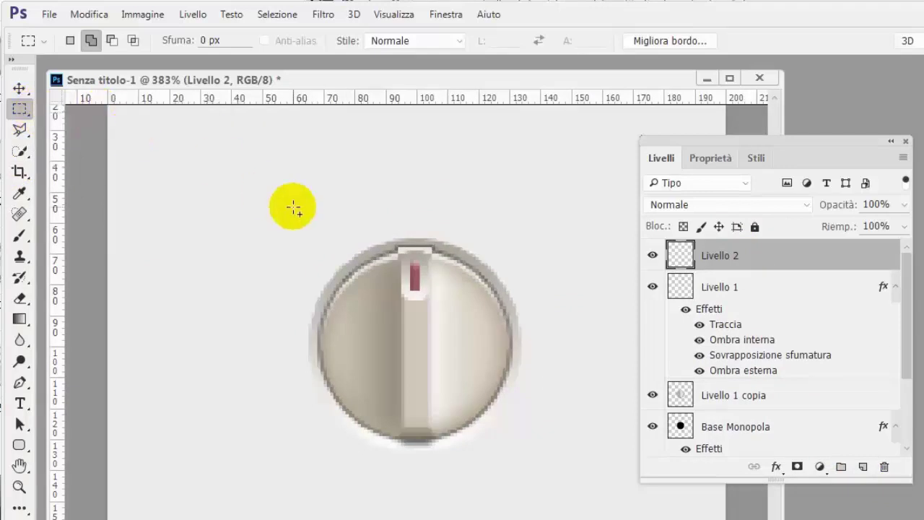
Keep the centre guide visible and clear the selection around the red pointer.
key("ctrl+h")
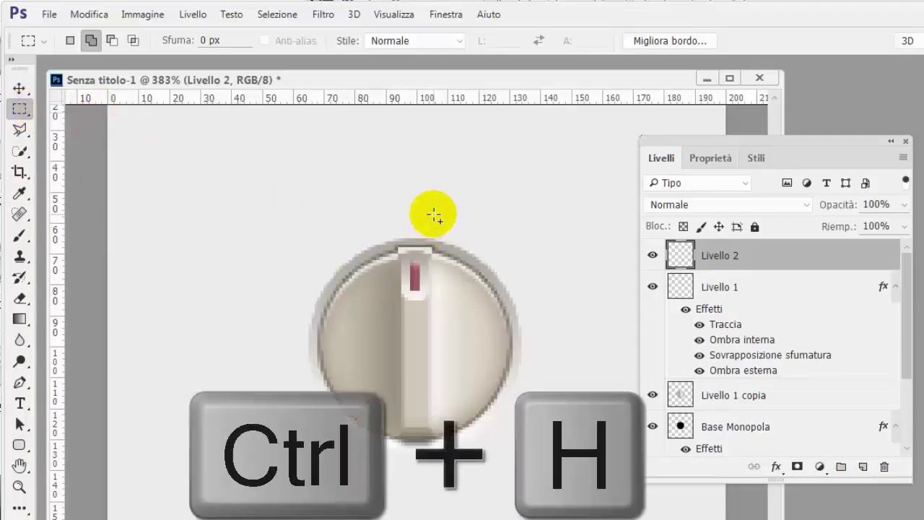
key("ctrl+h")
scroll(433, 215, "down", 1)
key("ctrl+d")
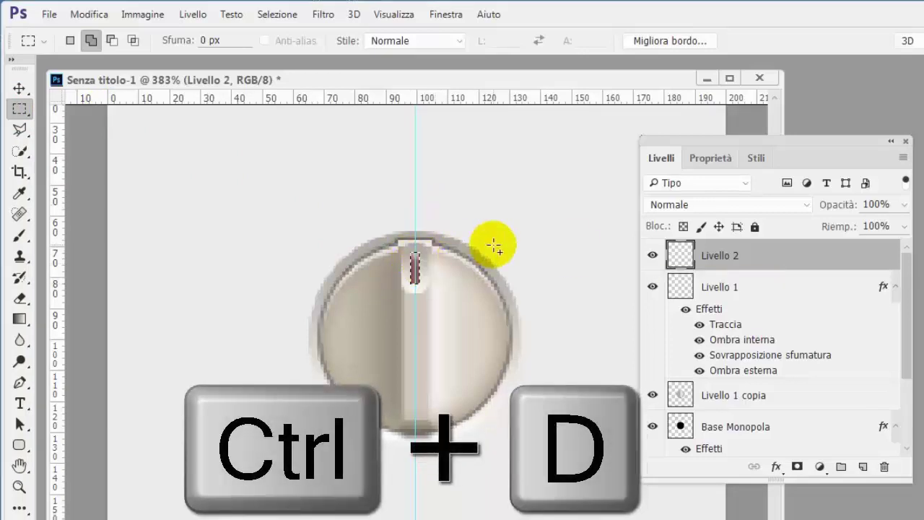
key("ctrl+d")
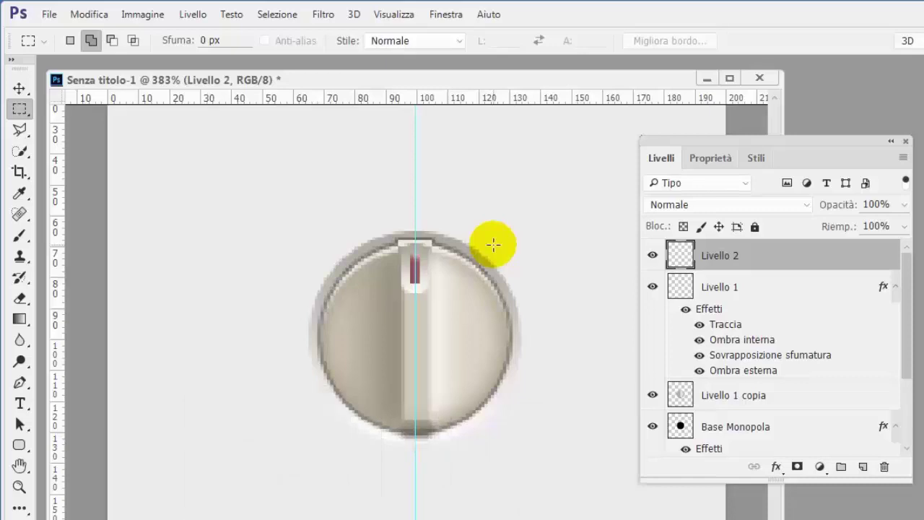
Fill a 1 px strip on the guide above the knob with the pointer colour 995962.
left_click(72, 40)
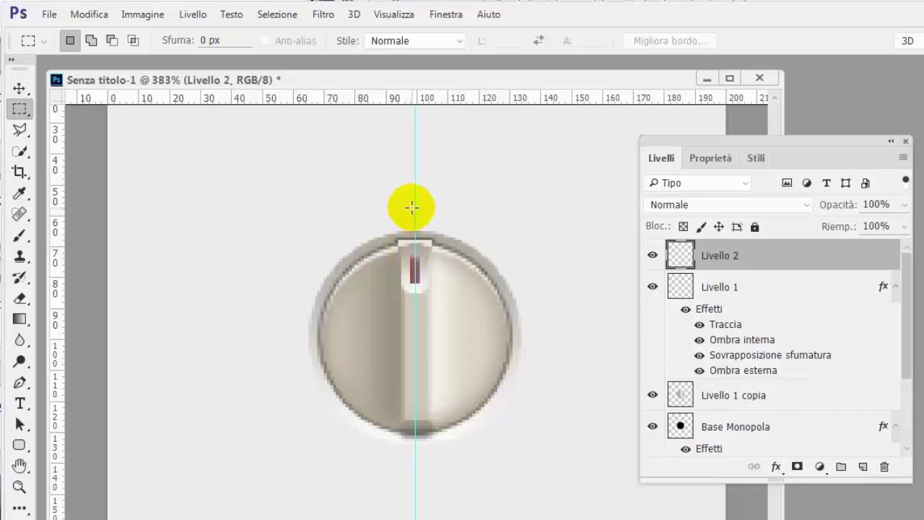
left_click_drag(412, 206, 418, 220)
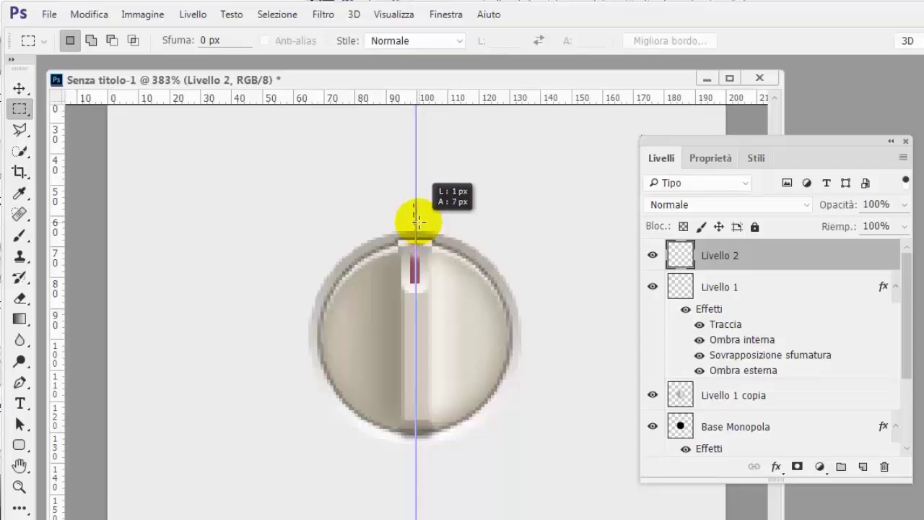
left_click_drag(417, 220, 417, 222)
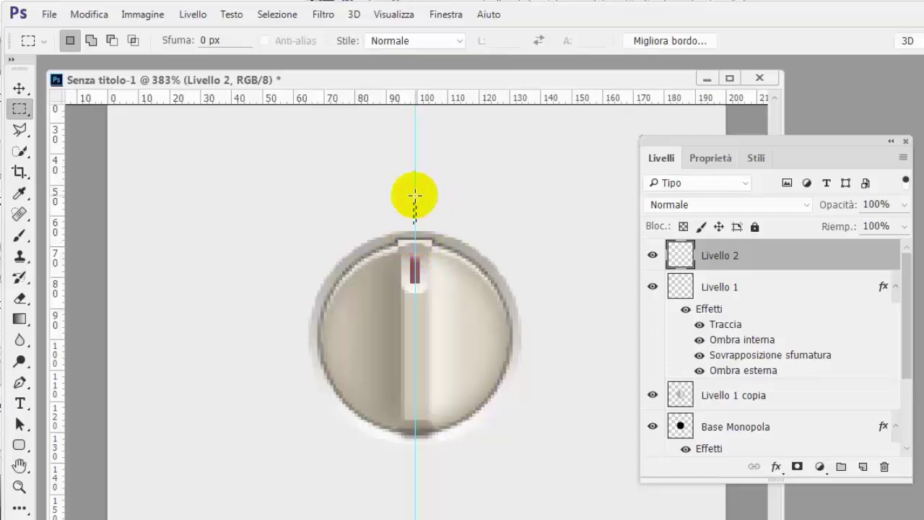
left_click(20, 517)
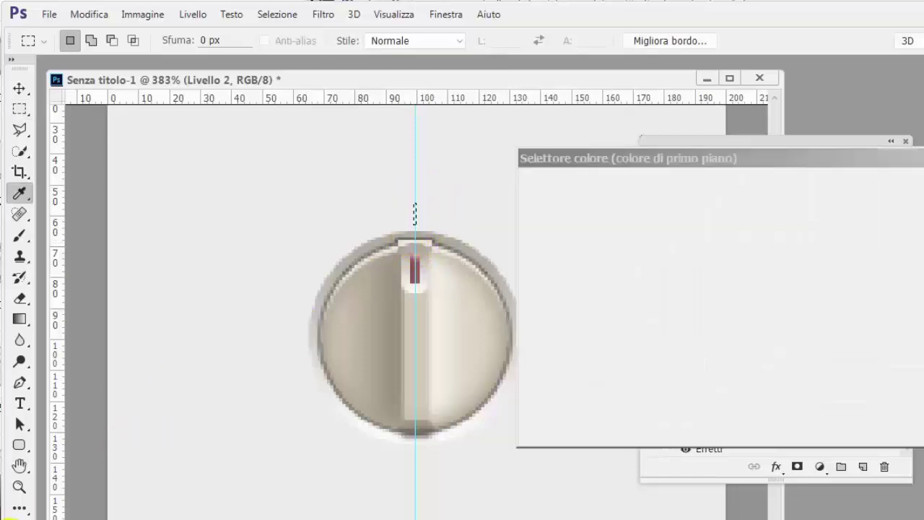
left_click(416, 269)
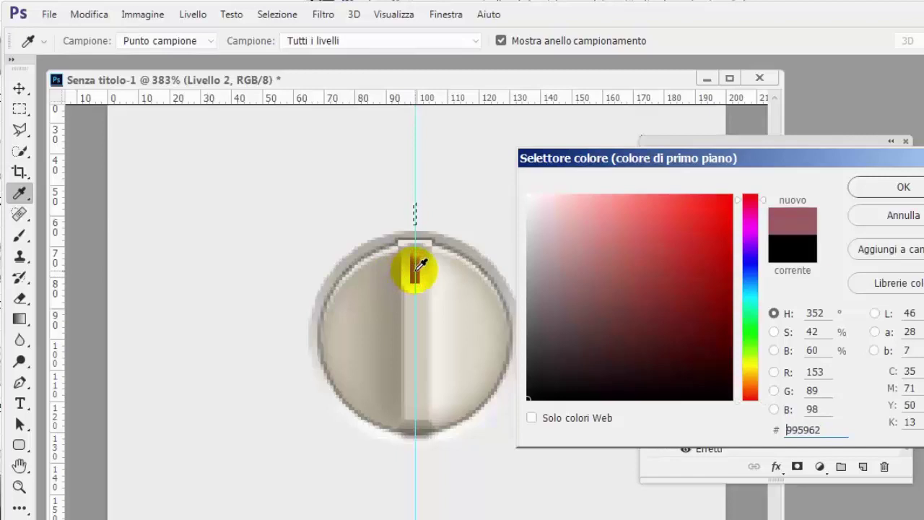
left_click(903, 187)
key("alt+BackSpace")
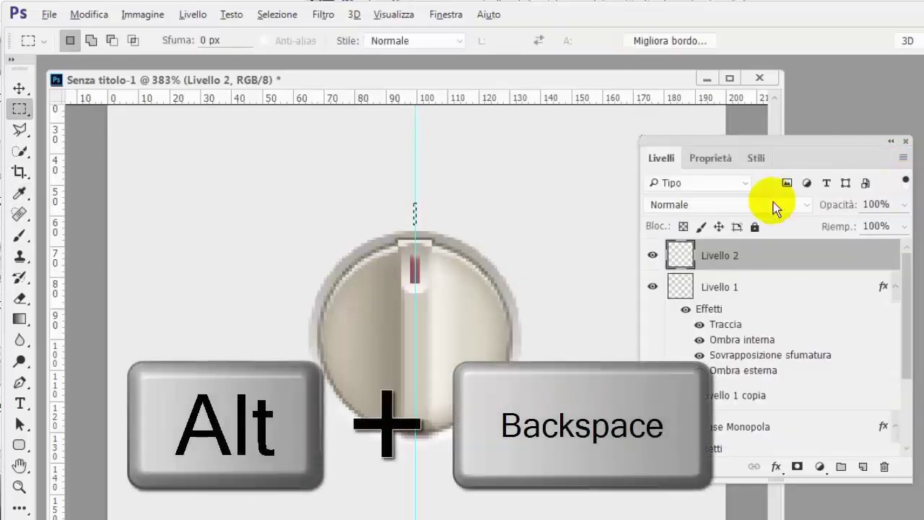
key("ctrl+h")
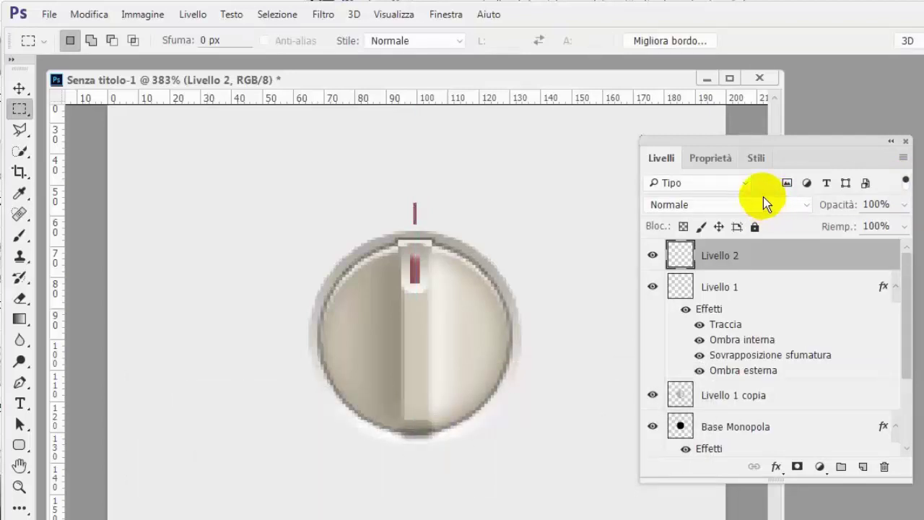
On new Livello 3, make a 4 px dot right of the tick in the pointer's red.
left_click(863, 467)
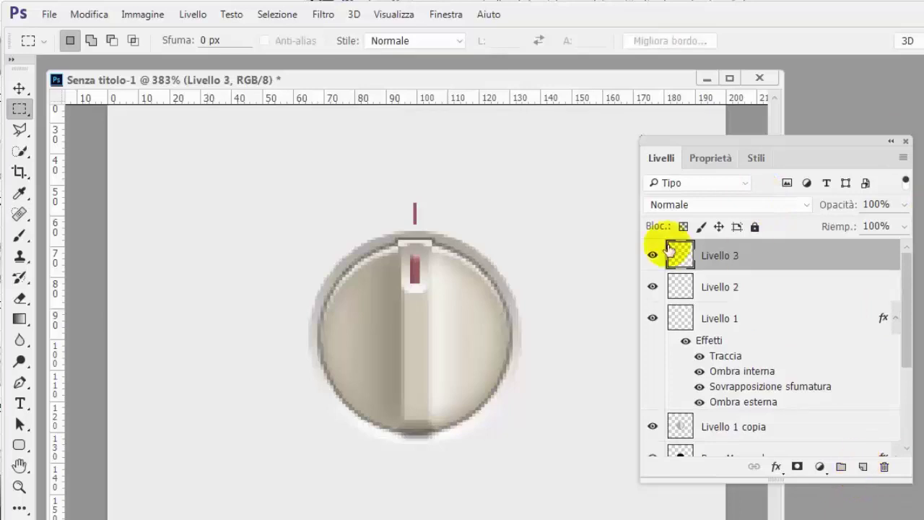
right_click(24, 114)
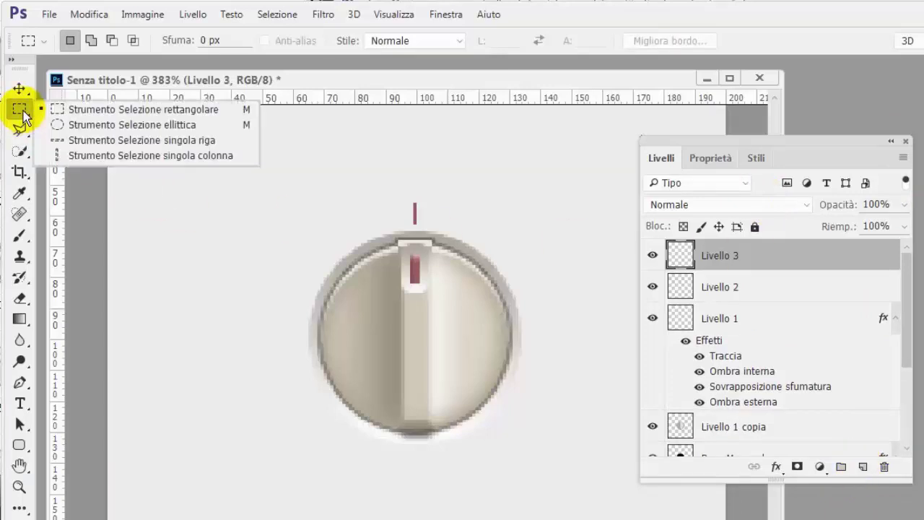
left_click(82, 127)
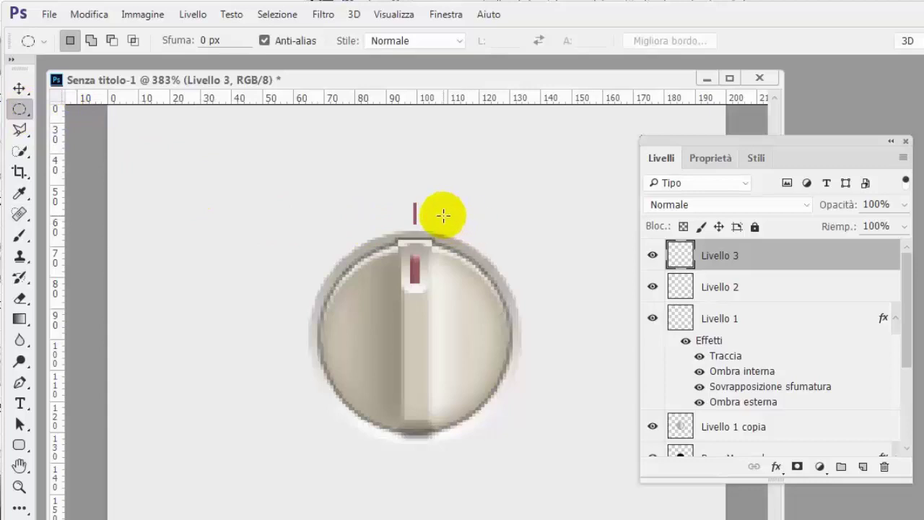
left_click_drag(441, 210, 444, 214)
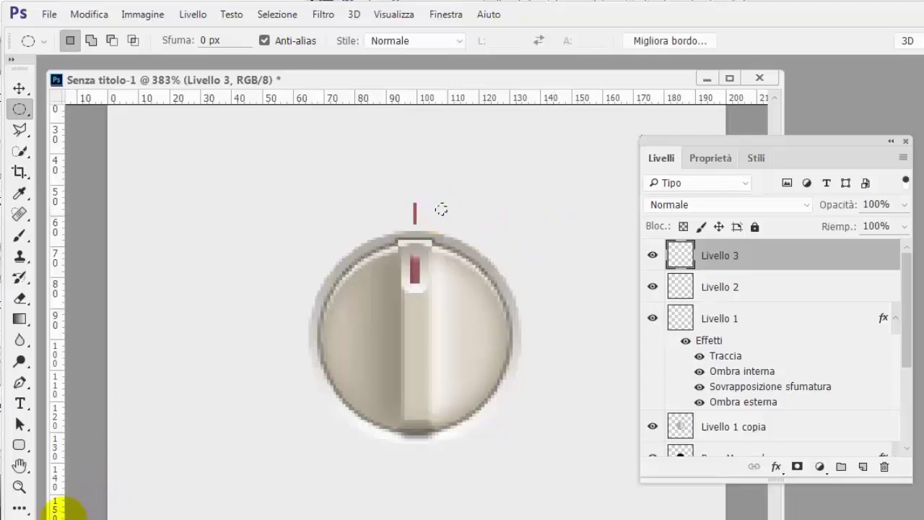
left_click(18, 517)
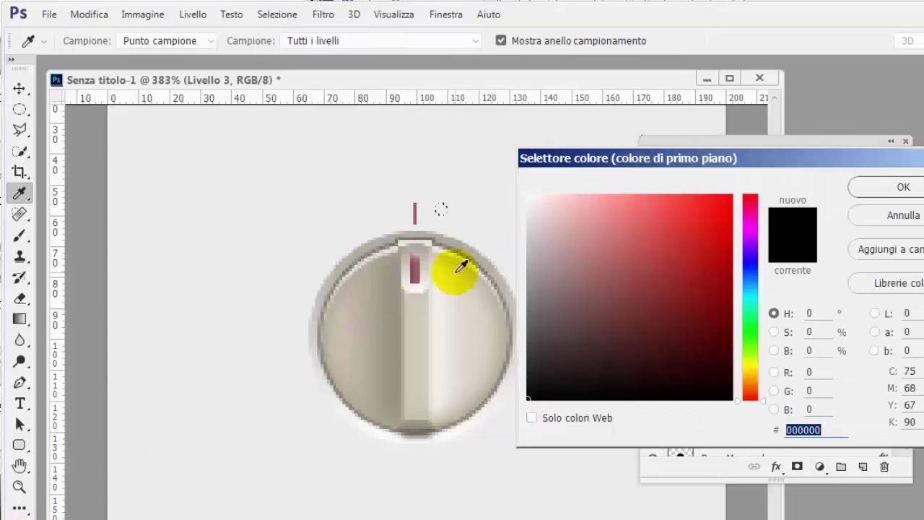
left_click(415, 269)
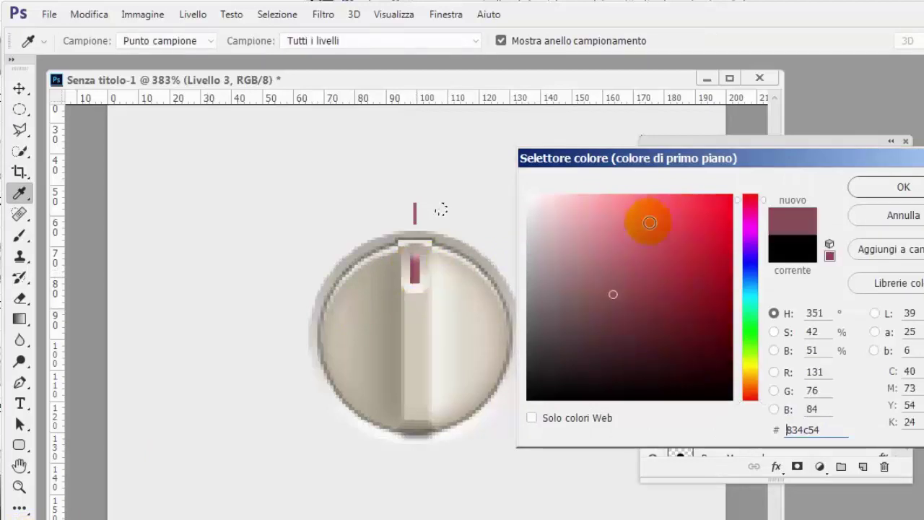
left_click(844, 189)
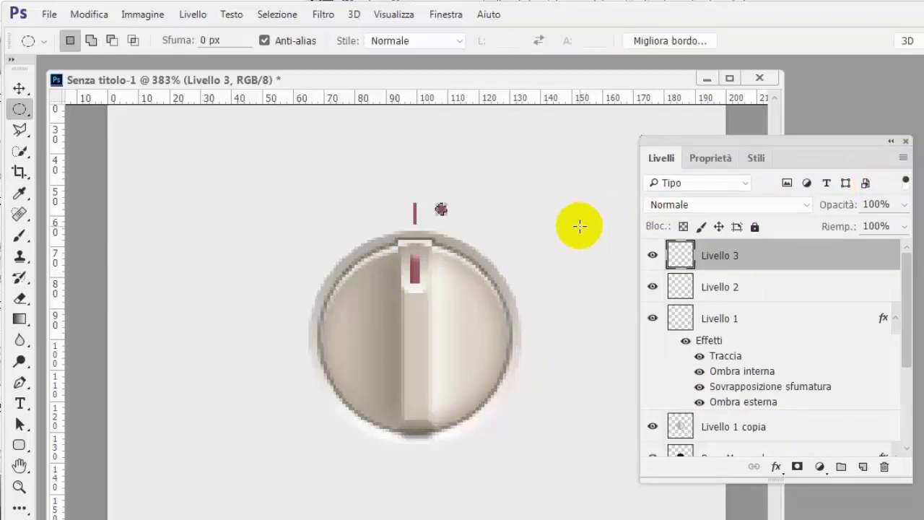
left_click_drag(440, 210, 441, 216)
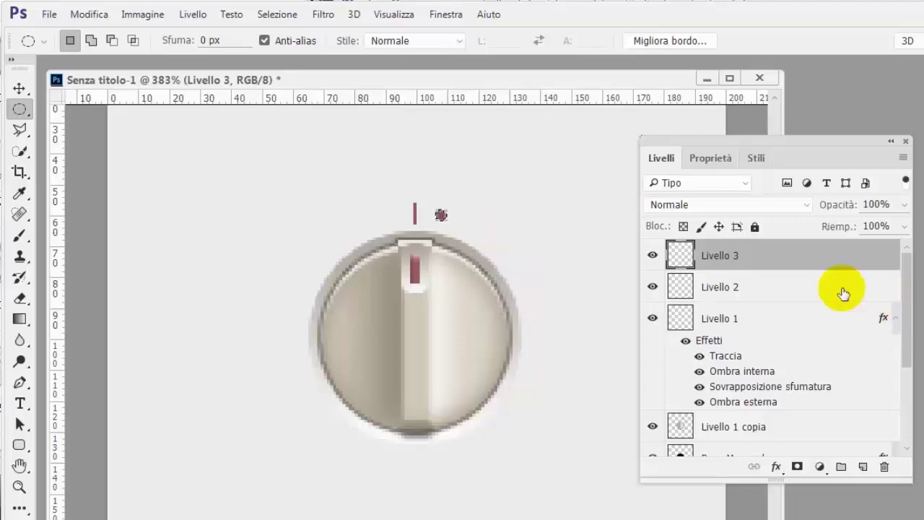
Duplicate the dot as Livello 3 copia and place it 16 px left of the tick.
left_click_drag(817, 259, 863, 466)
key("v")
scroll(440, 237, "up", 1)
left_click_drag(442, 242, 388, 242)
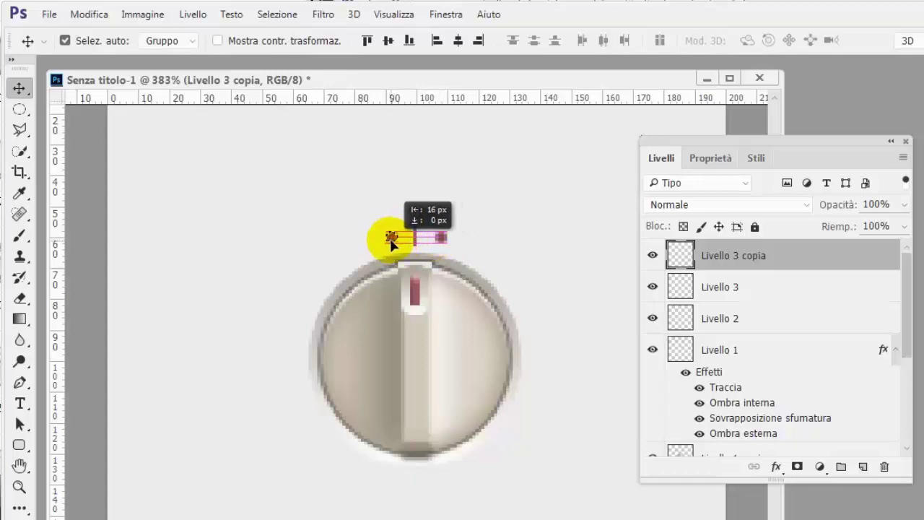
left_click_drag(387, 241, 393, 245)
scroll(514, 262, "down", 3)
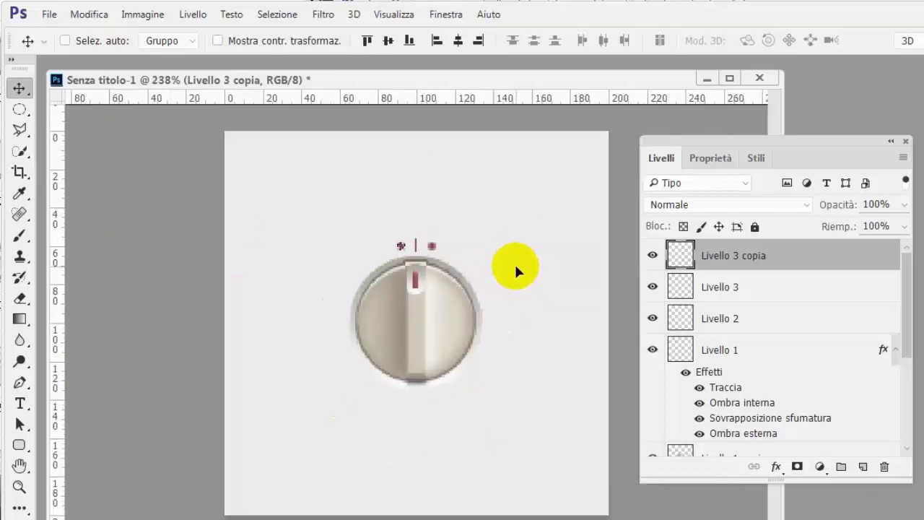
scroll(515, 269, "down", 1)
scroll(515, 269, "down", 2)
scroll(514, 269, "up", 1)
Hide Base and Sfondo, then stamp the visible layers into merged layer Livello 4.
key("ctrl")
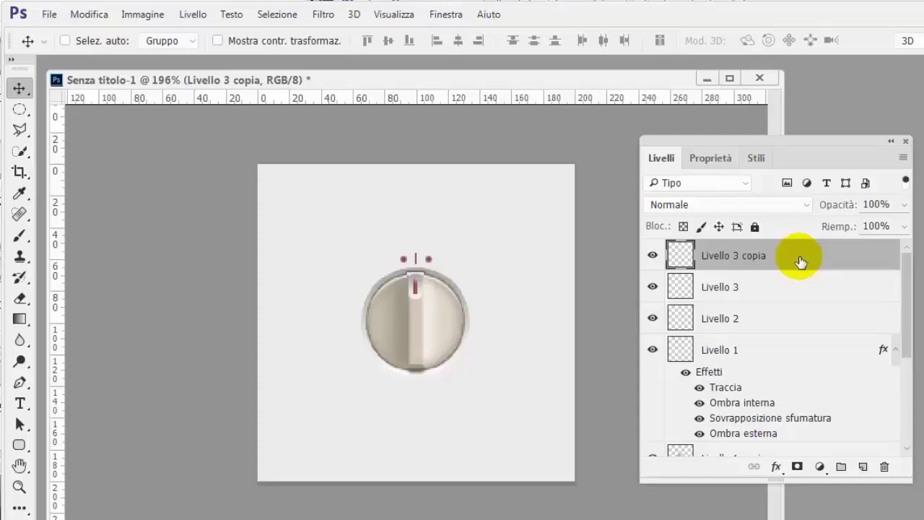
left_click_drag(905, 314, 883, 438)
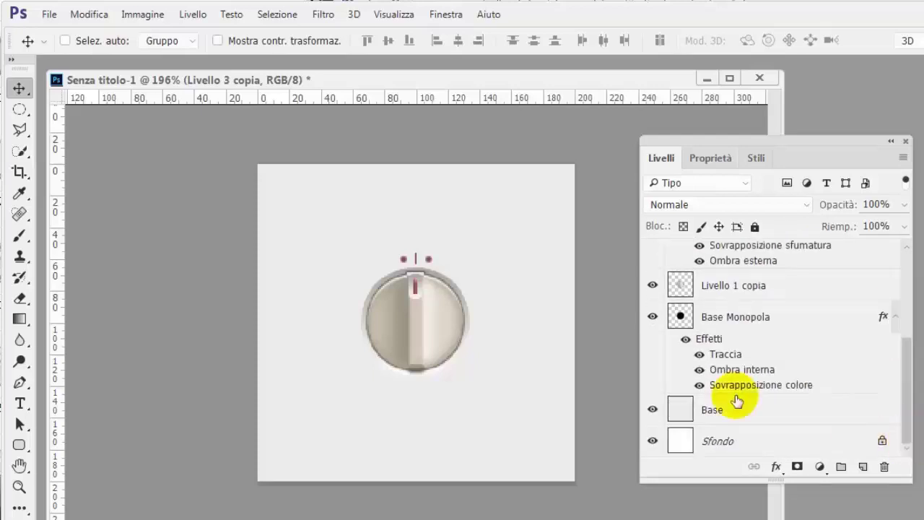
left_click(652, 410)
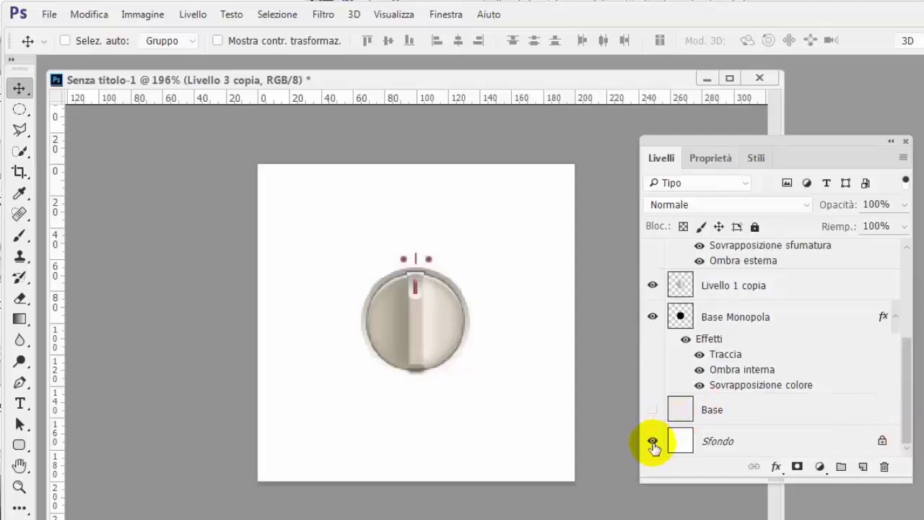
left_click(651, 440)
left_click_drag(902, 390, 902, 273)
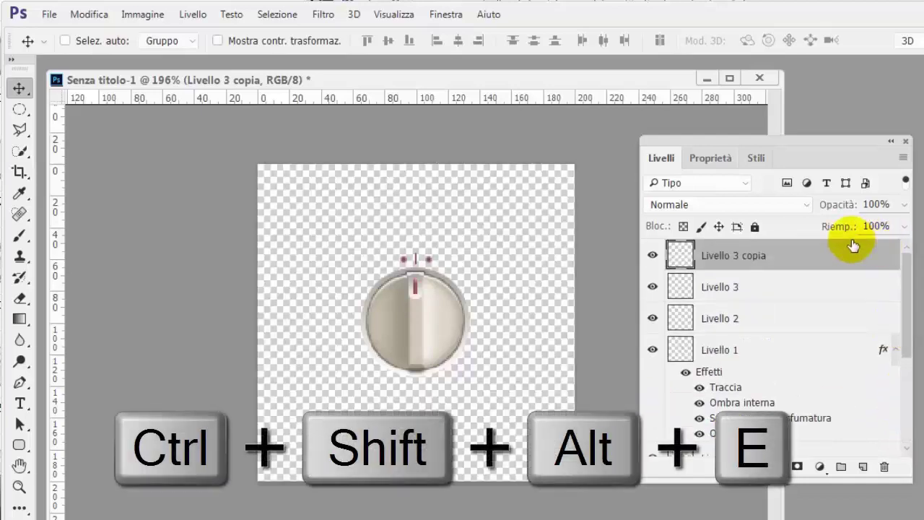
key("ctrl+shift+alt+e")
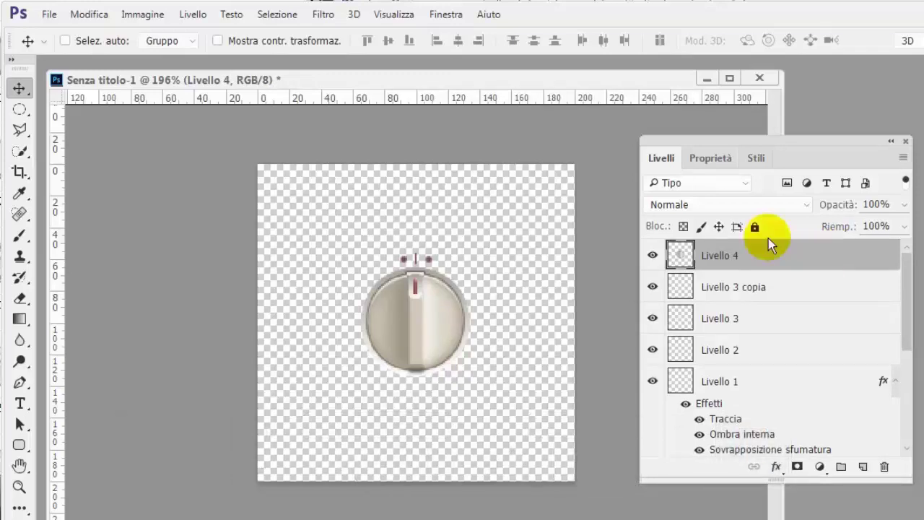
left_click_drag(907, 313, 907, 426)
Show Base and Sfondo again, glancing at the Stili presets before returning to Livelli.
left_click(652, 410)
left_click(653, 441)
scroll(822, 375, "up", 5)
scroll(821, 376, "up", 2)
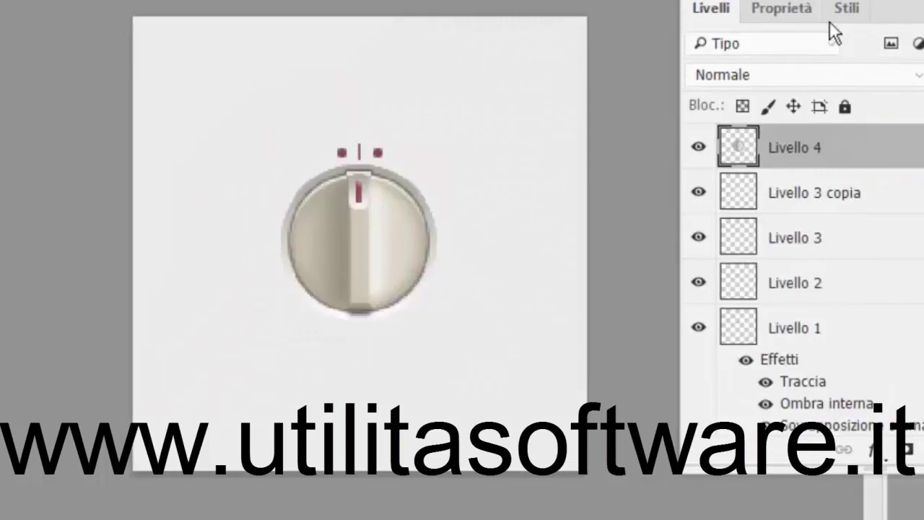
left_click(840, 24)
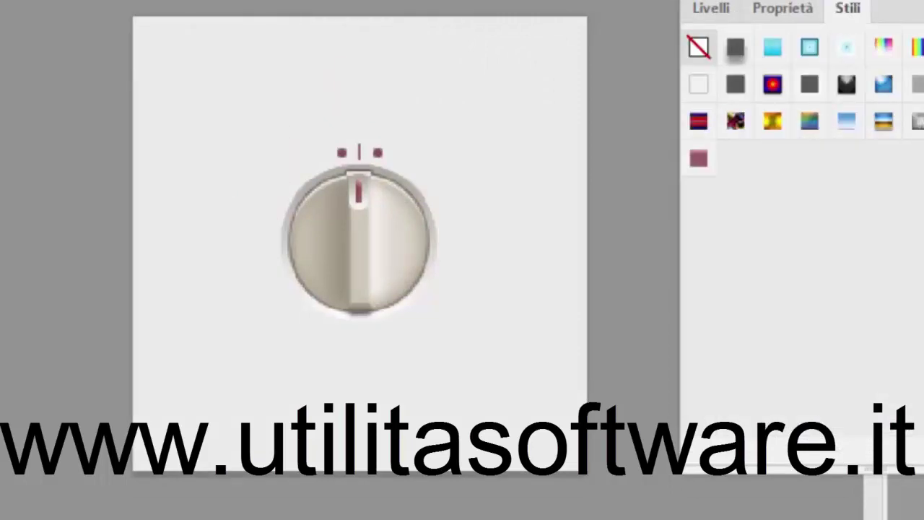
left_click(700, 8)
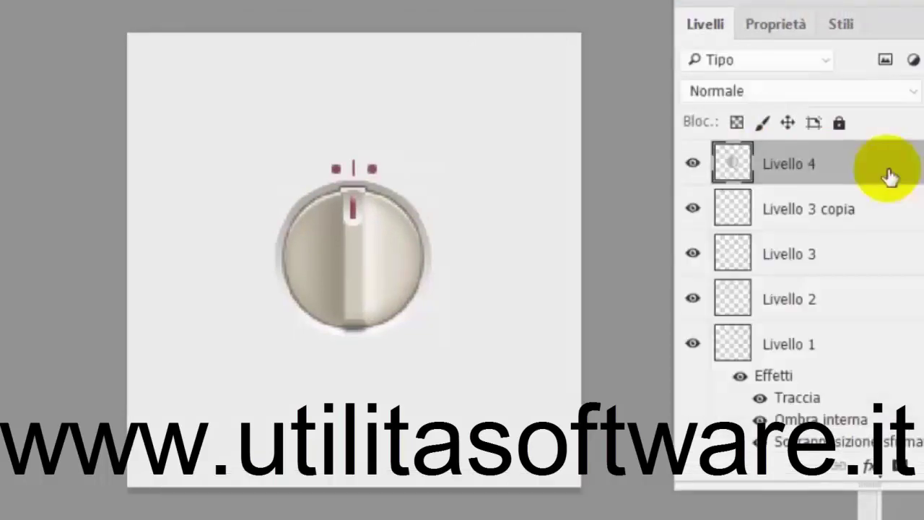